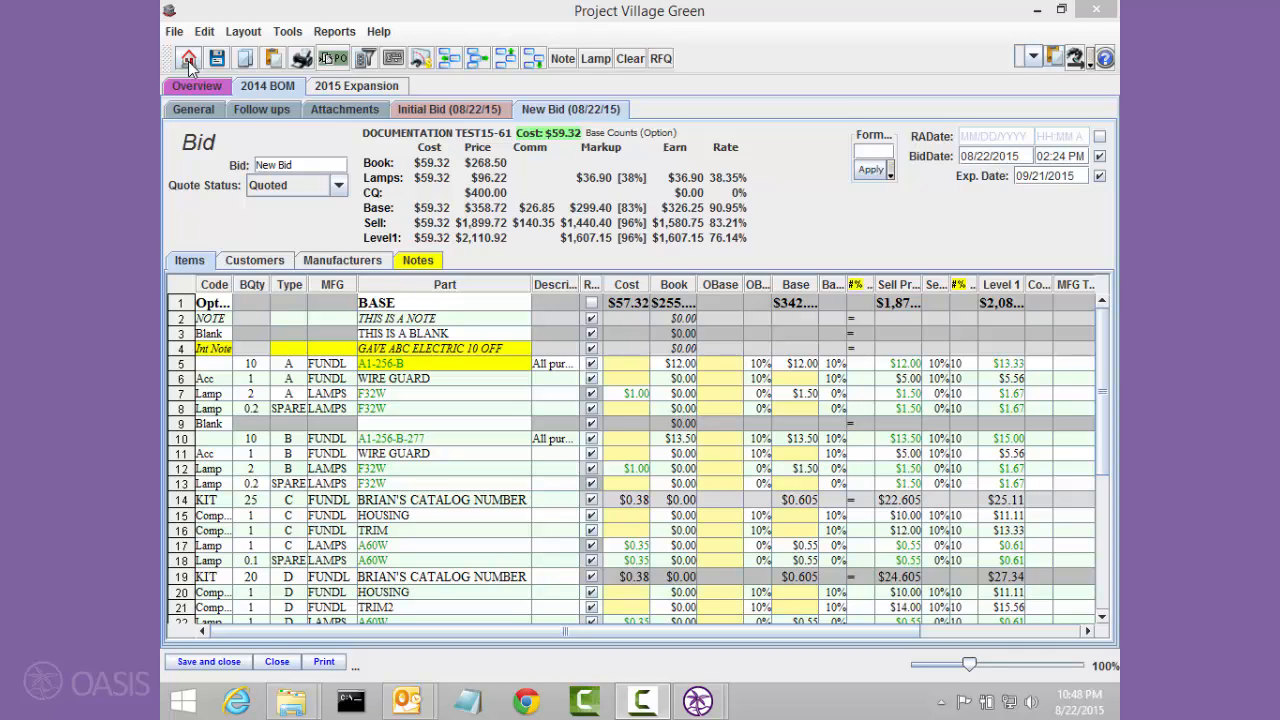
# - Create a new bid as a copy of the New Bid and name it Buy
pyautogui.click(170, 33)
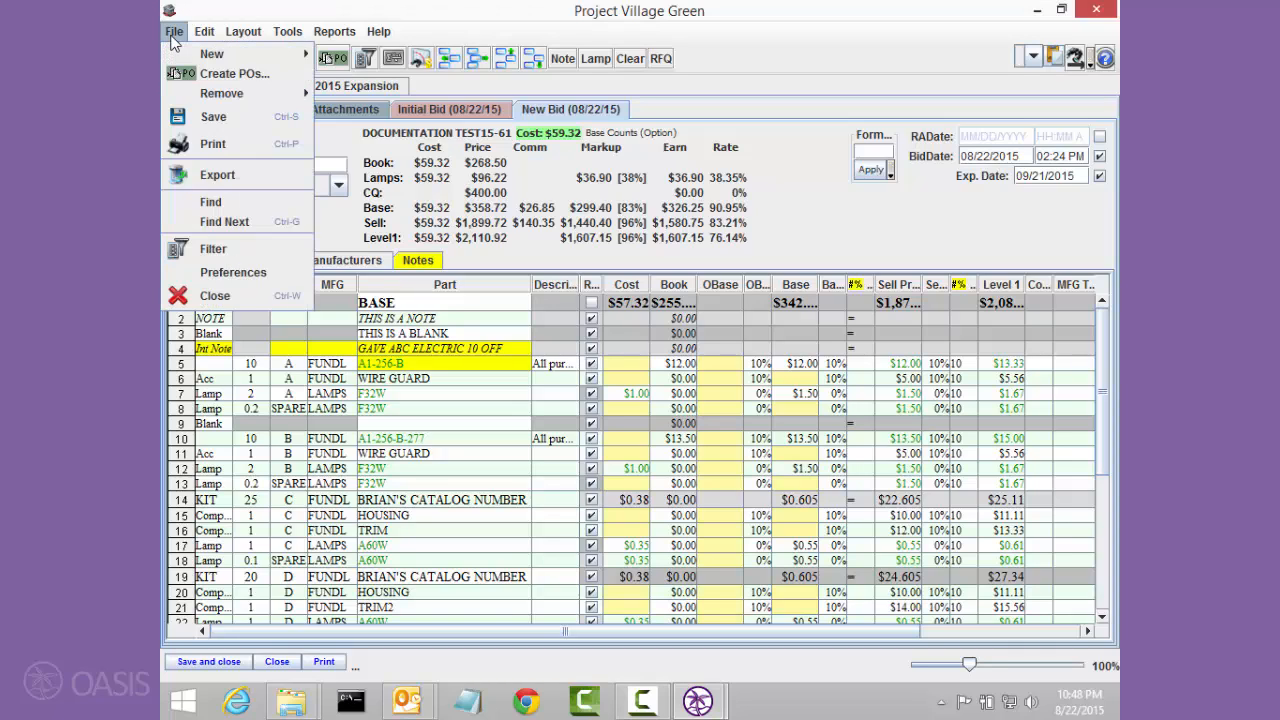
pyautogui.moveTo(212, 54)
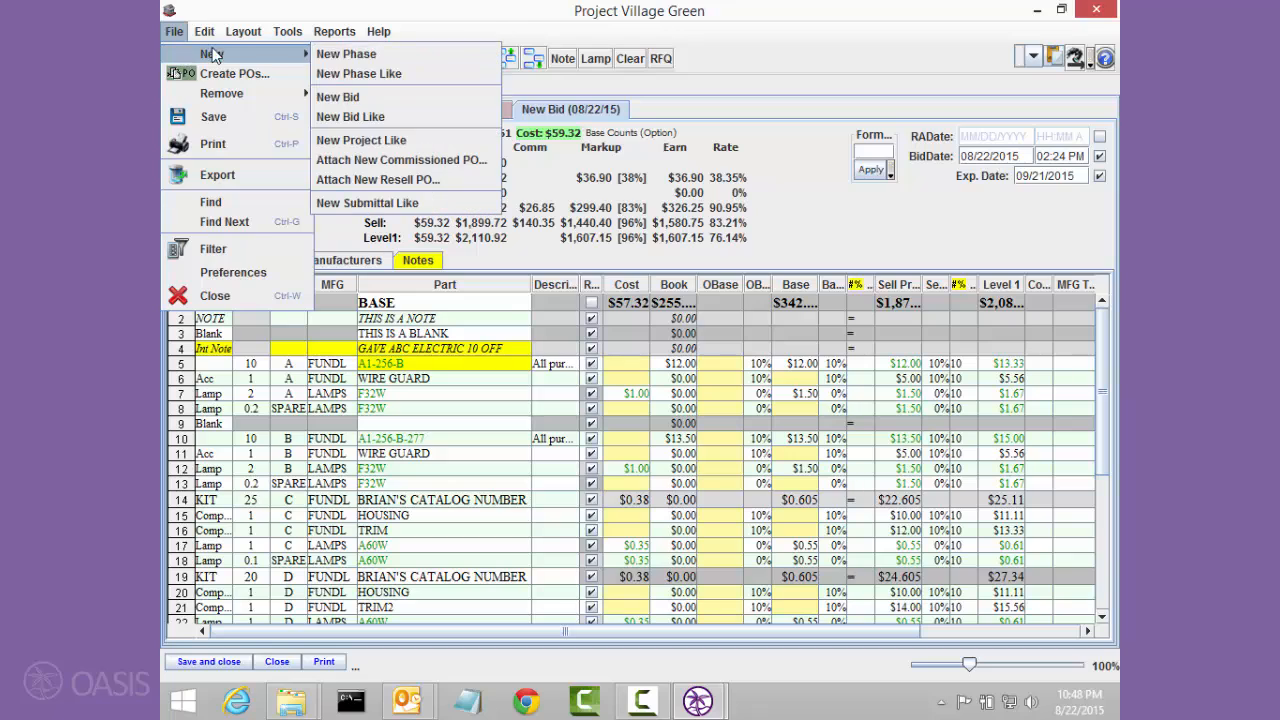
pyautogui.click(342, 124)
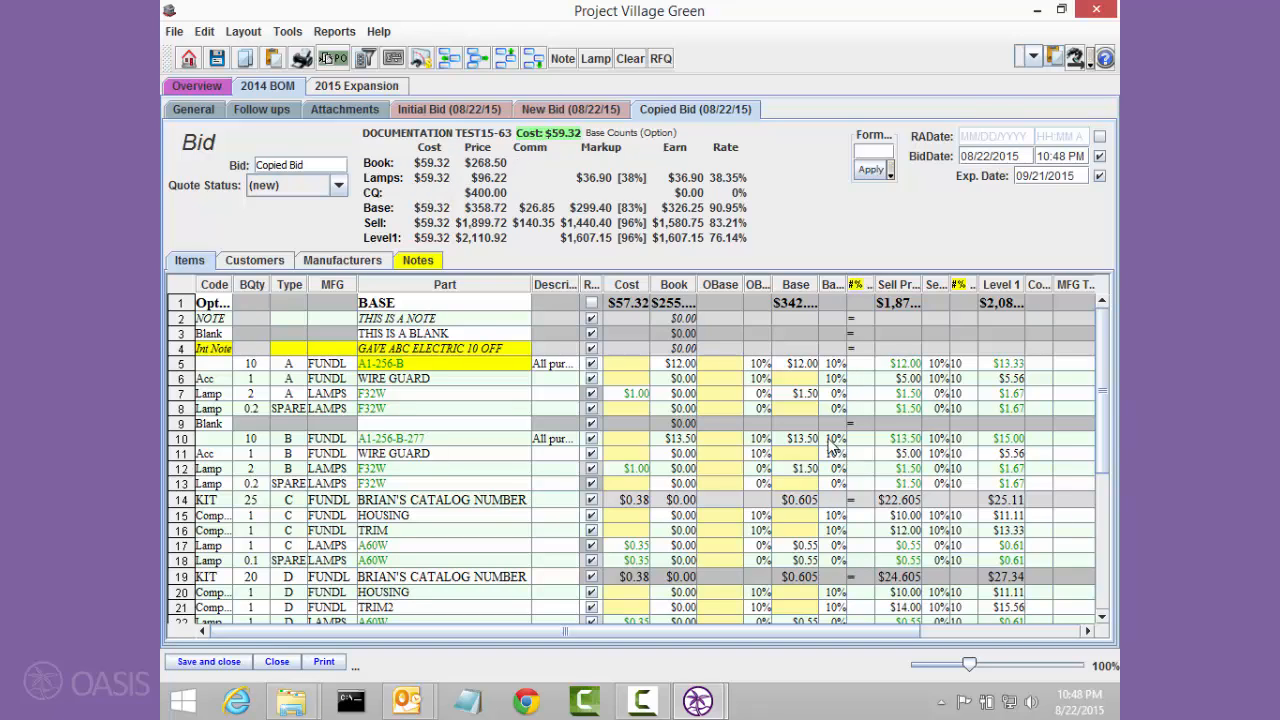
pyautogui.click(337, 163)
pyautogui.write('Buy')
pyautogui.press('Tab')
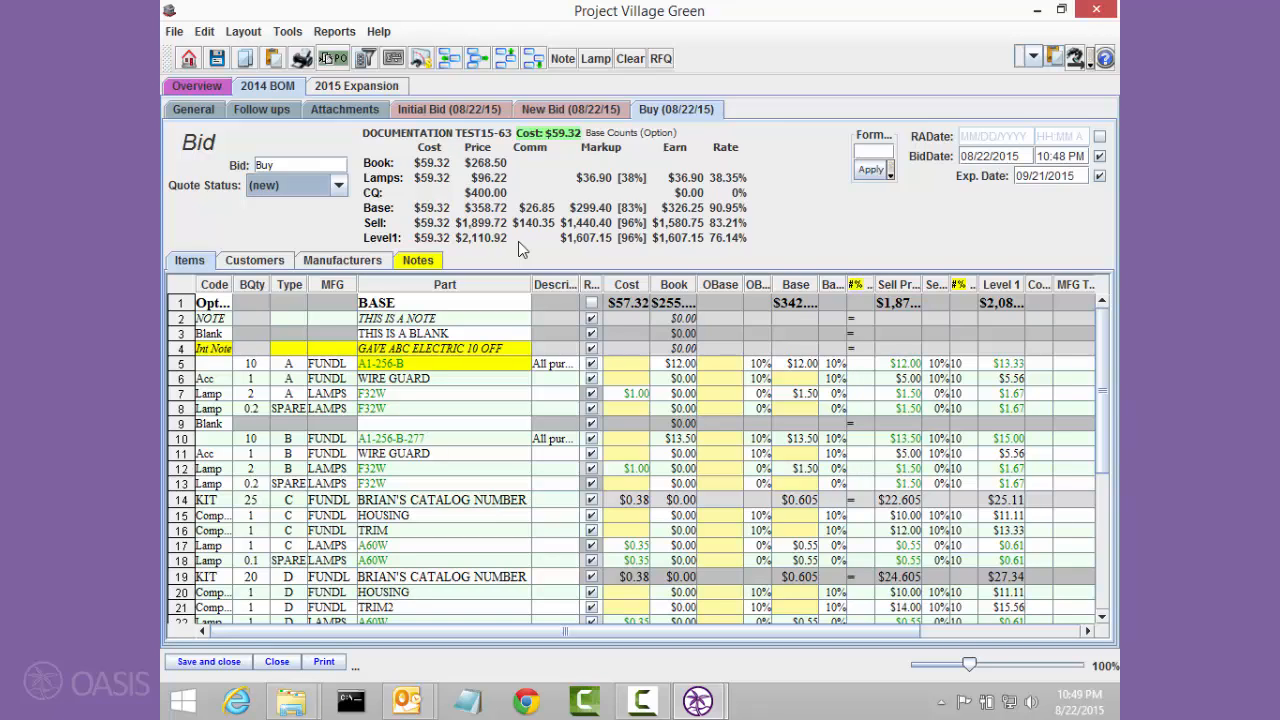
pyautogui.click(245, 31)
pyautogui.moveTo(269, 94)
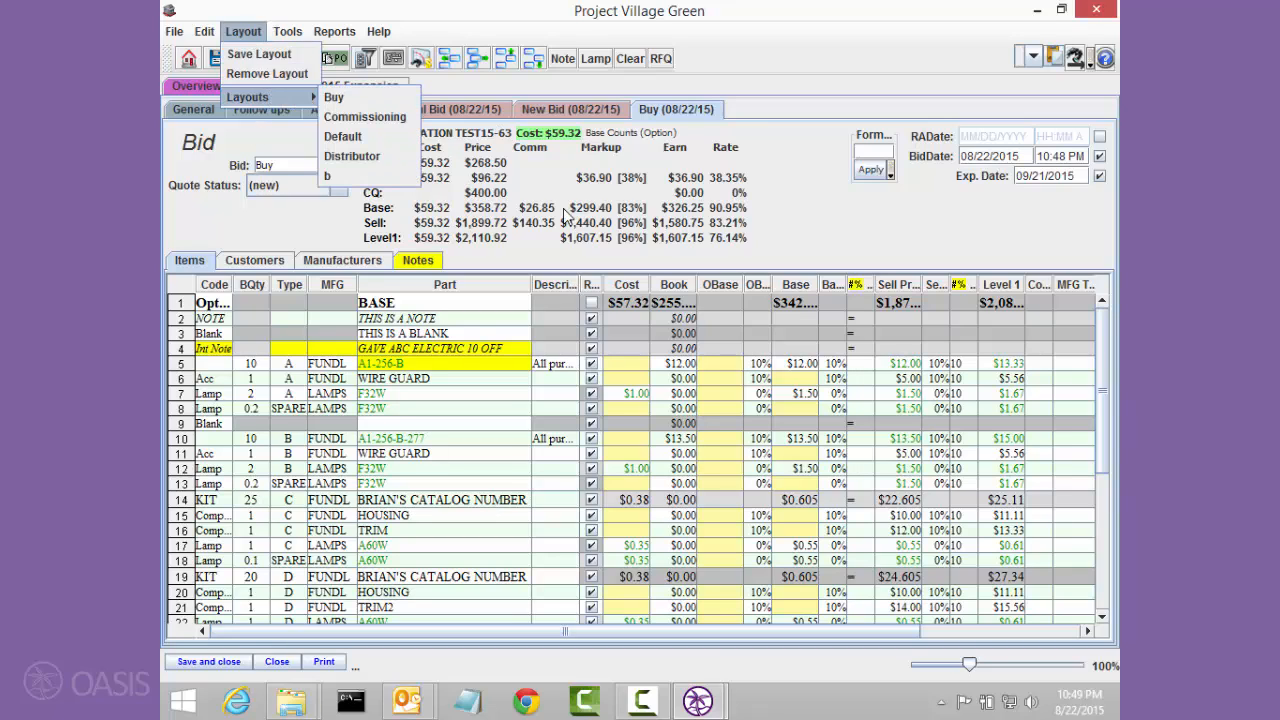
pyautogui.click(815, 266)
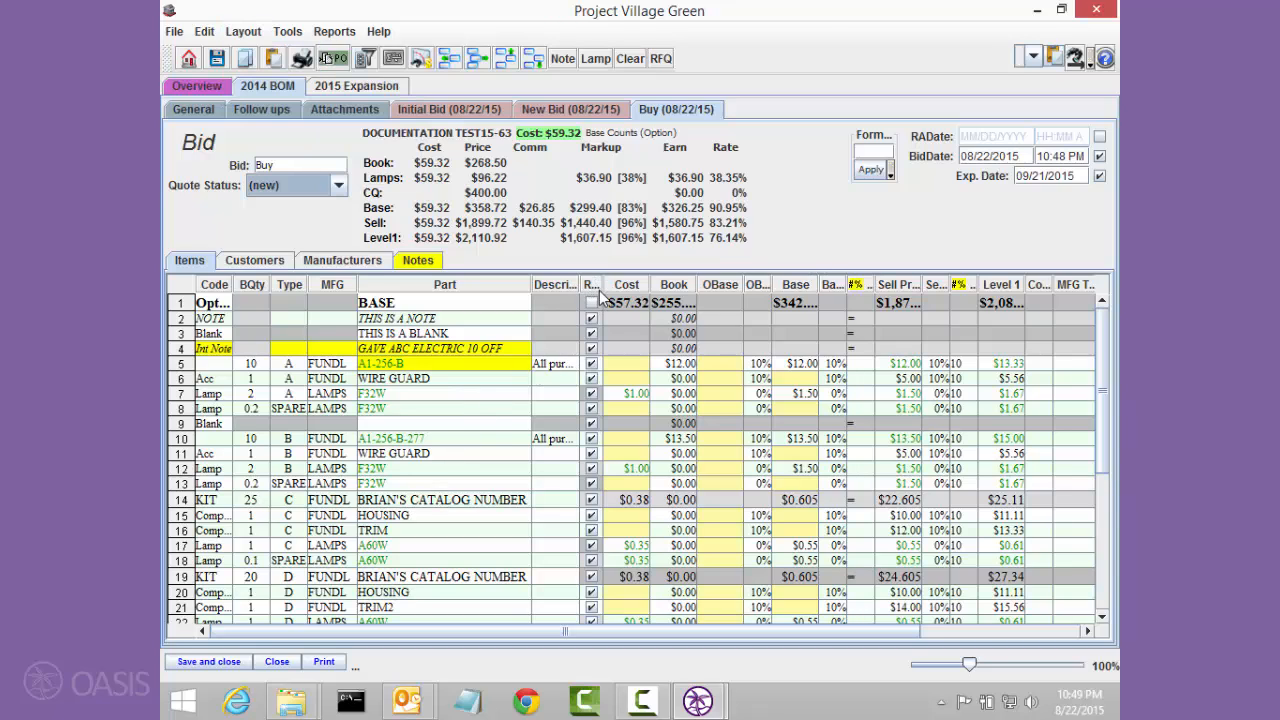
# - Widen the Resell column and filter the material lines to the manufacturer Fundamental Lighting
pyautogui.moveTo(602, 284); pyautogui.dragTo(674, 284)
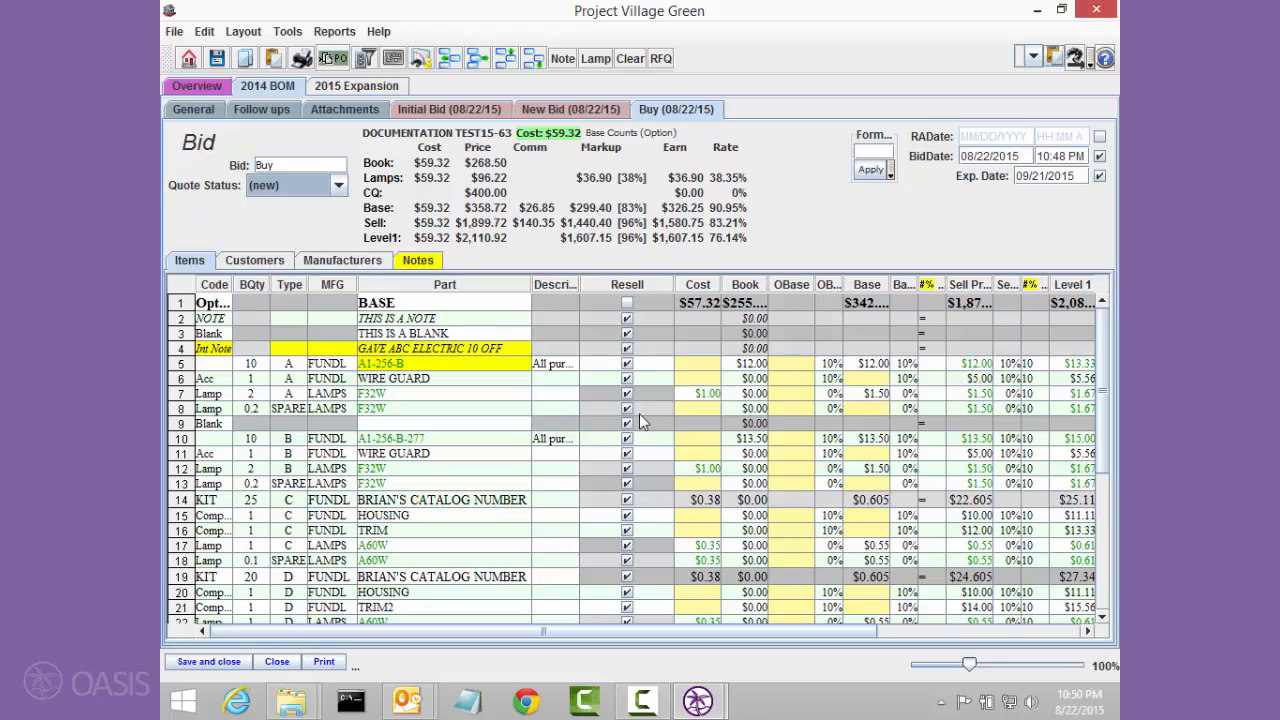
pyautogui.click(372, 63)
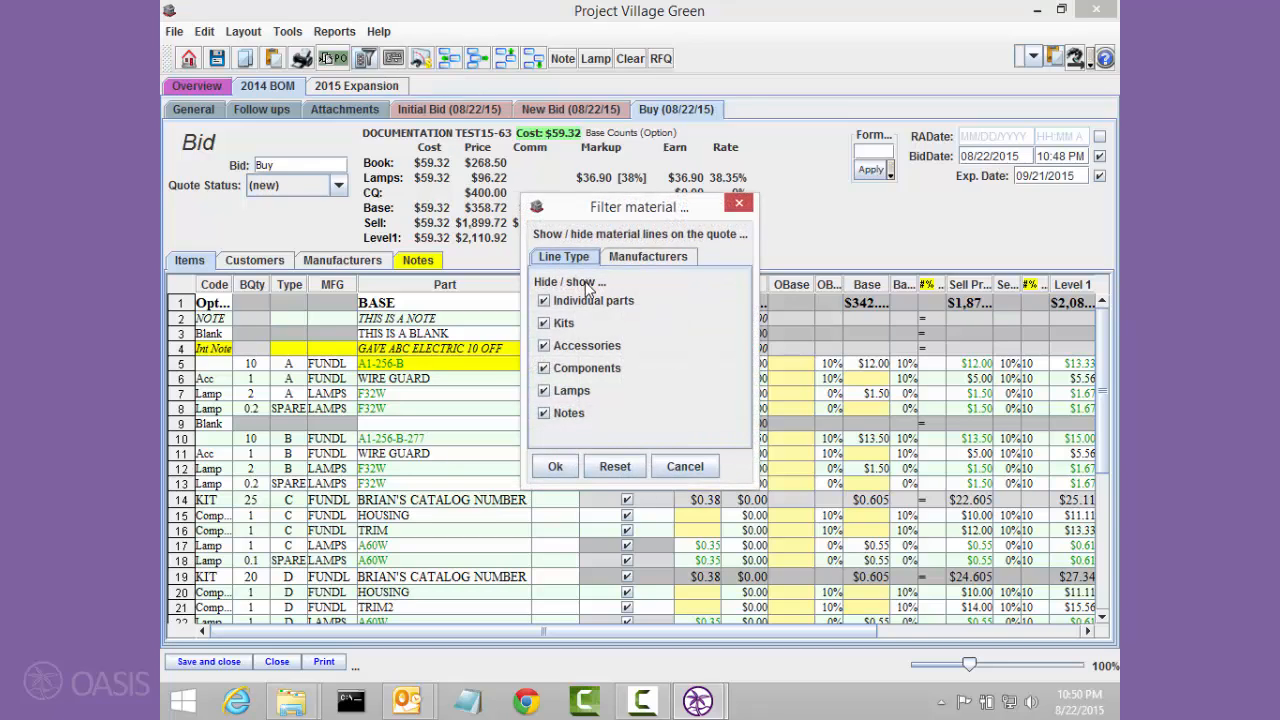
pyautogui.click(668, 258)
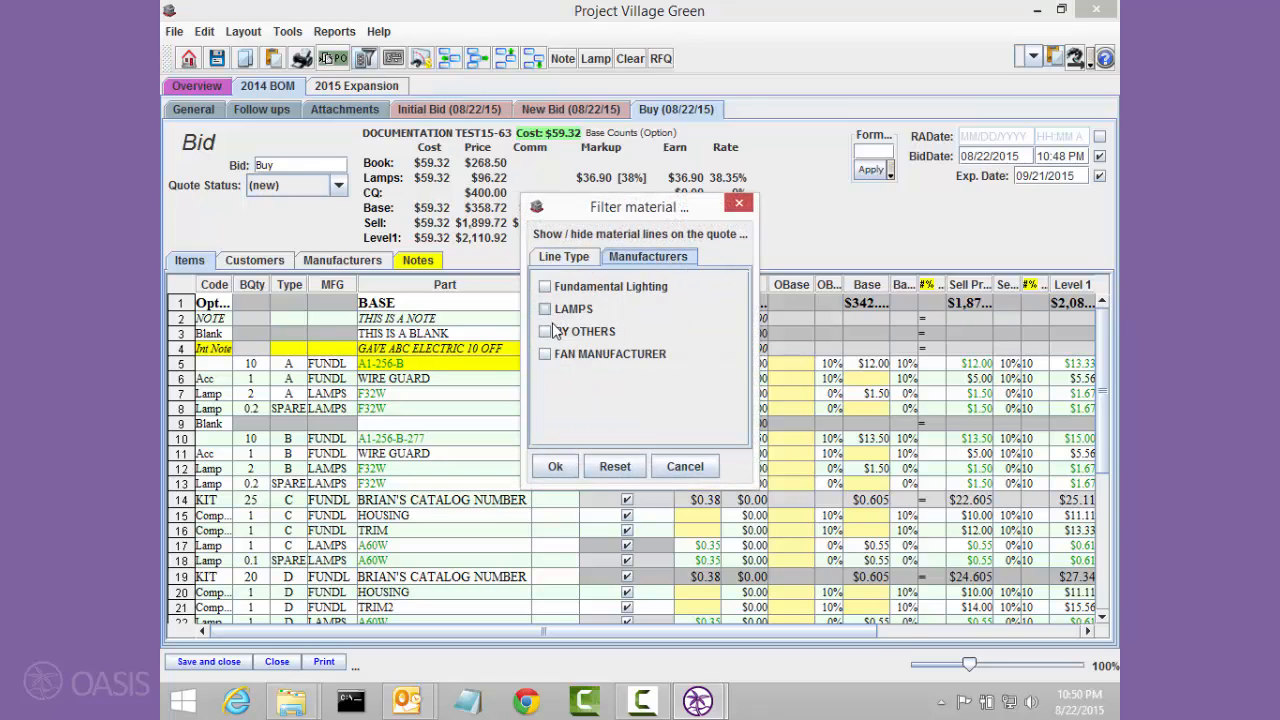
pyautogui.click(571, 288)
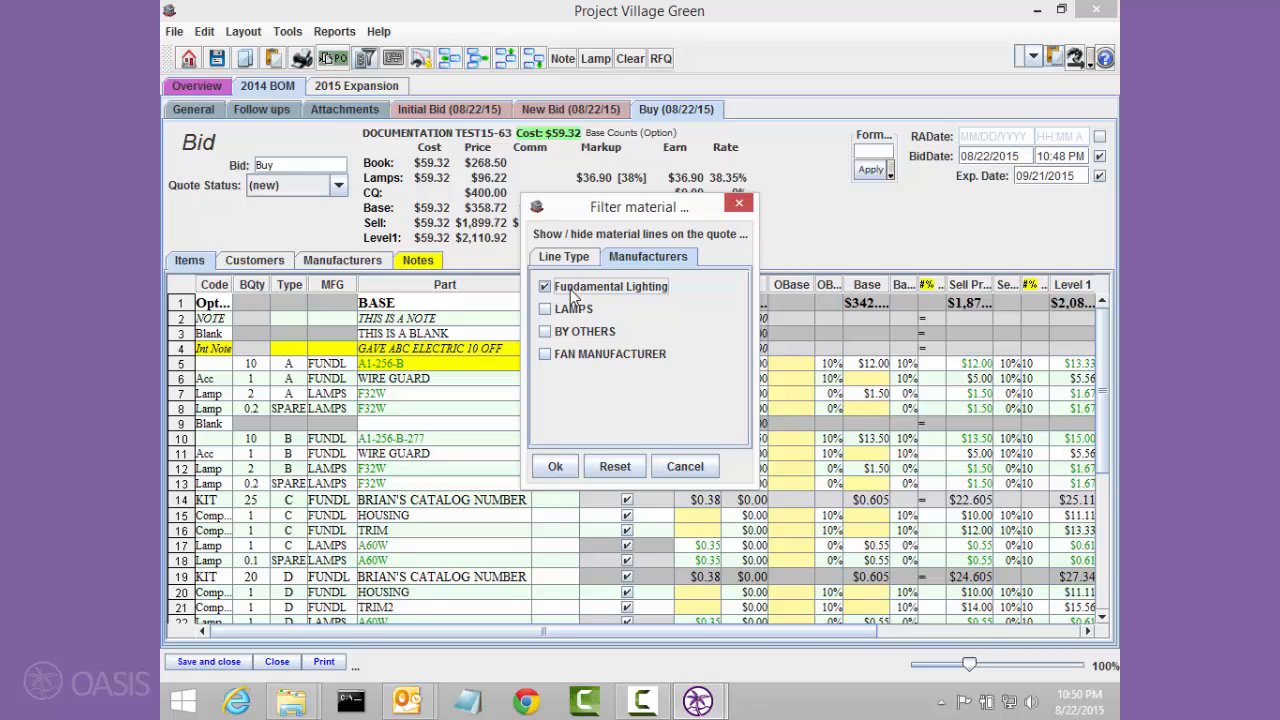
pyautogui.click(550, 466)
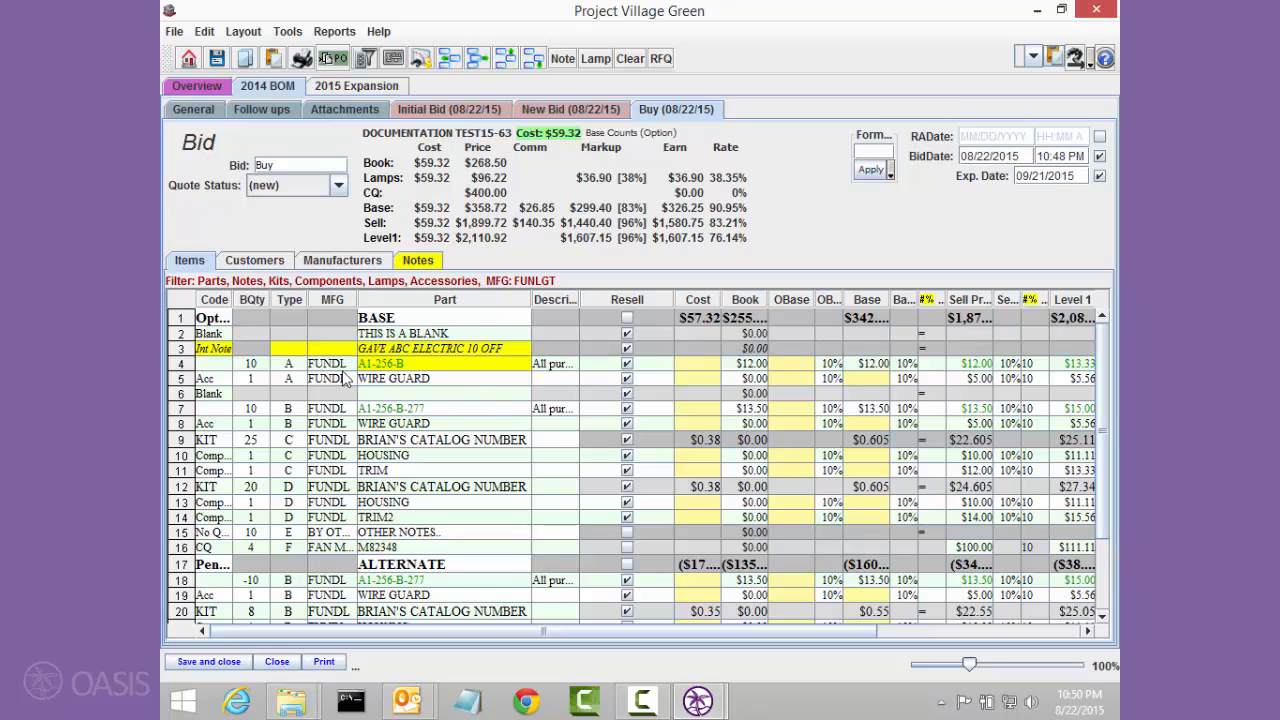
# - Clear Resell on the type A A1-256-B line and move the Resell column between MFG and Part
pyautogui.click(626, 364)
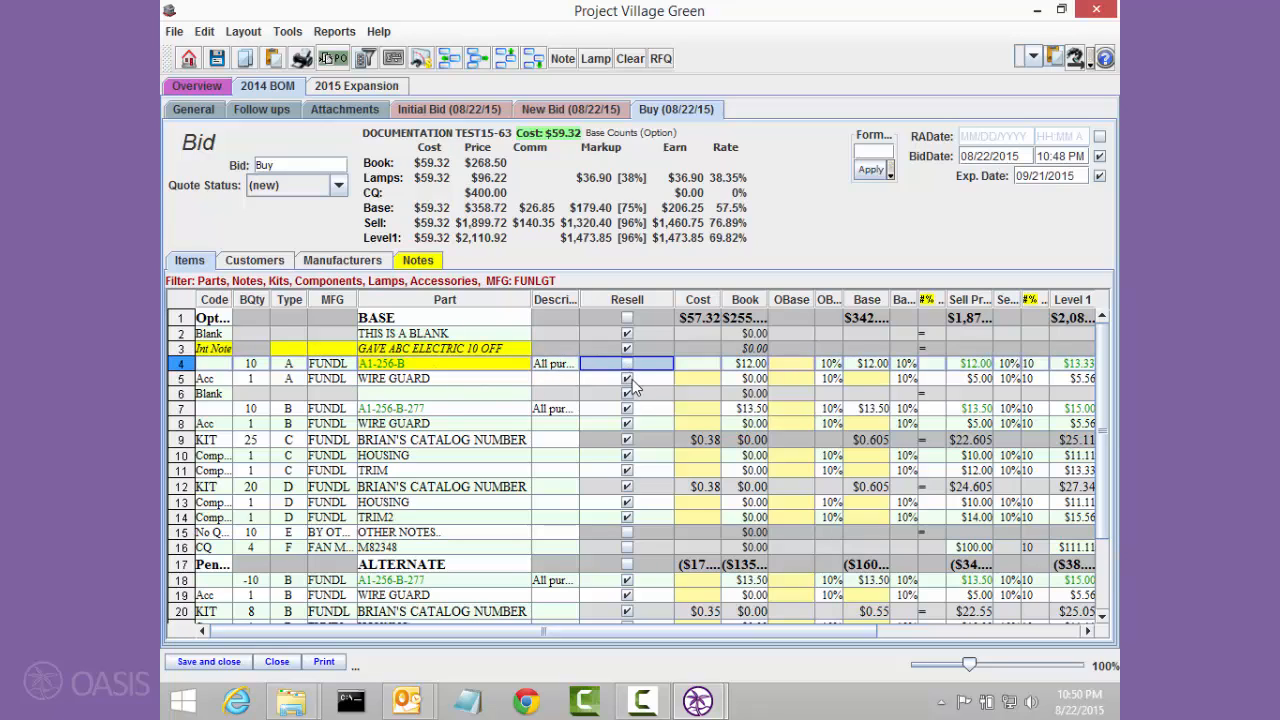
pyautogui.click(631, 384)
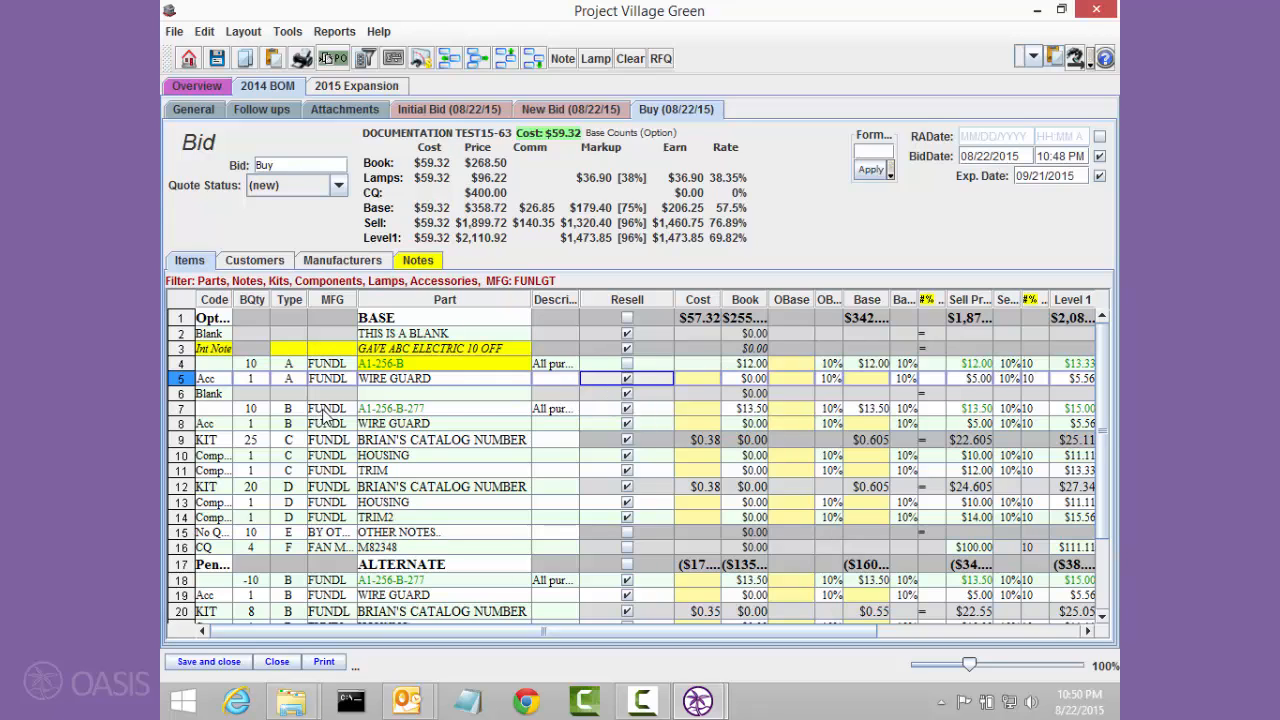
pyautogui.moveTo(600, 300); pyautogui.dragTo(385, 306)
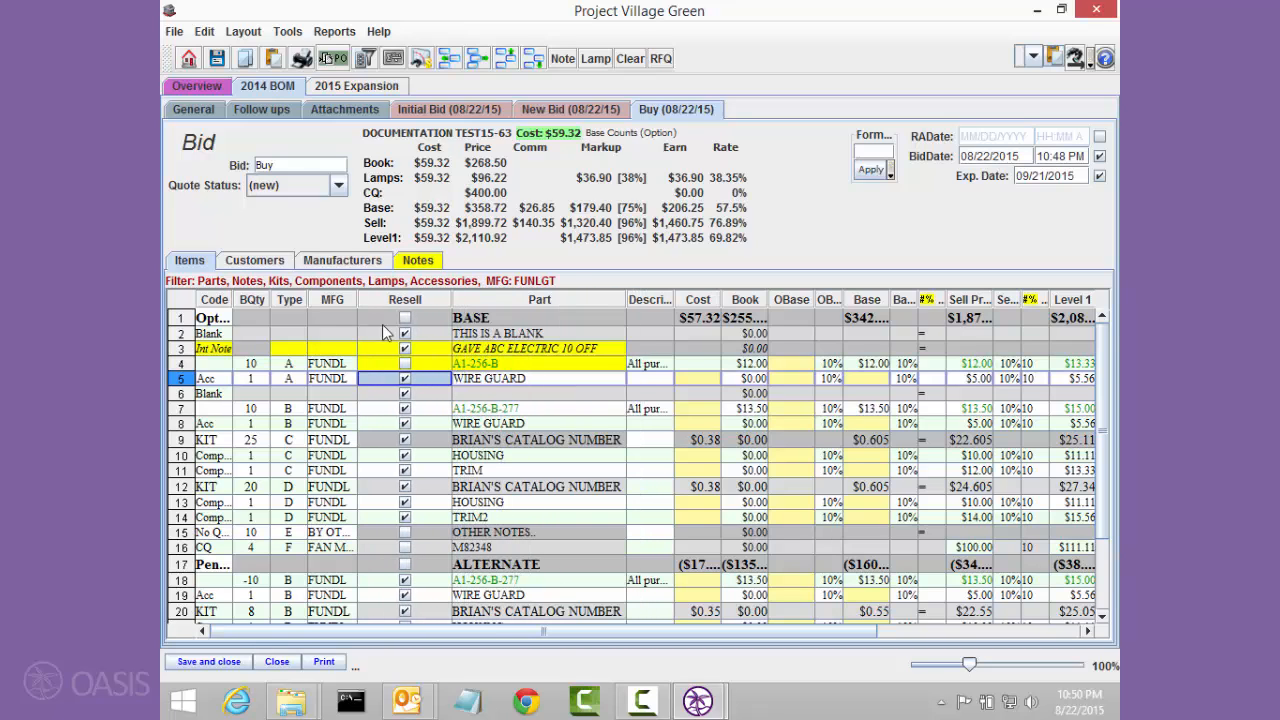
# - Clear Resell on the type B fixture and wire guard and on the type C and D housing and trim lines under BASE
pyautogui.click(406, 412)
pyautogui.click(405, 412)
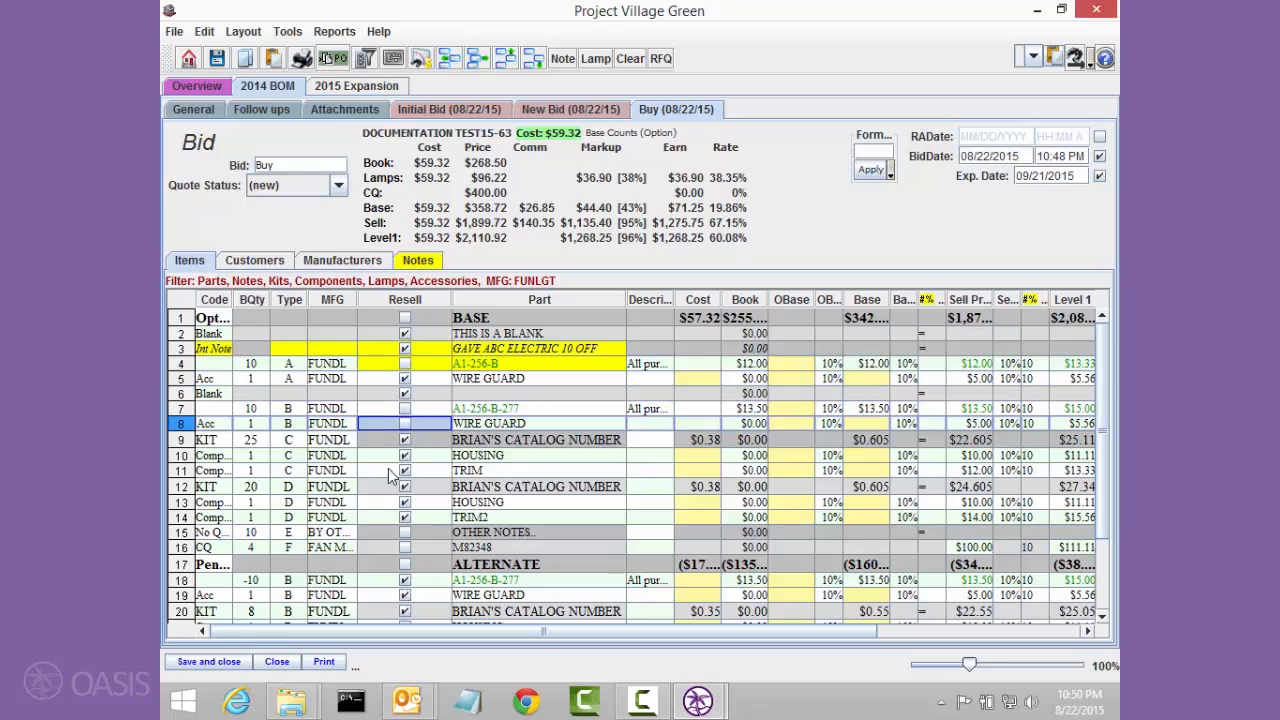
pyautogui.click(407, 458)
pyautogui.click(406, 458)
pyautogui.click(406, 470)
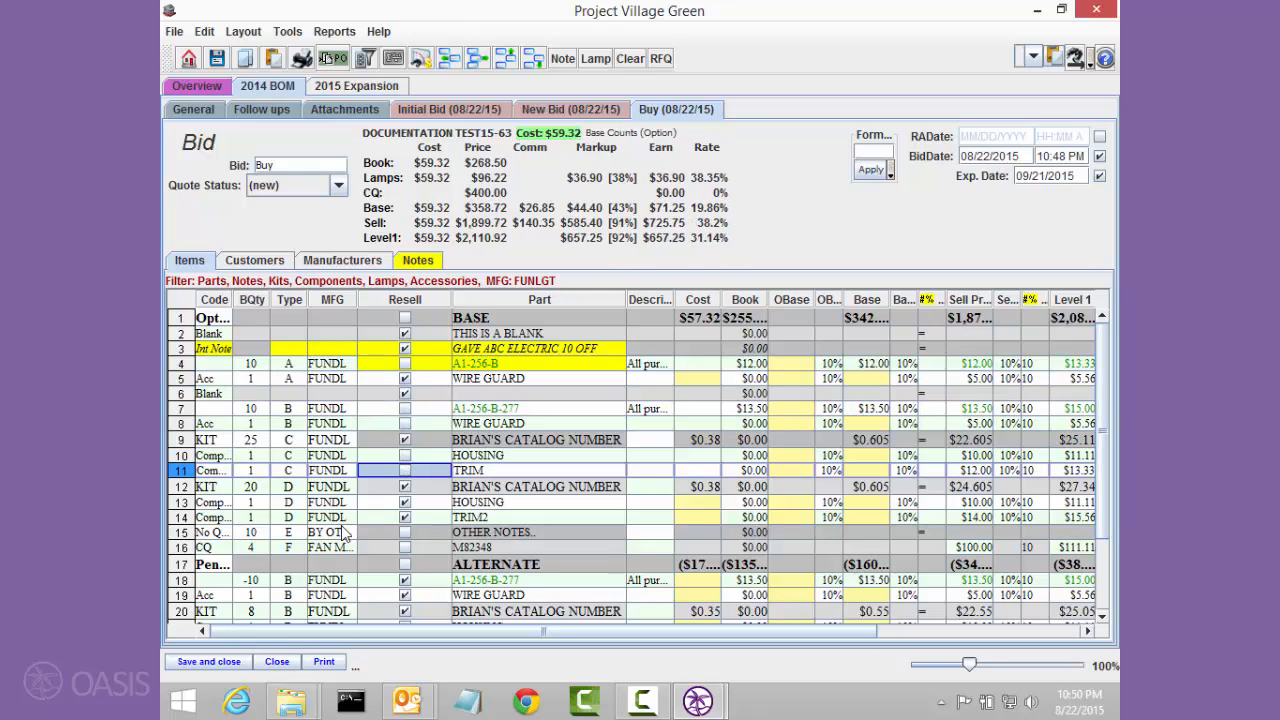
pyautogui.click(405, 502)
pyautogui.click(406, 517)
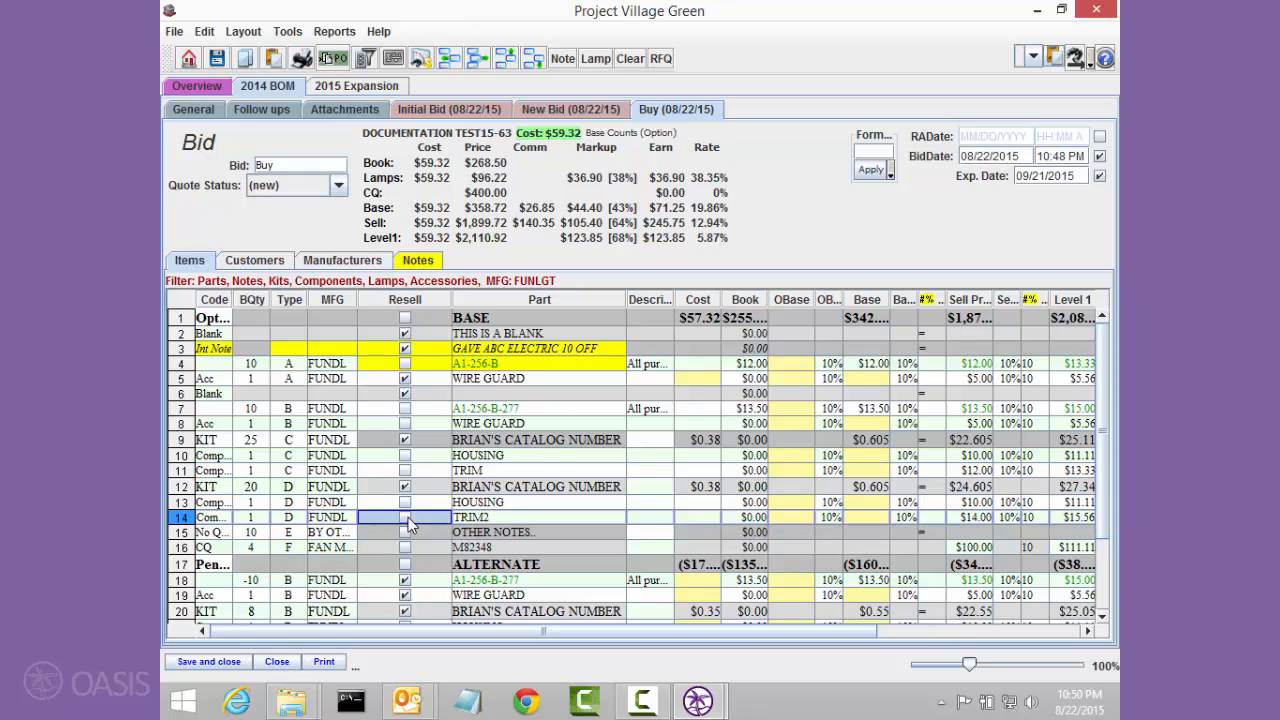
# - Clear Resell on the A1-256-B-277, wire guard, housing and trim lines under ALTERNATE
pyautogui.click(405, 580)
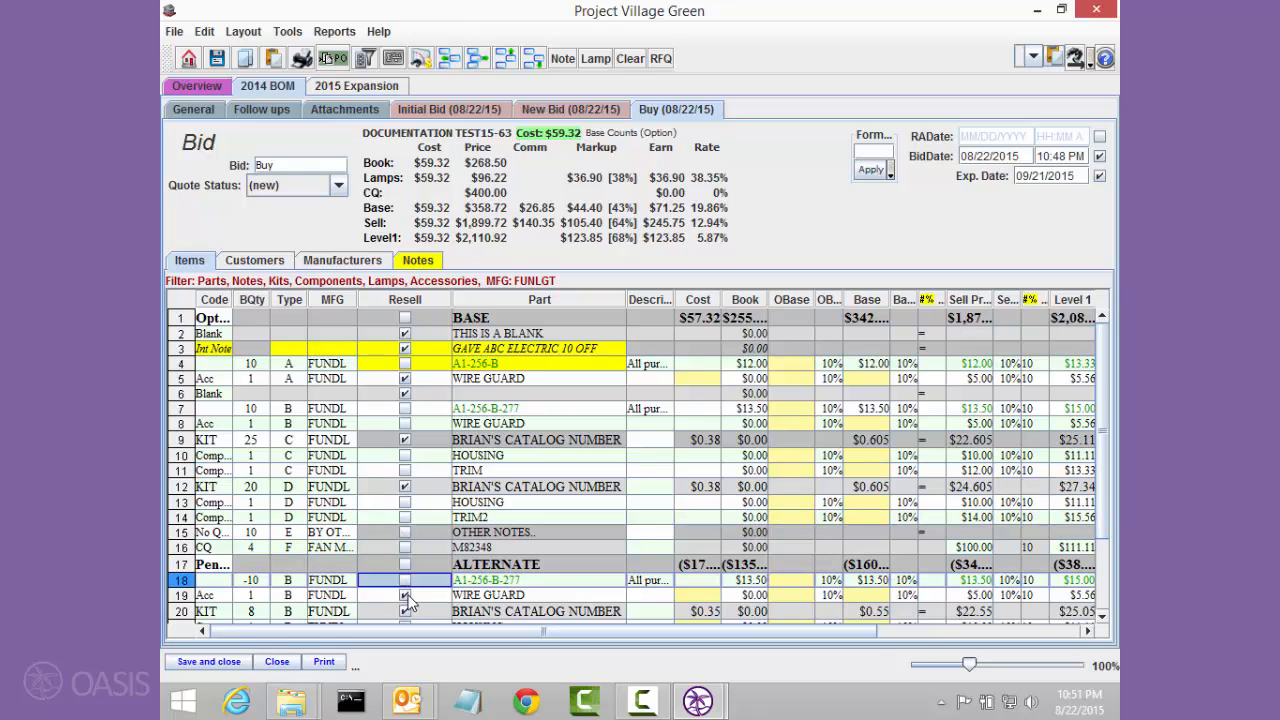
pyautogui.click(406, 595)
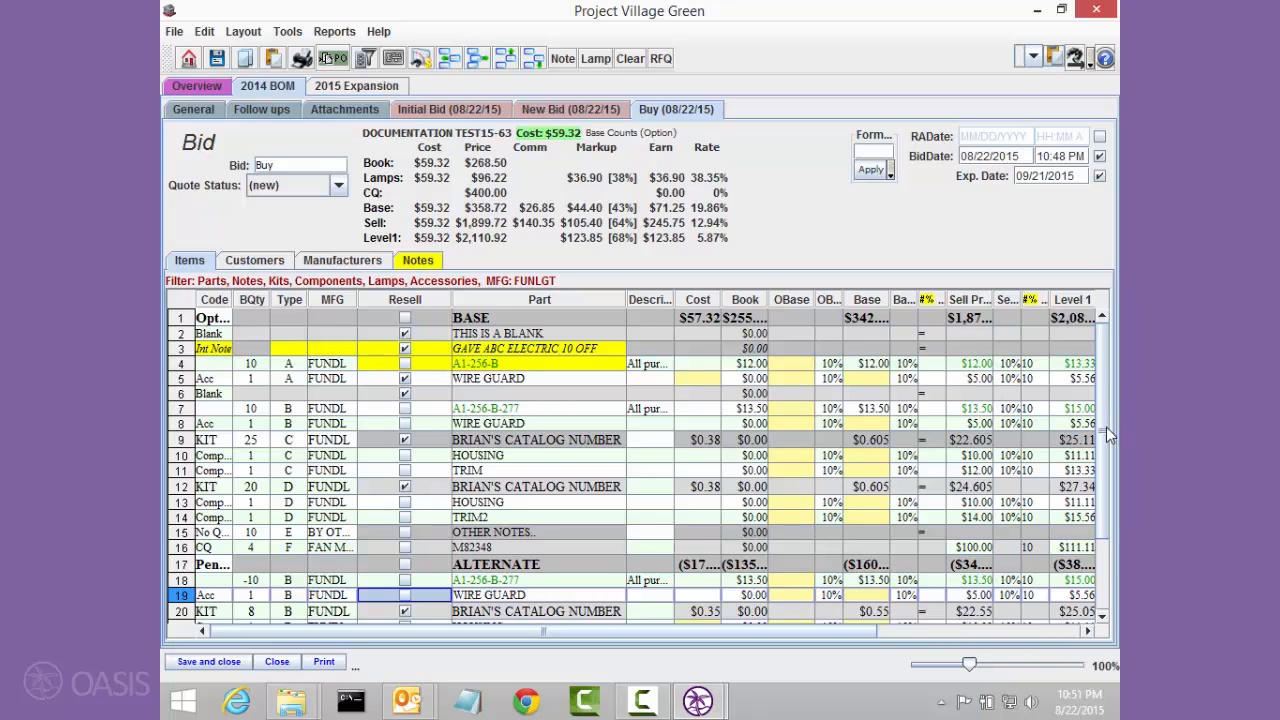
pyautogui.moveTo(1106, 427); pyautogui.dragTo(1116, 530)
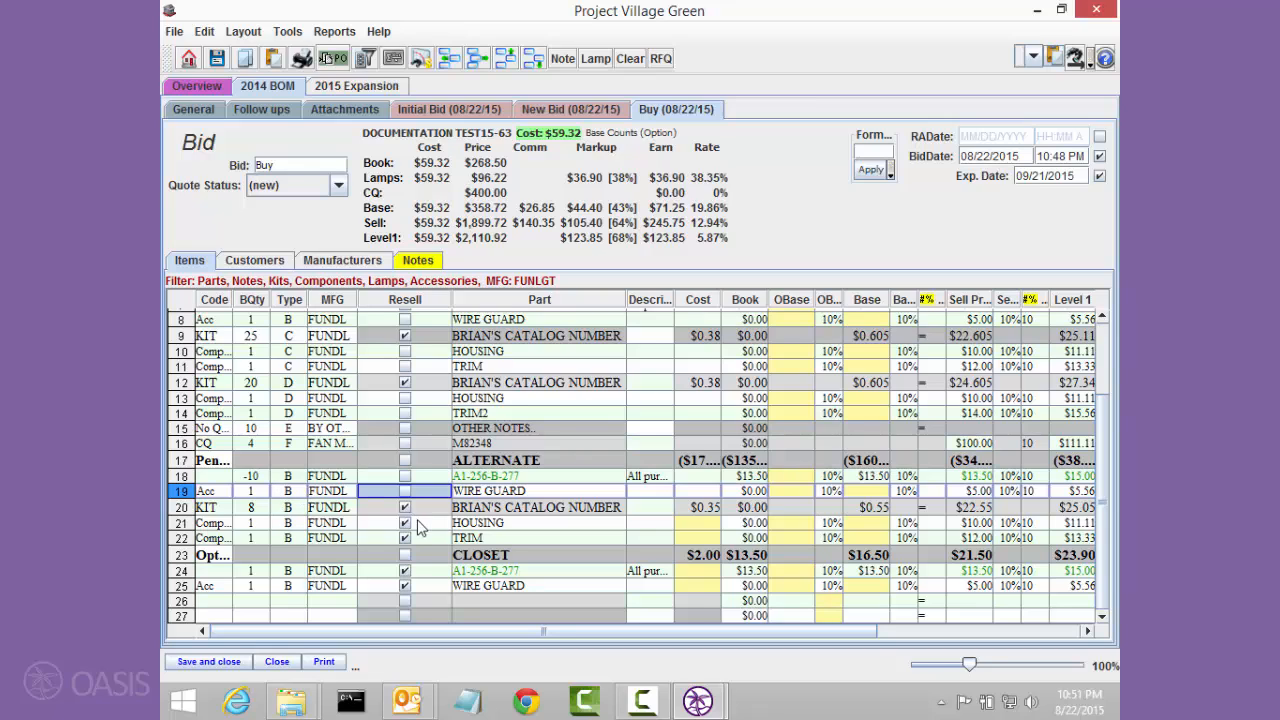
pyautogui.click(416, 537)
pyautogui.click(405, 537)
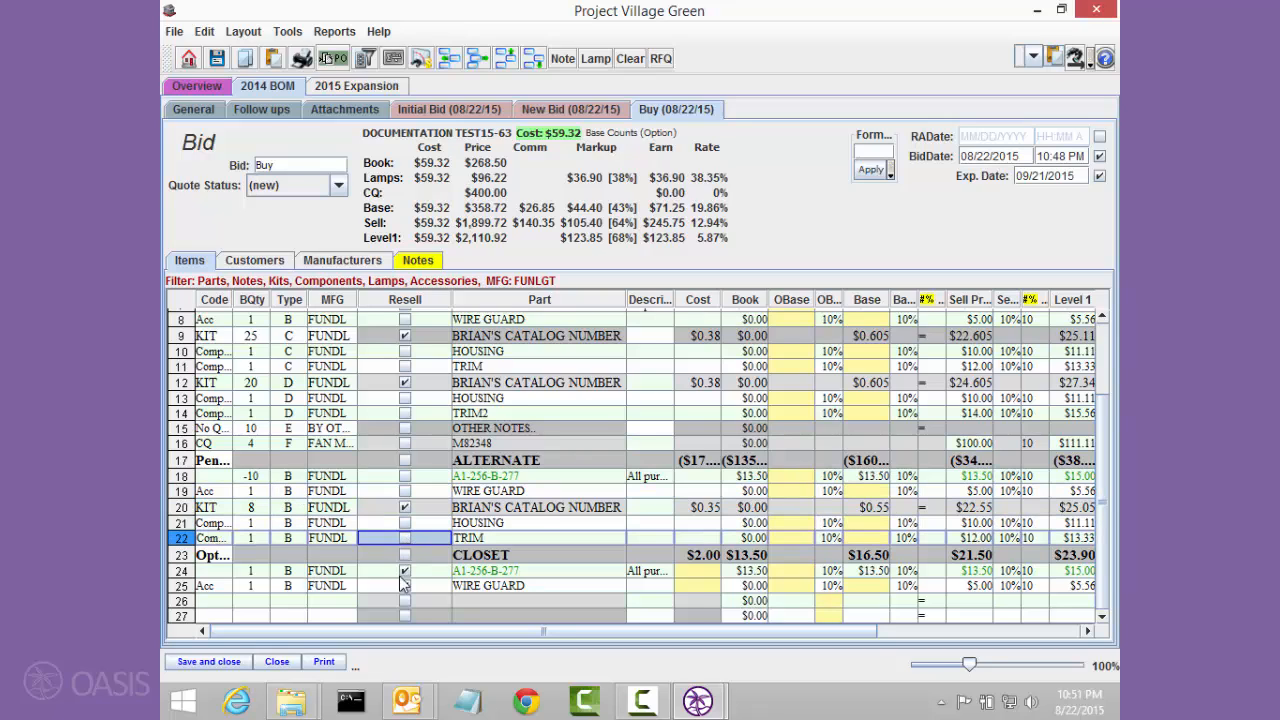
# - Clear Resell on the A1-256-B-277 and wire guard lines under CLOSET and on the type A wire guard under BASE
pyautogui.click(405, 571)
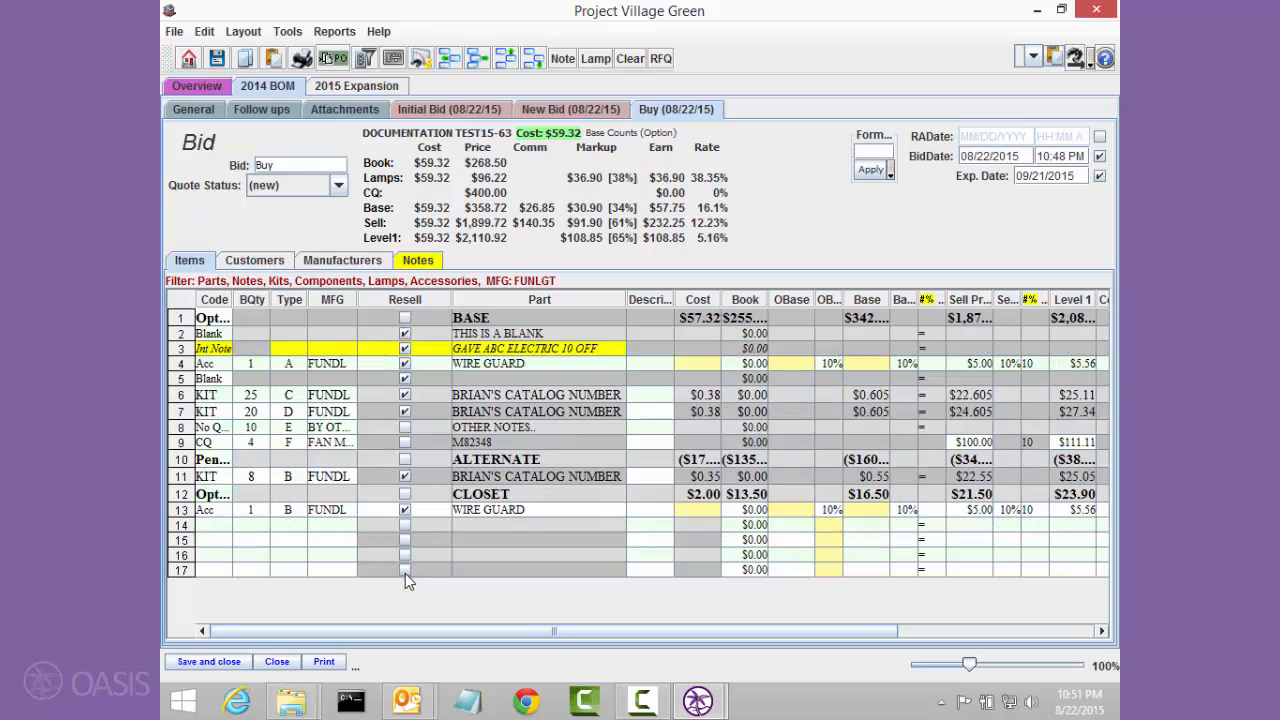
pyautogui.click(407, 511)
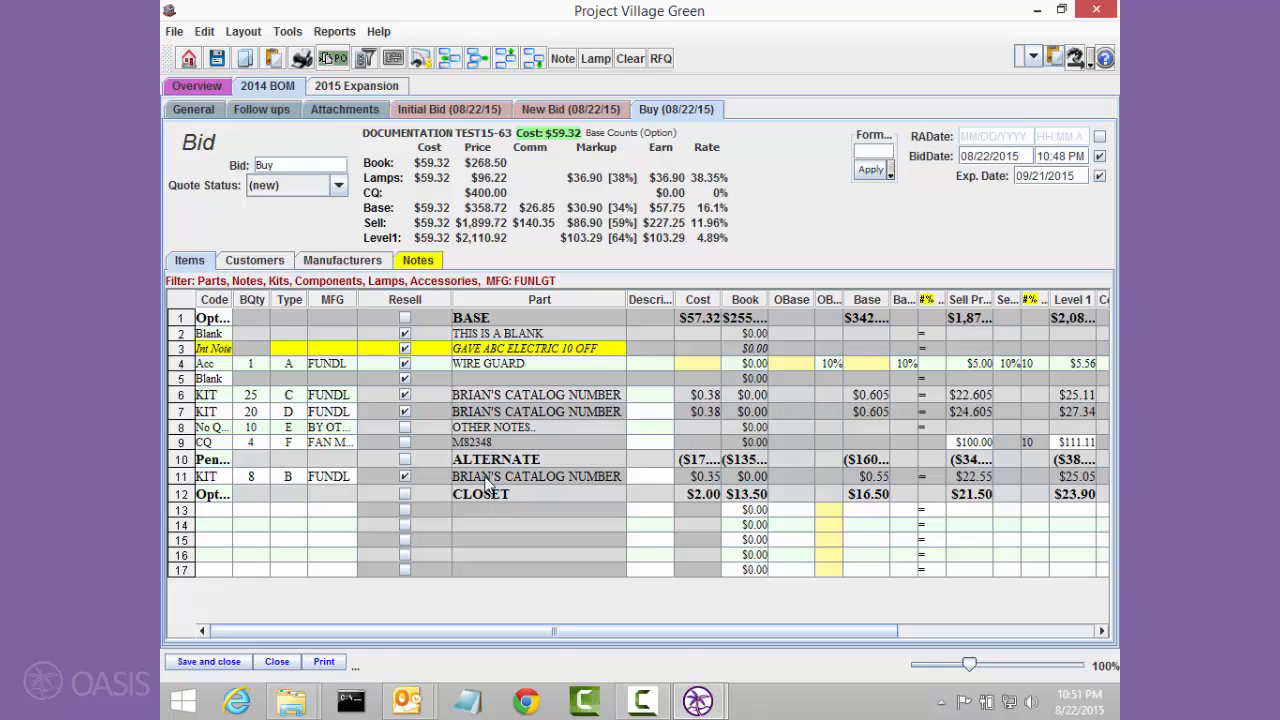
pyautogui.click(405, 364)
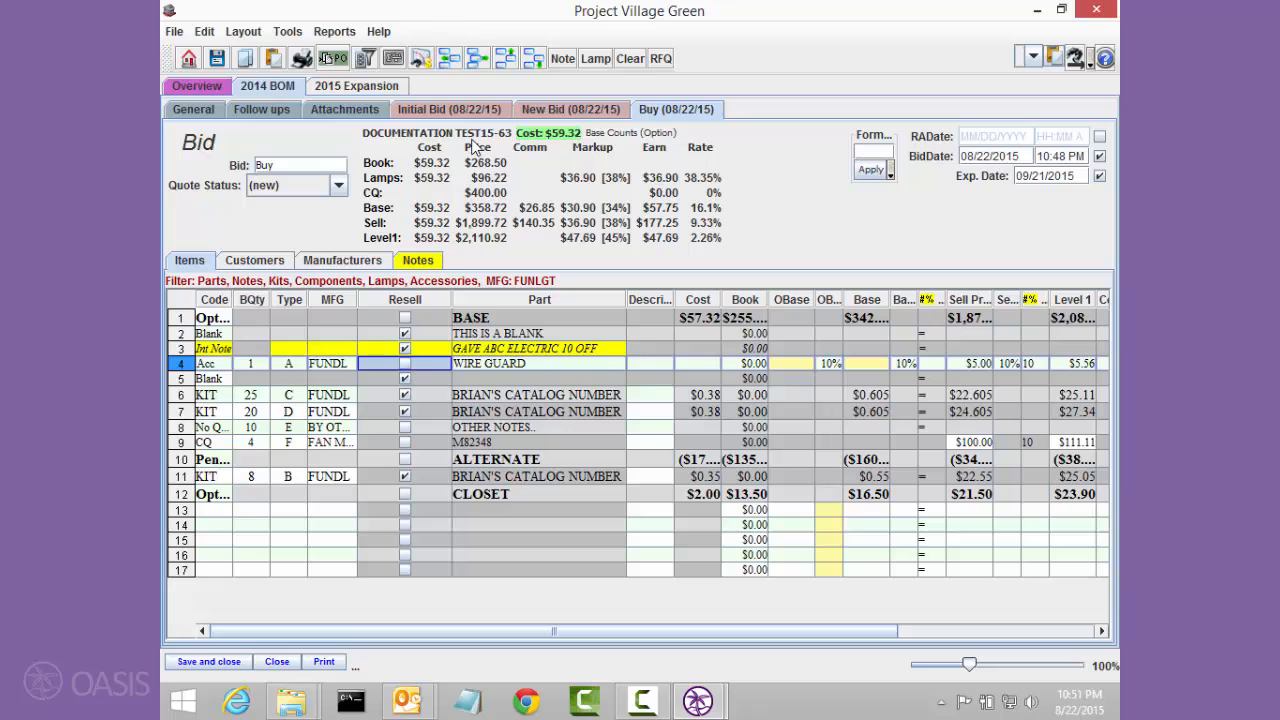
# - Add the second Fundamental Lighting entry to the manufacturer filter and check the Resell marks on the filtered lines
pyautogui.click(367, 58)
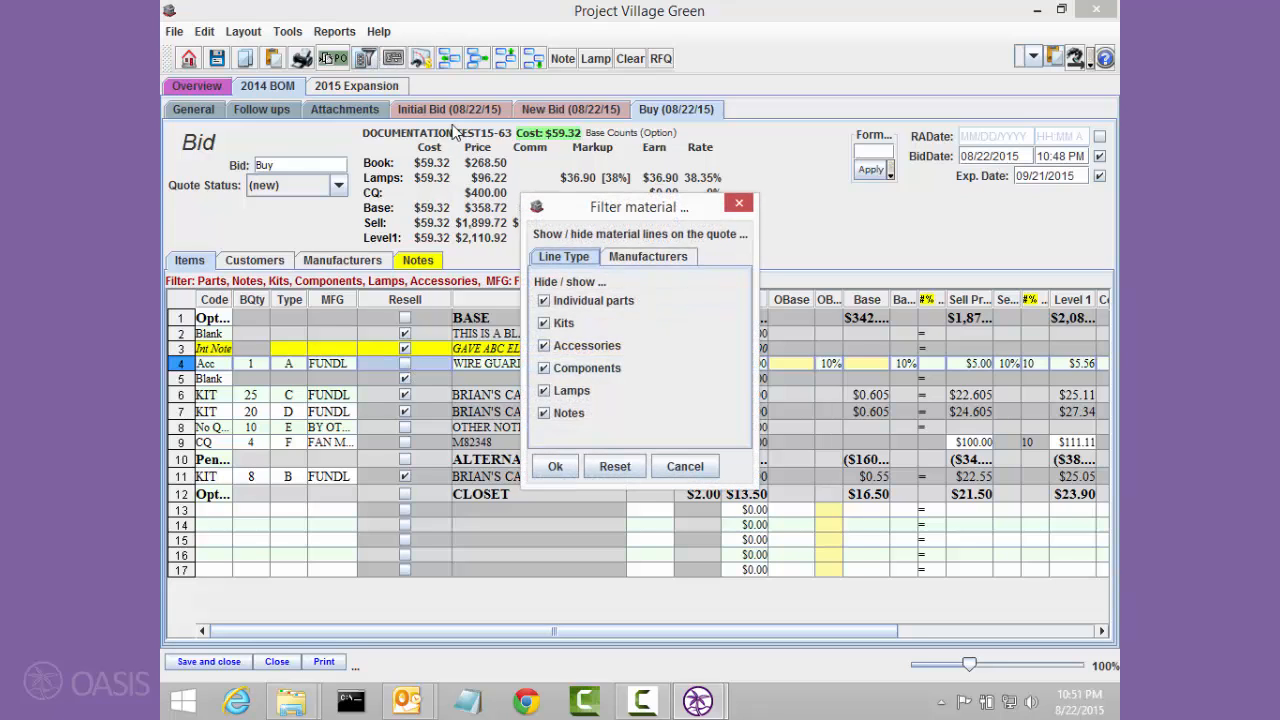
pyautogui.click(644, 258)
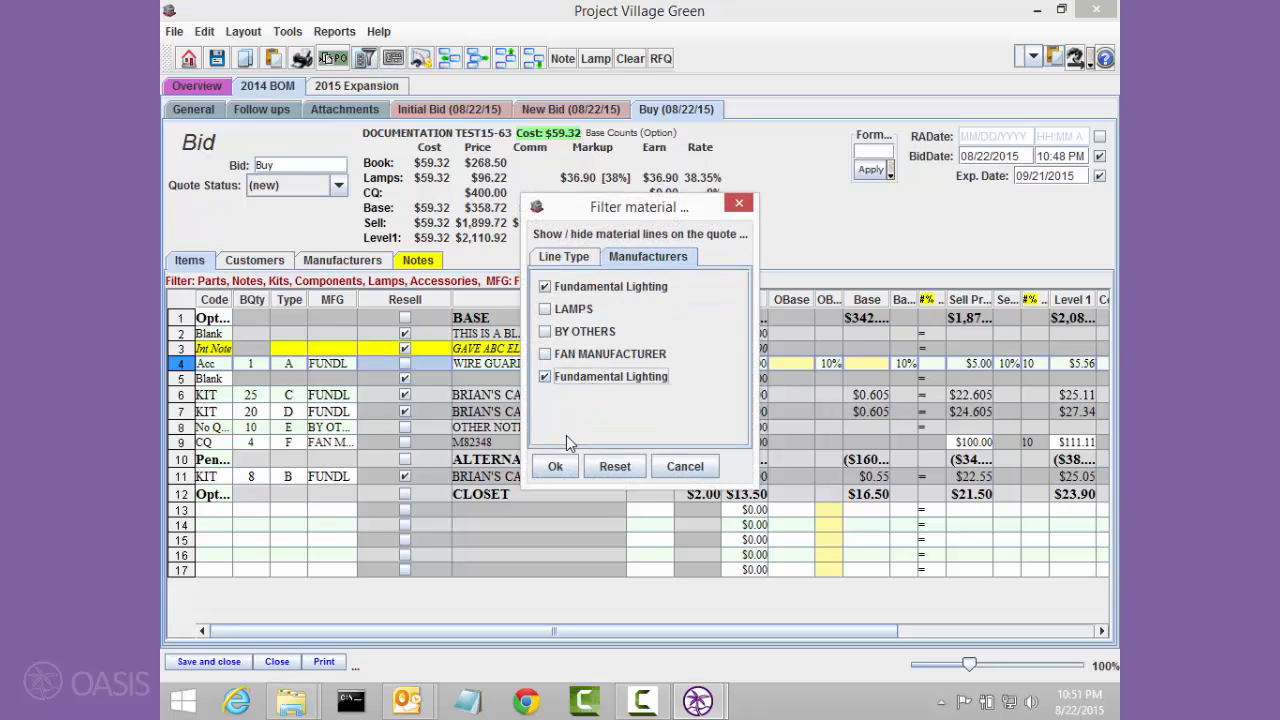
pyautogui.click(556, 466)
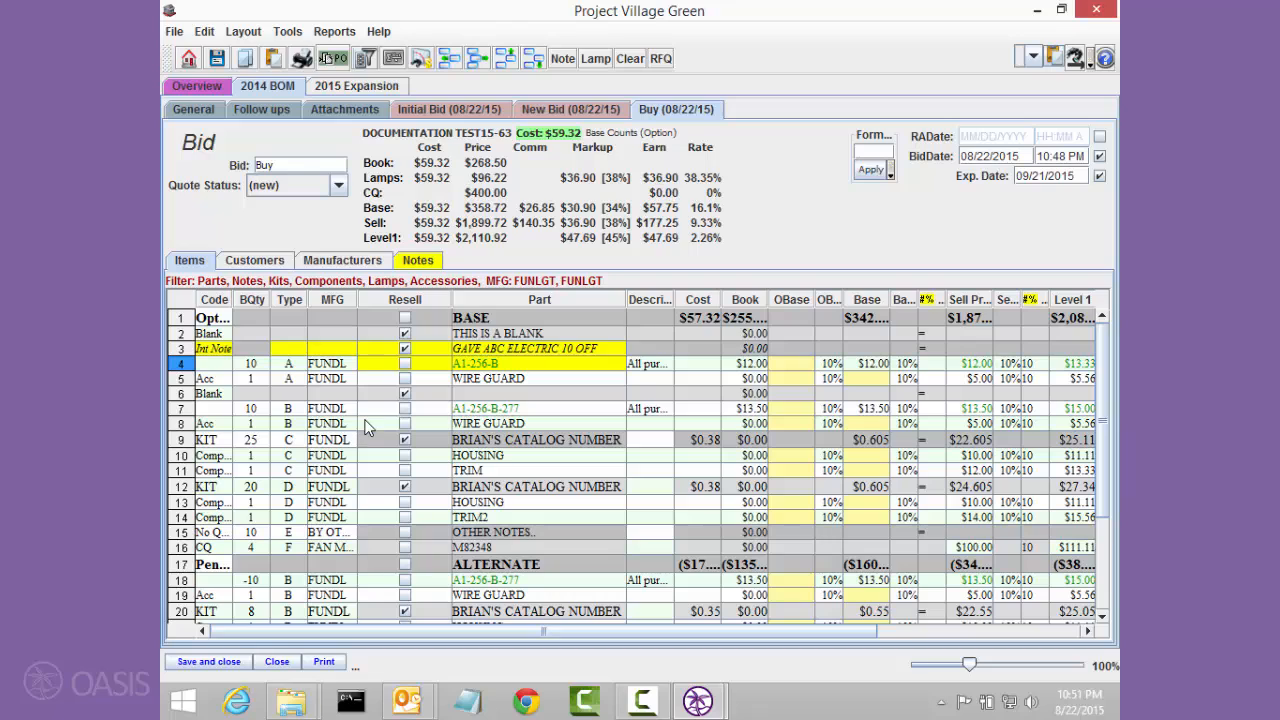
pyautogui.click(405, 486)
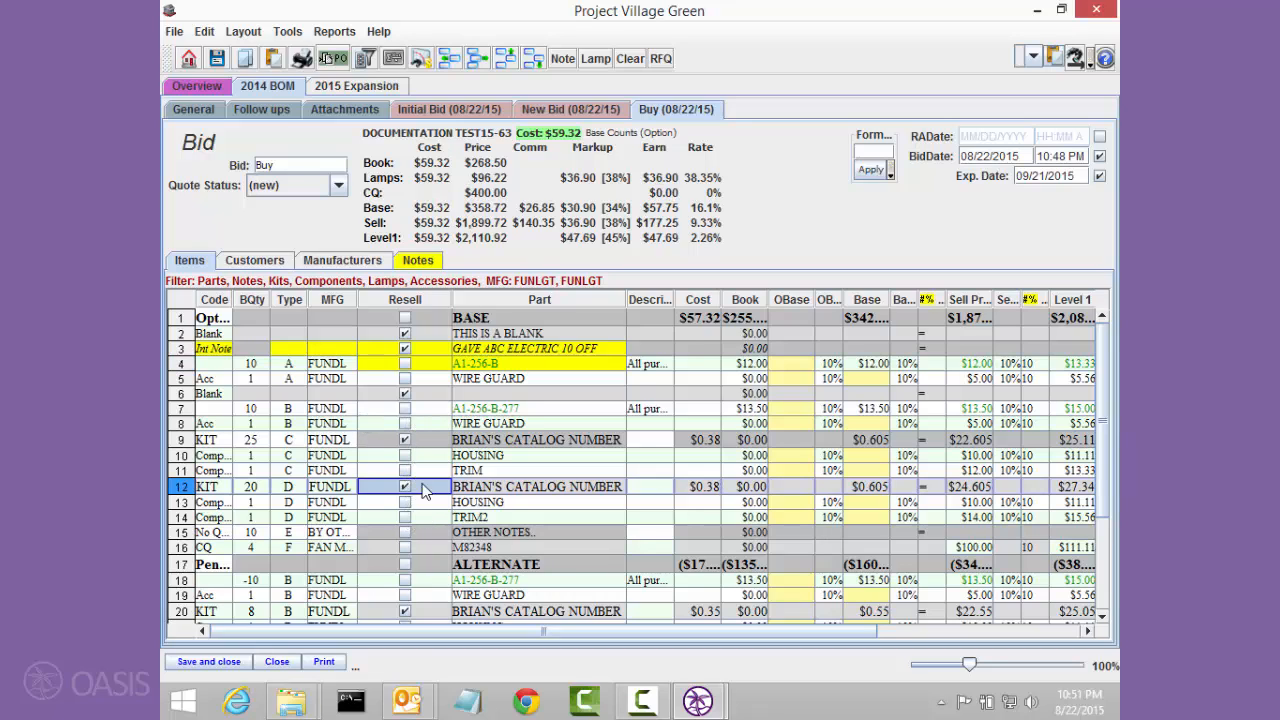
pyautogui.scroll(-3, 483, 533)
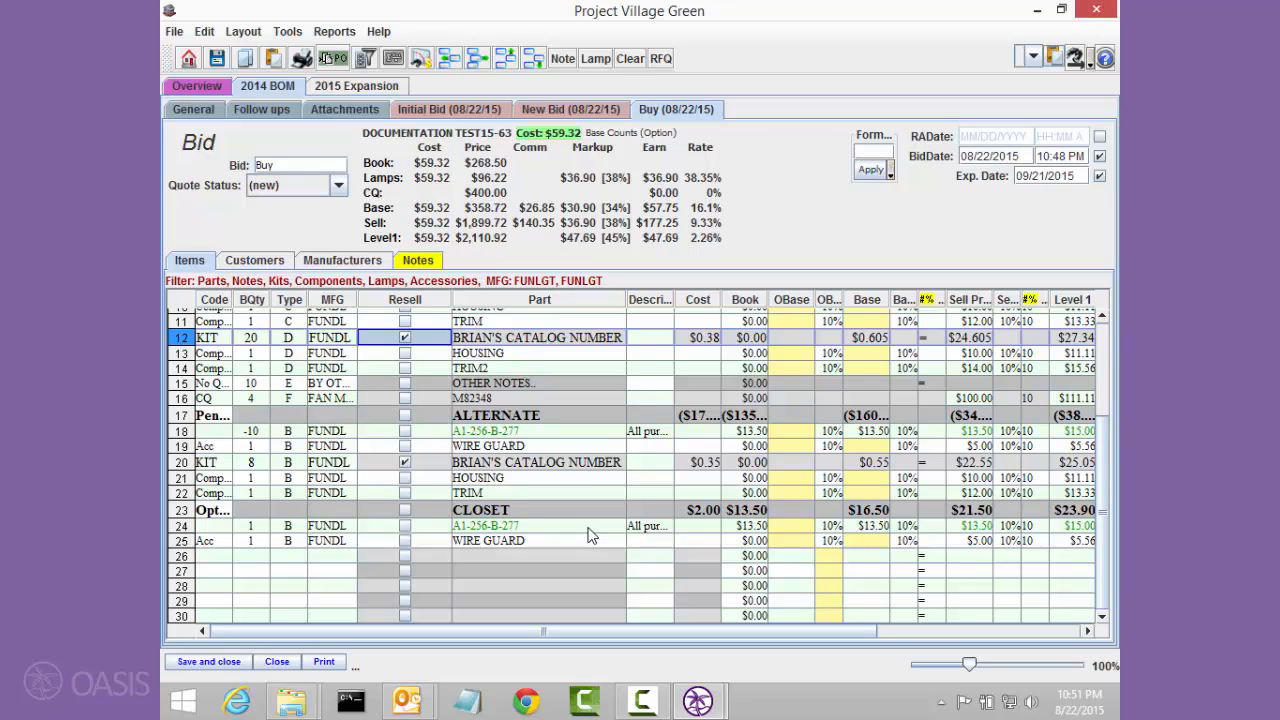
# - Reset the material filter to show all lines of the bid
pyautogui.click(368, 59)
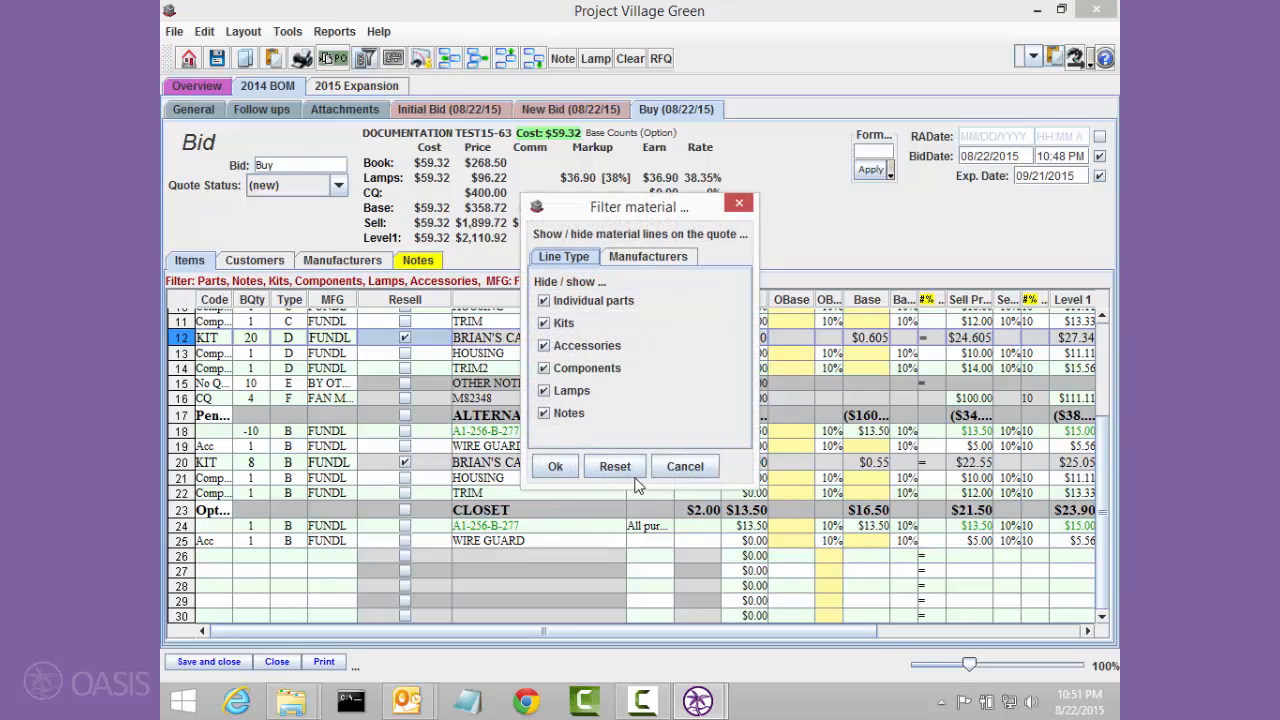
pyautogui.click(628, 470)
pyautogui.scroll(3, 360, 360)
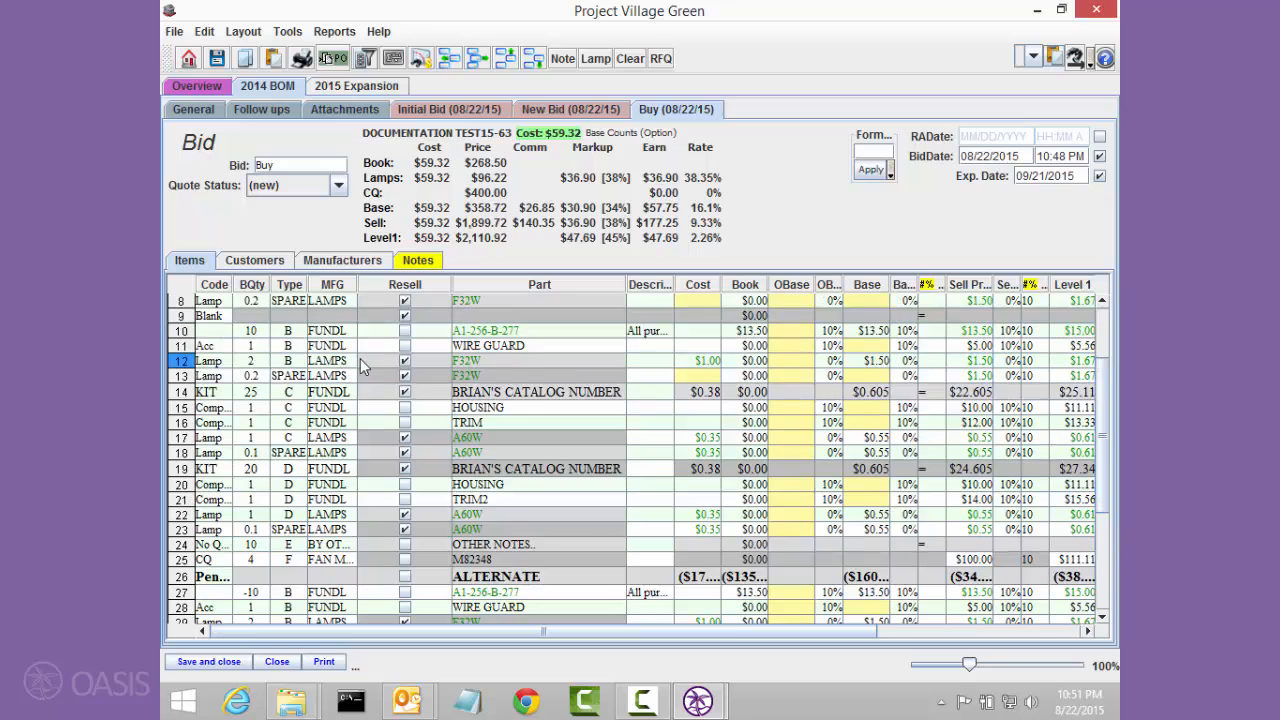
# - Set the Cost of the type A and type B spare F32W lamp lines under BASE to $1.00
pyautogui.click(336, 407)
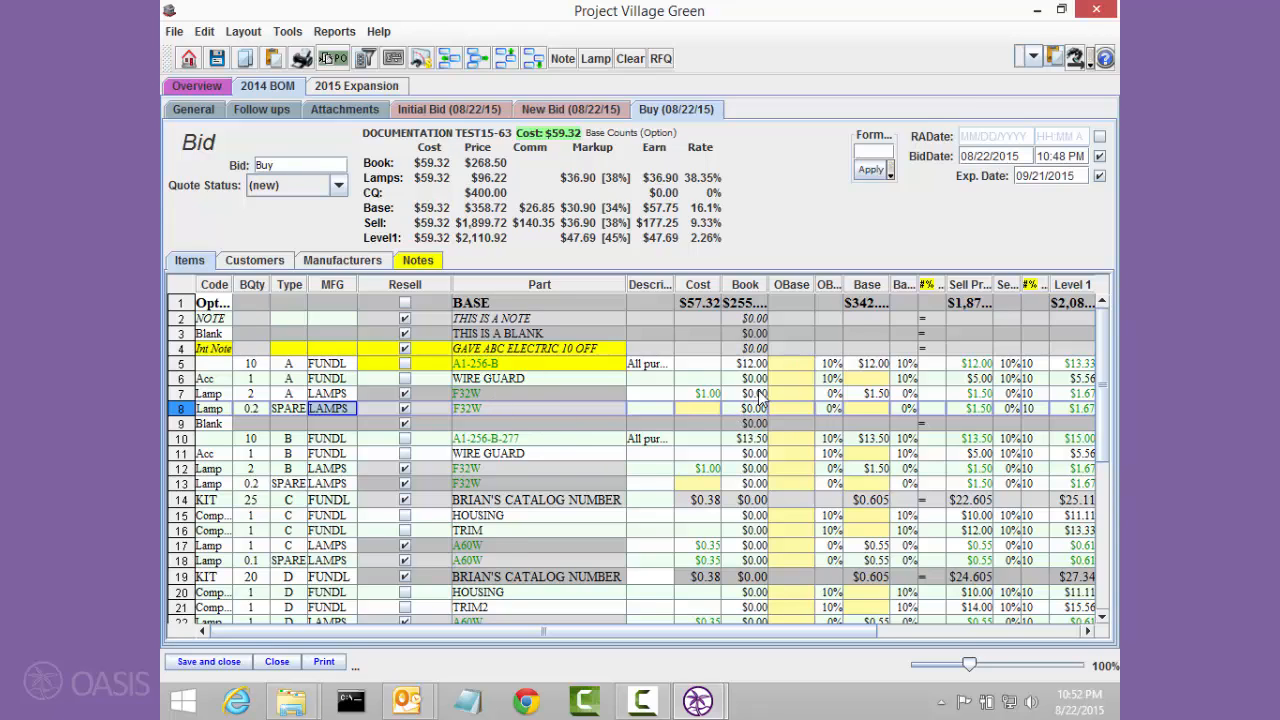
pyautogui.click(718, 407)
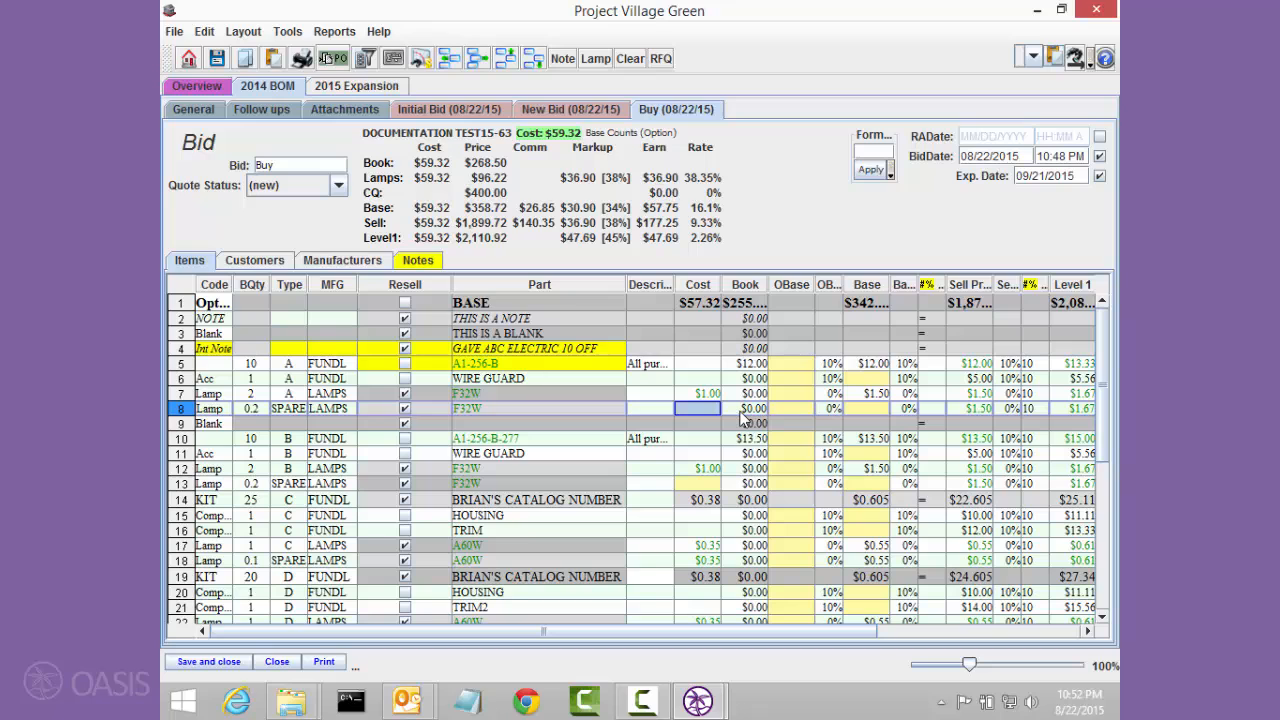
pyautogui.write('1')
pyautogui.press('Return')
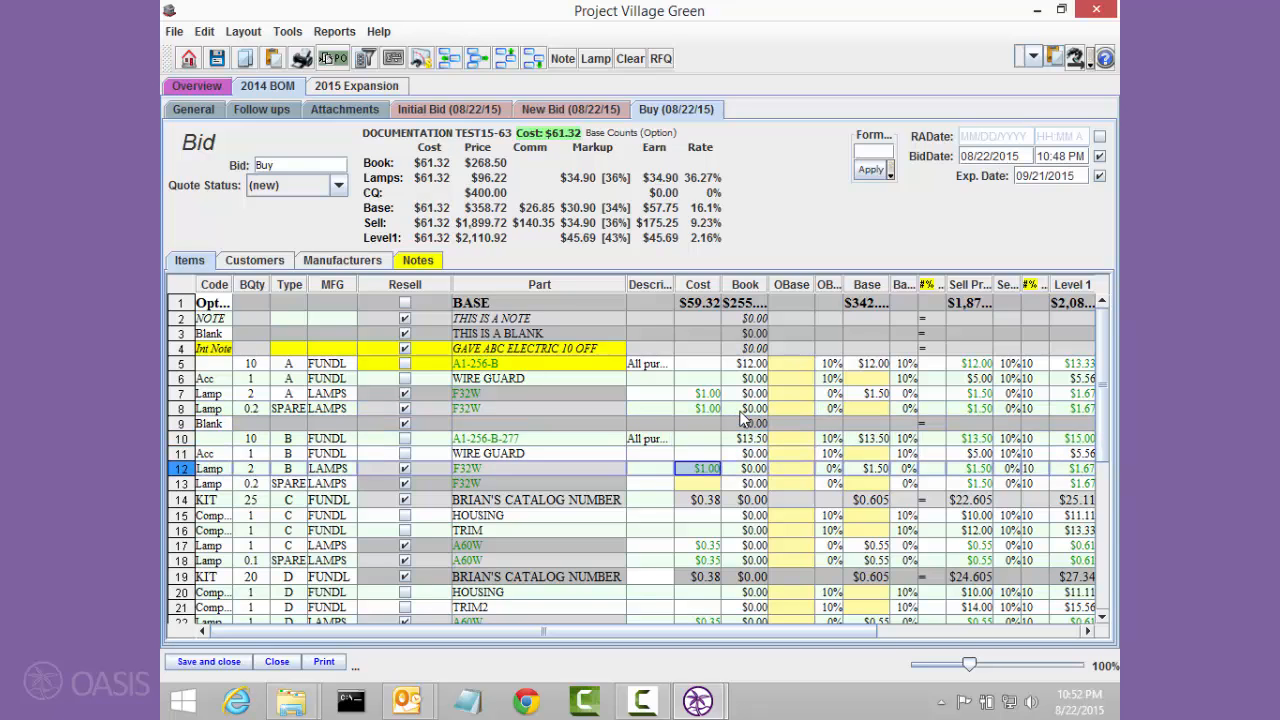
pyautogui.press('Down')
pyautogui.write('1')
pyautogui.press('Down')
# - Check the Cost column for missing lamp costs through the remaining BASE, ALTERNATE and CLOSET lines
pyautogui.press('Down')
pyautogui.press('Down')
pyautogui.press('Down')
pyautogui.press('Down')
pyautogui.press('Down')
pyautogui.press('Down')
pyautogui.press('Down')
pyautogui.press('Down')
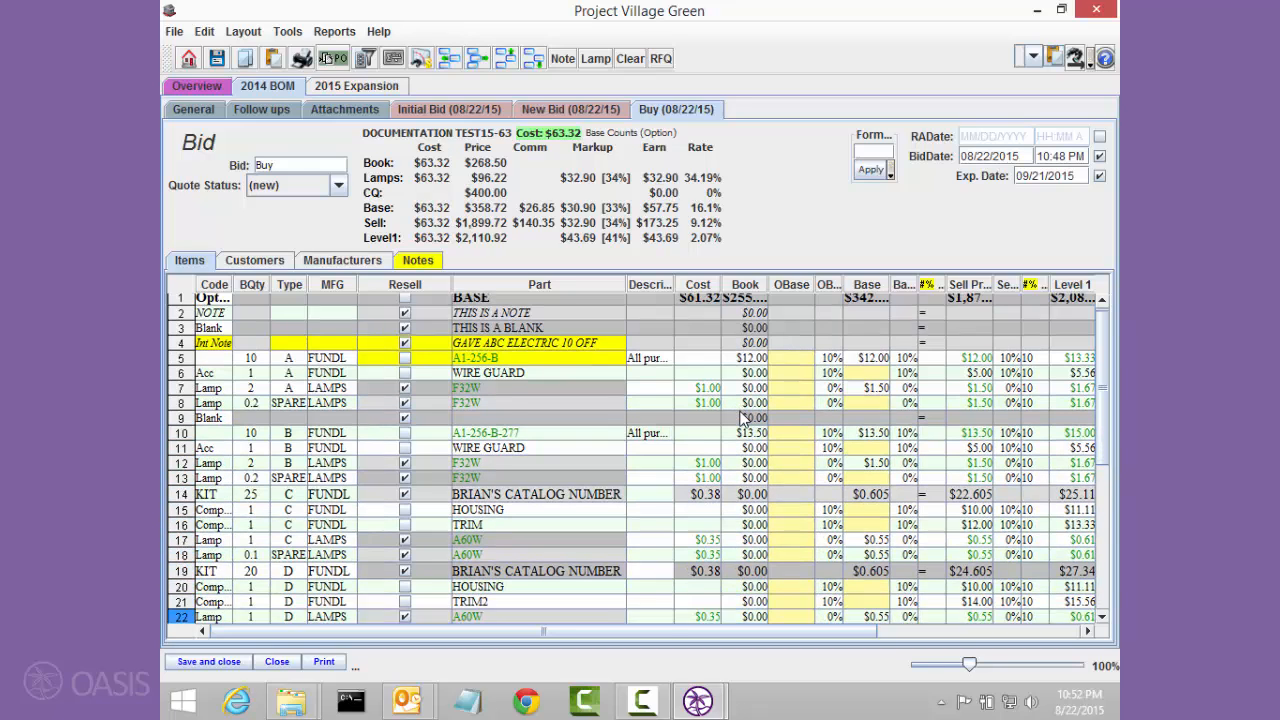
pyautogui.press('Down')
pyautogui.press('Down')
pyautogui.press('Down')
pyautogui.press('Down')
pyautogui.press('Down')
pyautogui.press('Down')
pyautogui.press('Down')
pyautogui.press('Down')
pyautogui.press('Down')
pyautogui.press('Down')
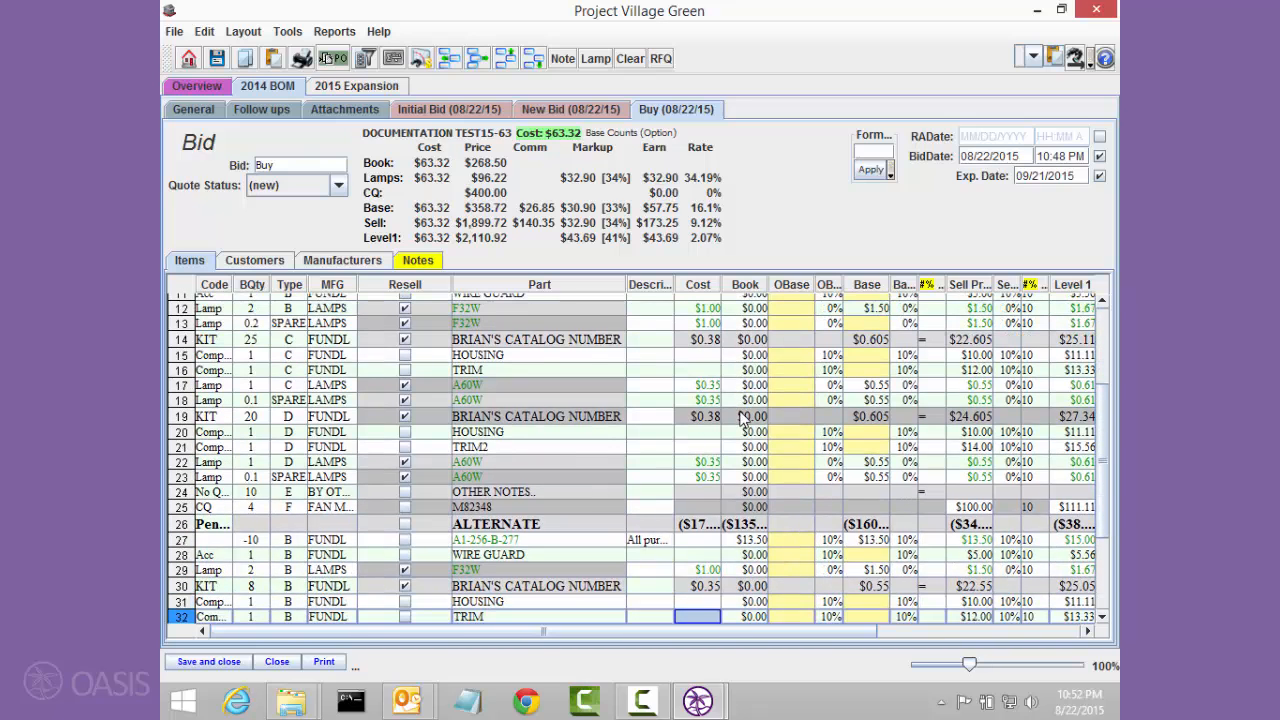
pyautogui.press('Down')
pyautogui.press('Down')
pyautogui.press('Down')
pyautogui.press('Down')
pyautogui.press('Down')
pyautogui.press('Down')
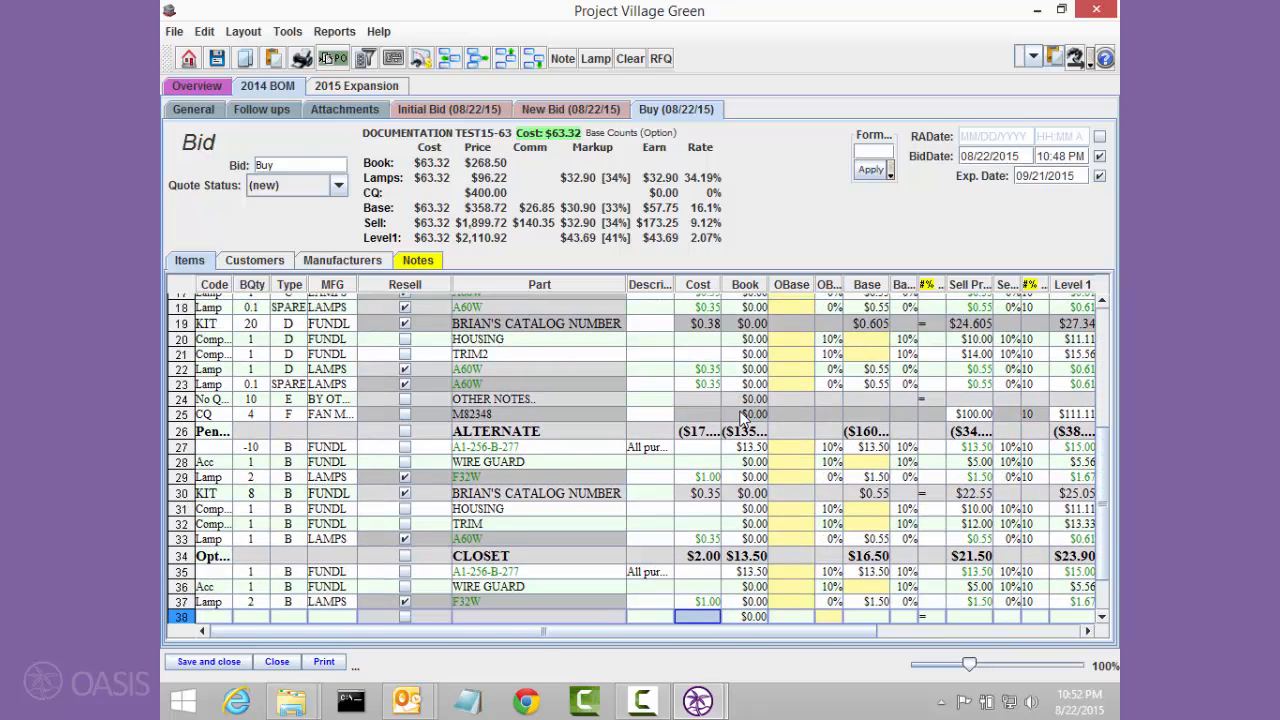
pyautogui.press('Down')
pyautogui.press('Down')
pyautogui.press('Up')
pyautogui.press('Up')
pyautogui.press('Up')
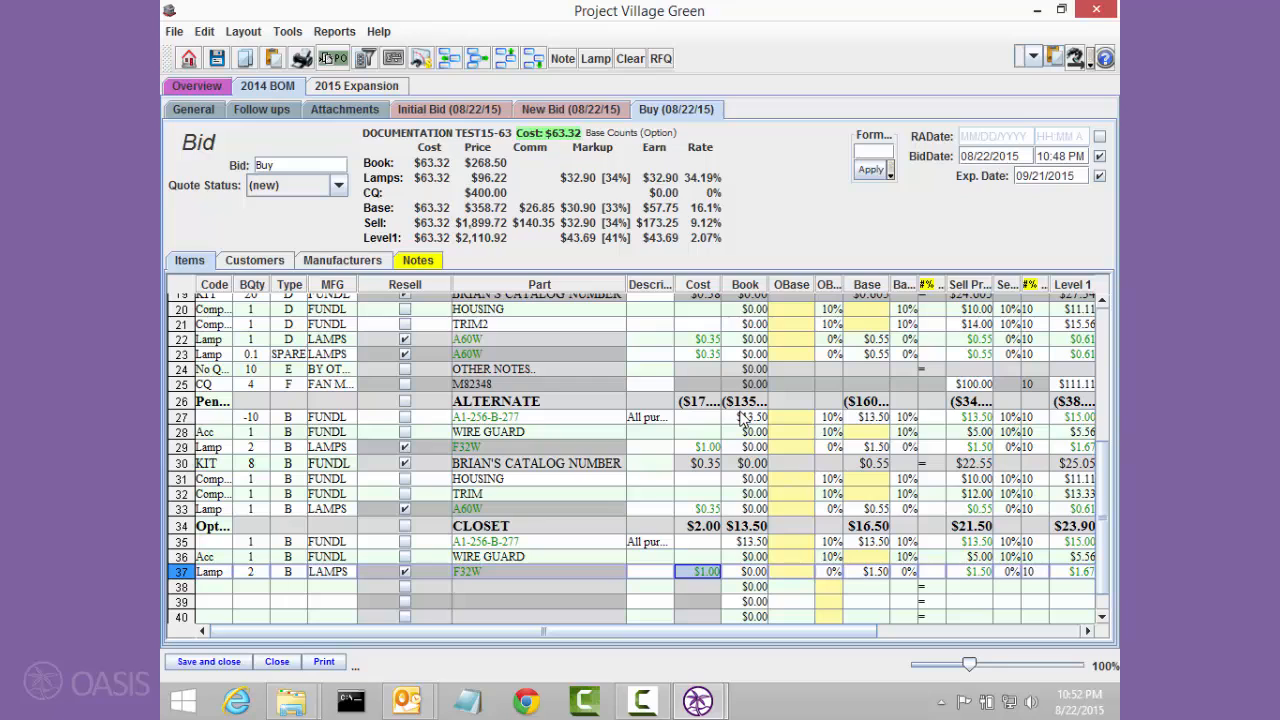
# - Review the OBase column from the CLOSET lamp line up through the type A lines under BASE
pyautogui.press('Right')
pyautogui.press('Right')
pyautogui.press('Up')
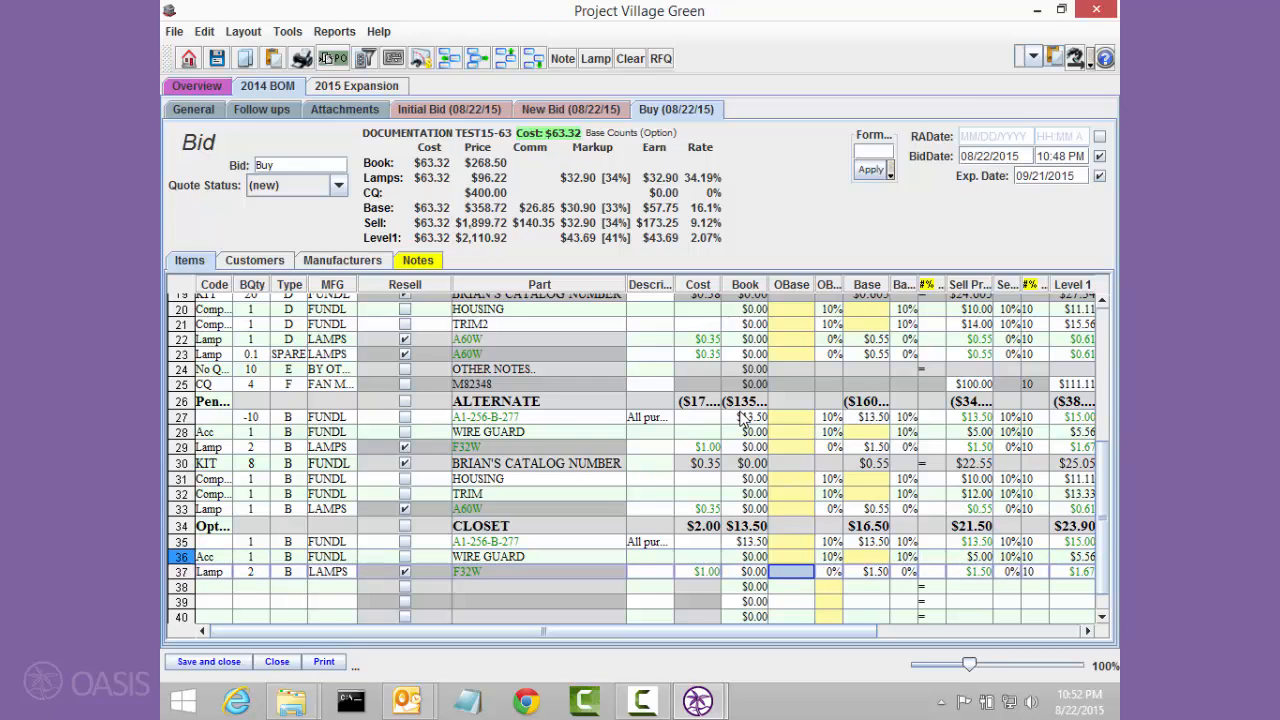
pyautogui.press('Up')
pyautogui.press('Up')
pyautogui.press('Up')
pyautogui.press('Up')
pyautogui.press('Up')
pyautogui.press('Up')
pyautogui.press('Up')
pyautogui.press('Up')
pyautogui.press('Up')
pyautogui.press('Up')
pyautogui.press('Up')
pyautogui.press('Up')
pyautogui.press('Up')
pyautogui.press('Up')
pyautogui.press('Up')
pyautogui.press('Up')
pyautogui.press('Up')
pyautogui.press('Up')
pyautogui.press('Up')
pyautogui.press('Up')
pyautogui.press('Up')
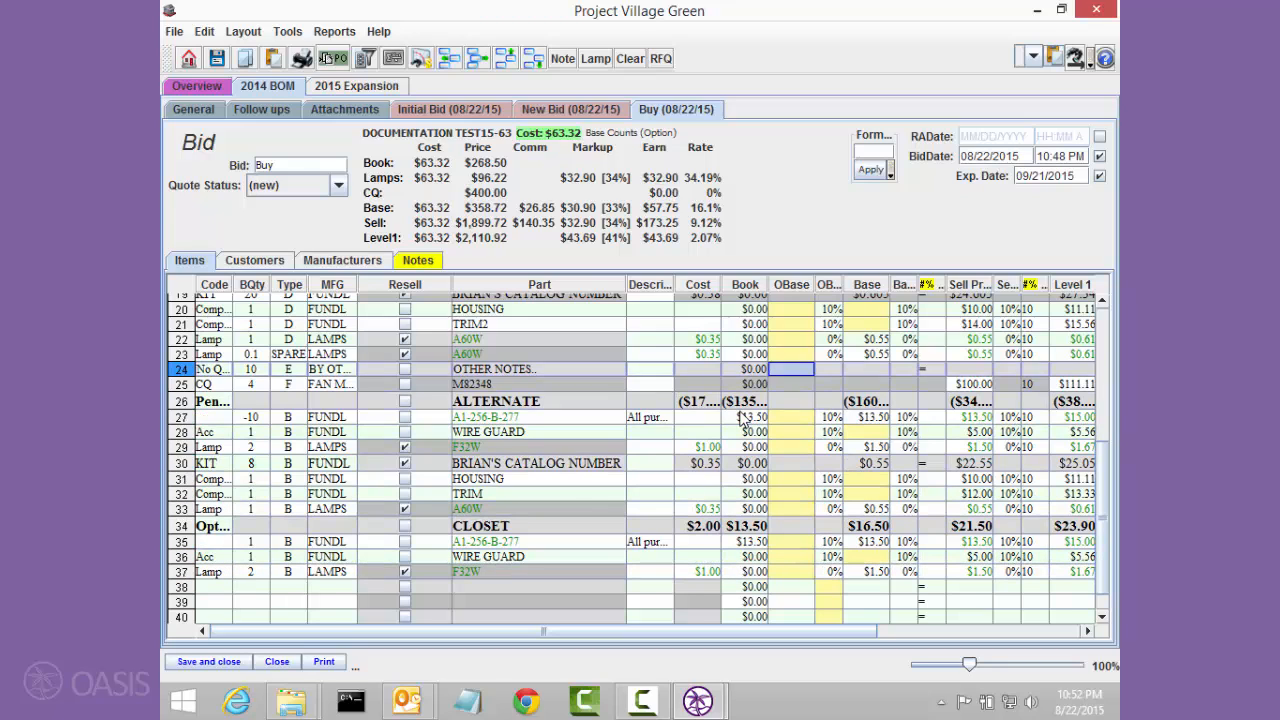
pyautogui.press('Up')
pyautogui.press('Up')
pyautogui.press('Up')
pyautogui.press('Up')
pyautogui.press('Up')
pyautogui.press('Up')
pyautogui.press('Up')
pyautogui.press('Up')
pyautogui.press('Up')
pyautogui.press('Up')
pyautogui.press('Up')
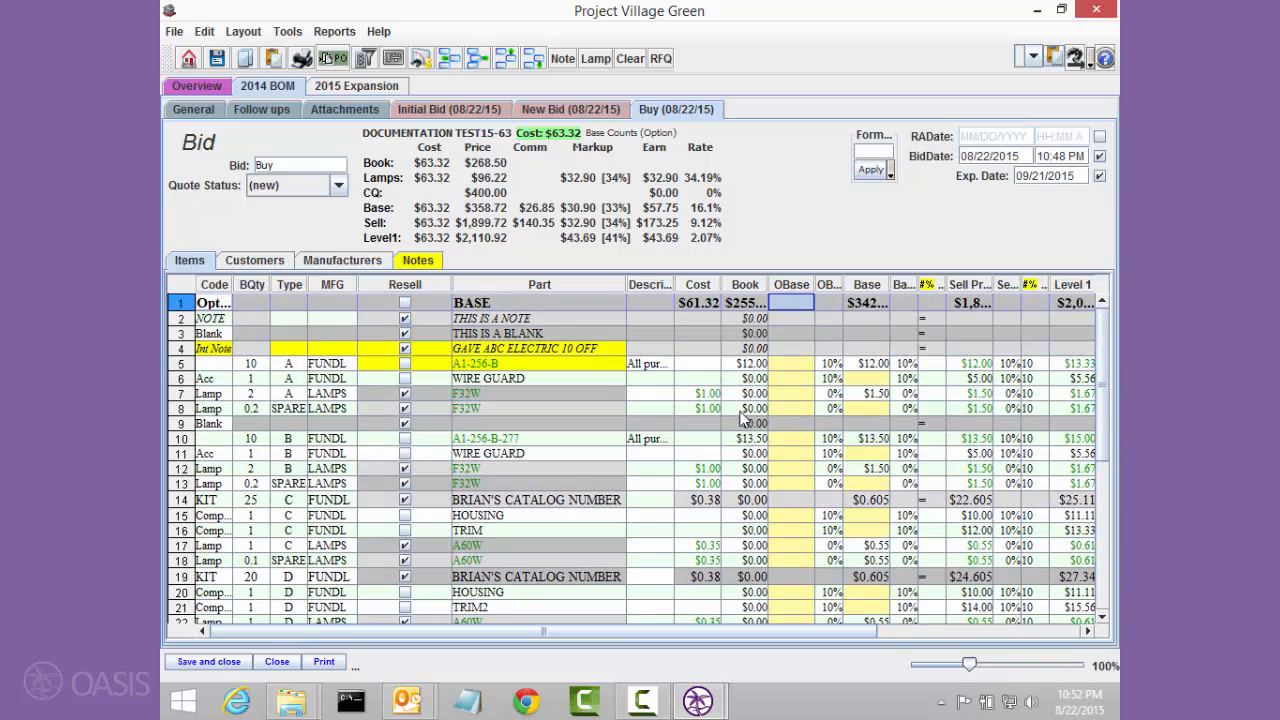
pyautogui.press('Down')
pyautogui.press('Down')
pyautogui.press('Down')
pyautogui.press('Down')
pyautogui.press('Down')
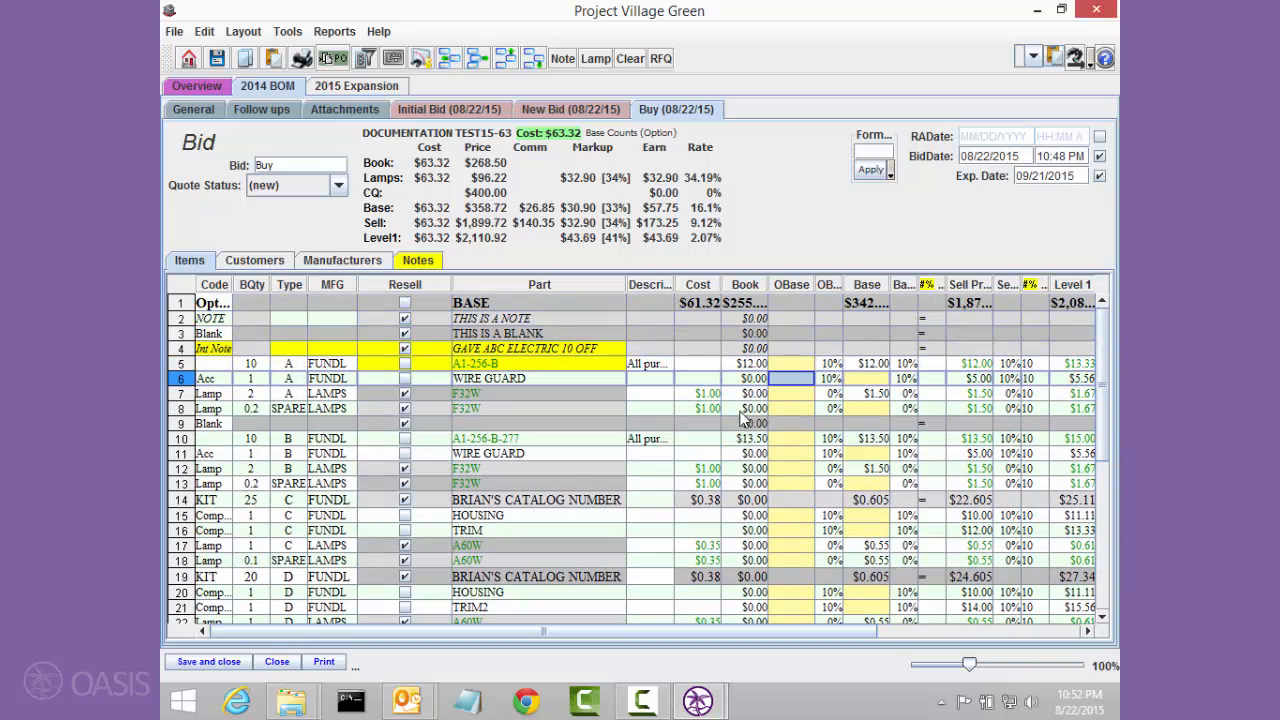
pyautogui.press('Up')
pyautogui.press('Up')
pyautogui.press('Down')
pyautogui.press('Down')
pyautogui.press('Down')
pyautogui.press('Down')
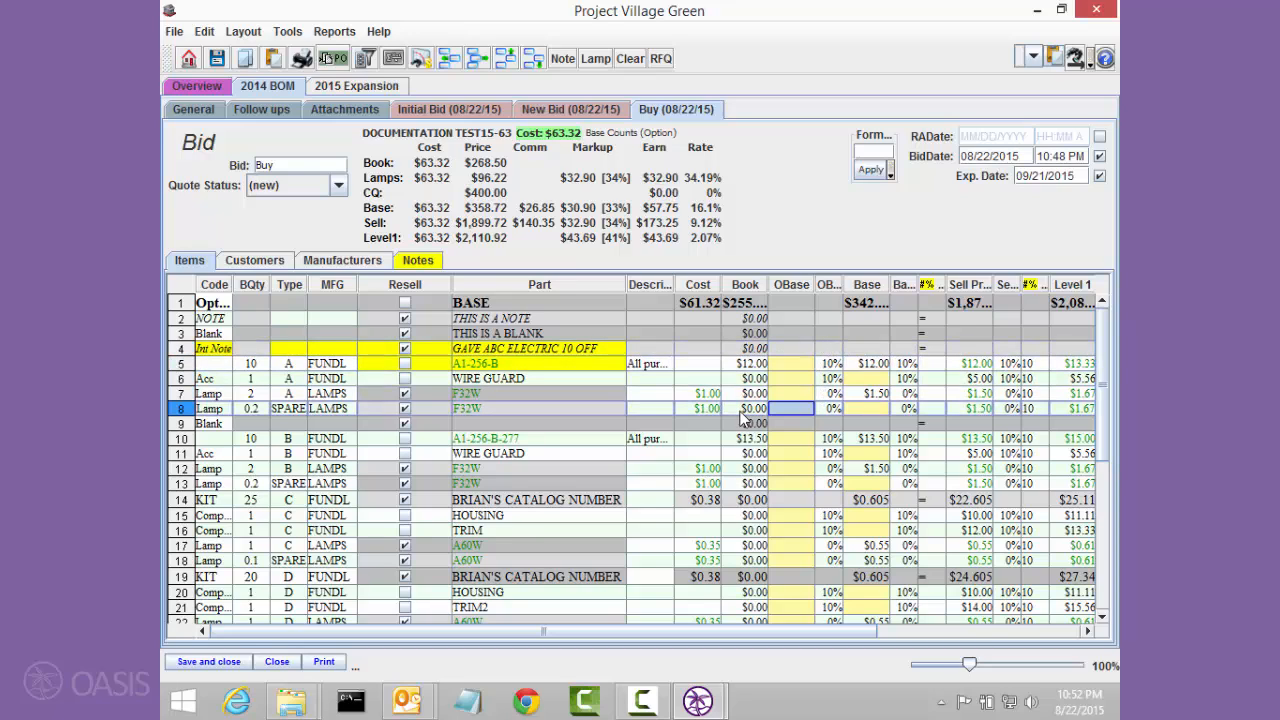
pyautogui.press('Up')
pyautogui.press('Up')
pyautogui.press('Up')
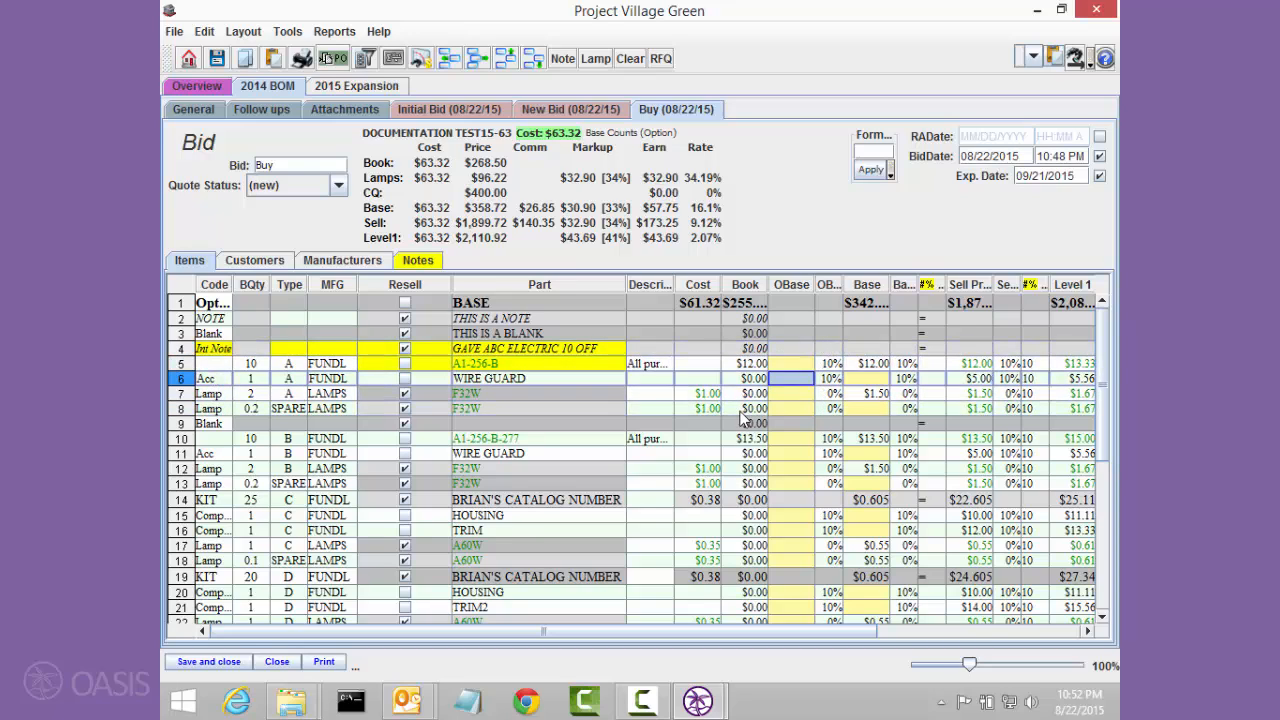
# - Examine the A1-256-B line under BASE across its pricing, commission, manufacturer quote, description and quantity columns
pyautogui.press('Right')
pyautogui.press('Right')
pyautogui.press('Right')
pyautogui.press('Right')
pyautogui.press('Right')
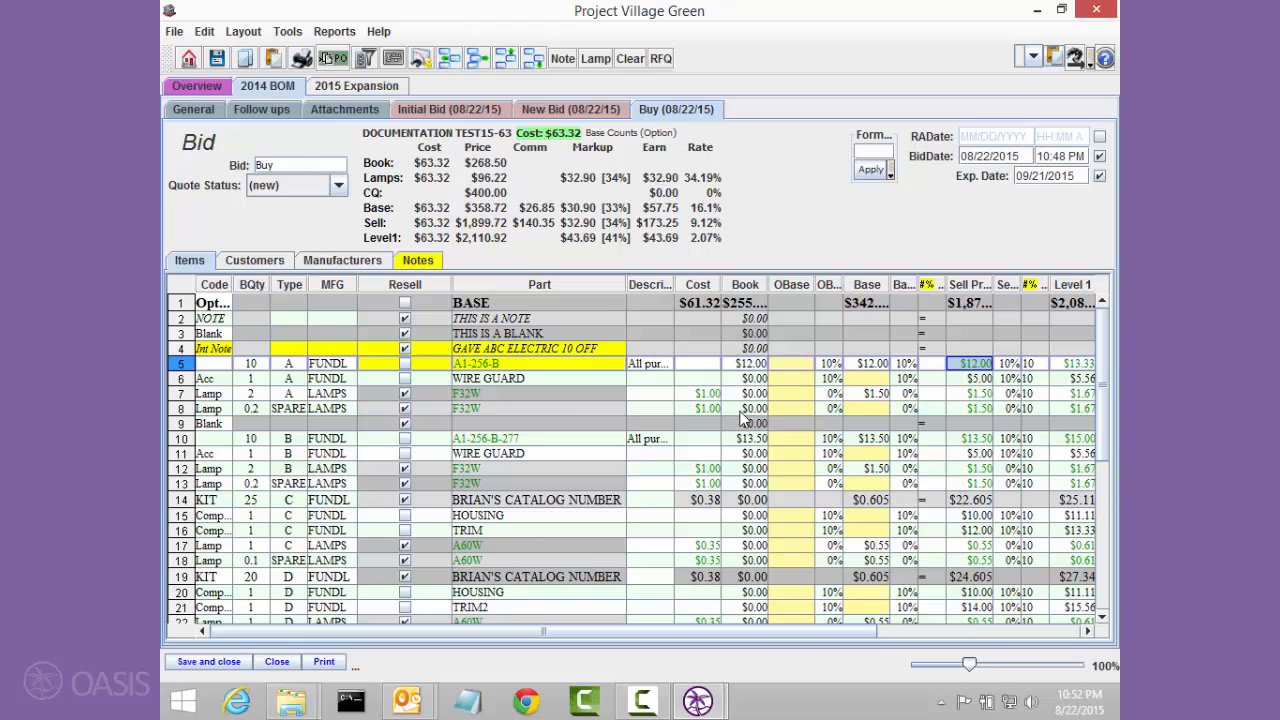
pyautogui.press('Right')
pyautogui.press('Right')
pyautogui.press('Right')
pyautogui.press('Right')
pyautogui.press('Right')
pyautogui.press('Right')
pyautogui.press('Right')
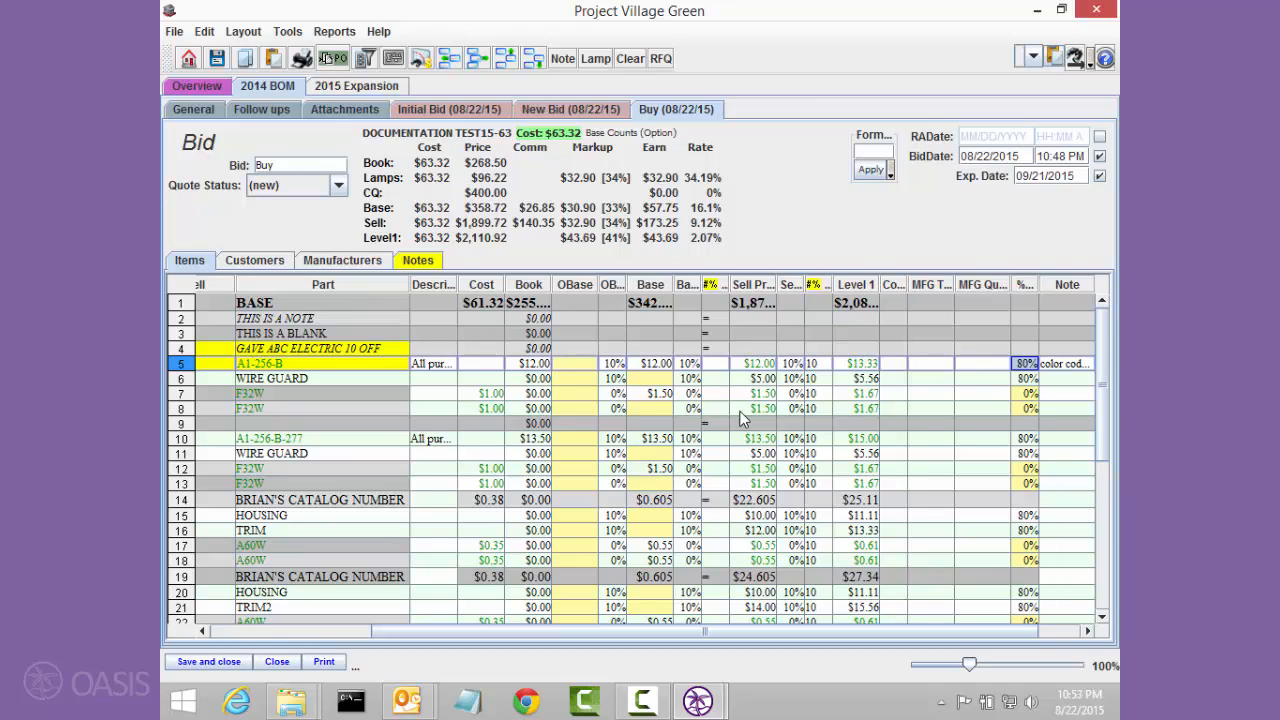
pyautogui.press('Left')
pyautogui.press('Left')
pyautogui.press('Left')
pyautogui.press('Left')
pyautogui.press('Left')
pyautogui.press('Left')
pyautogui.press('Left')
pyautogui.press('Left')
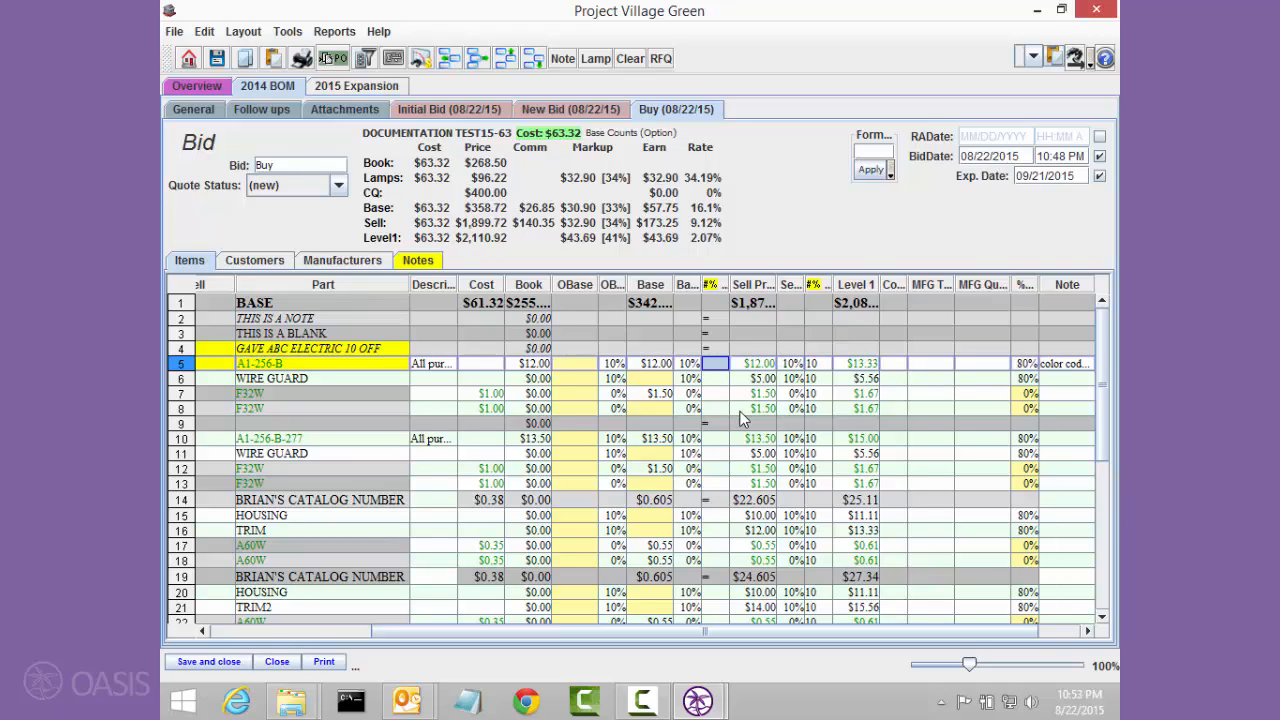
pyautogui.press('Left')
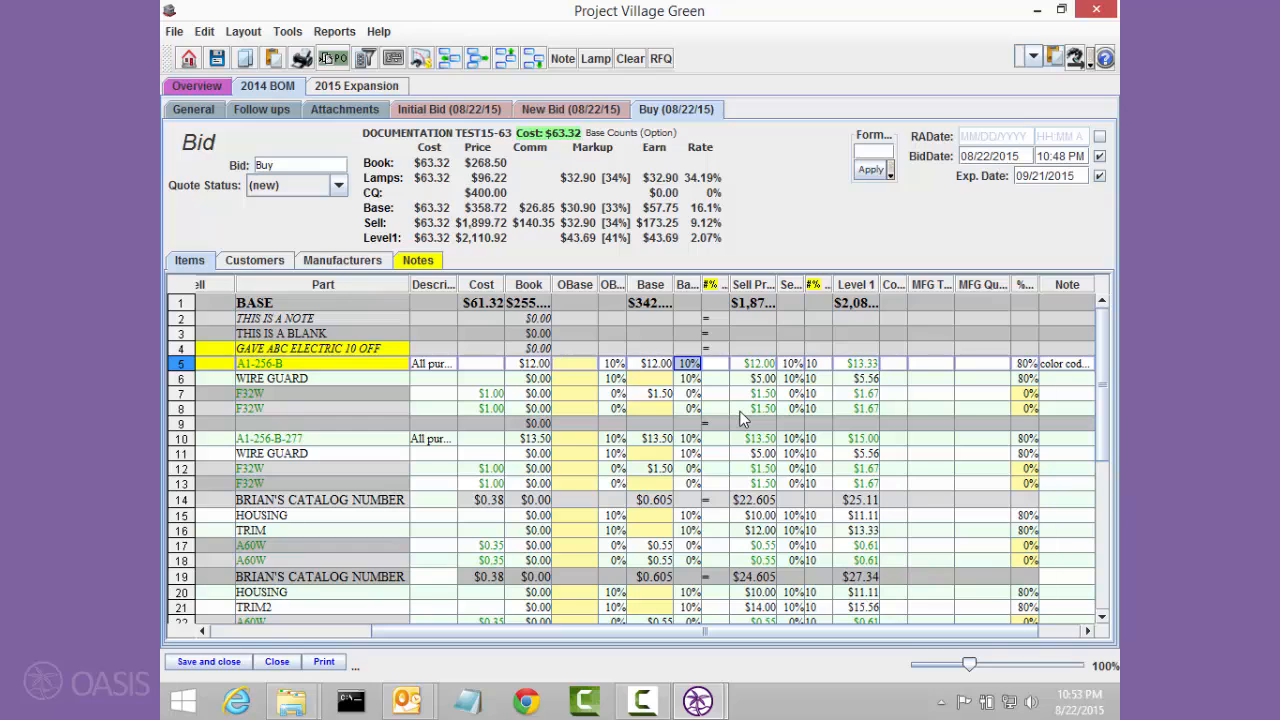
pyautogui.press('Left')
pyautogui.press('Left')
pyautogui.press('Left')
pyautogui.press('Left')
pyautogui.press('Left')
pyautogui.press('Left')
pyautogui.press('Left')
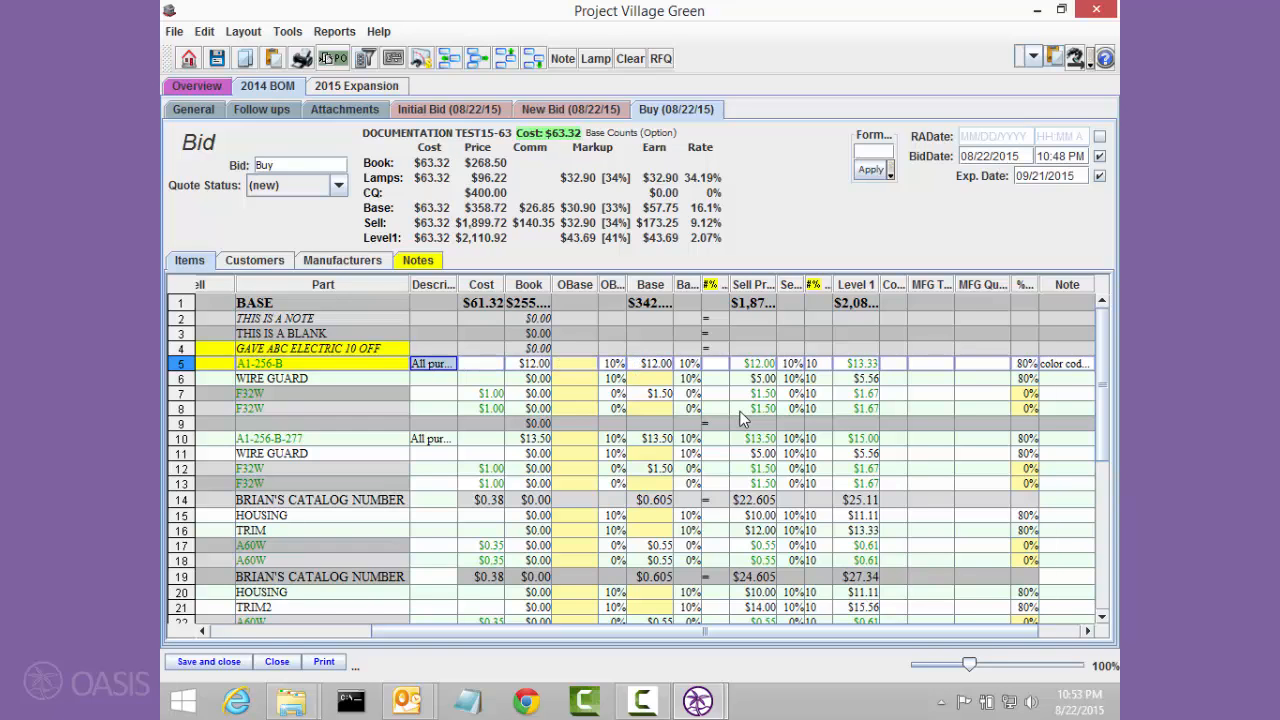
pyautogui.press('Left')
pyautogui.press('Left')
pyautogui.press('Left')
pyautogui.press('Left')
pyautogui.press('Left')
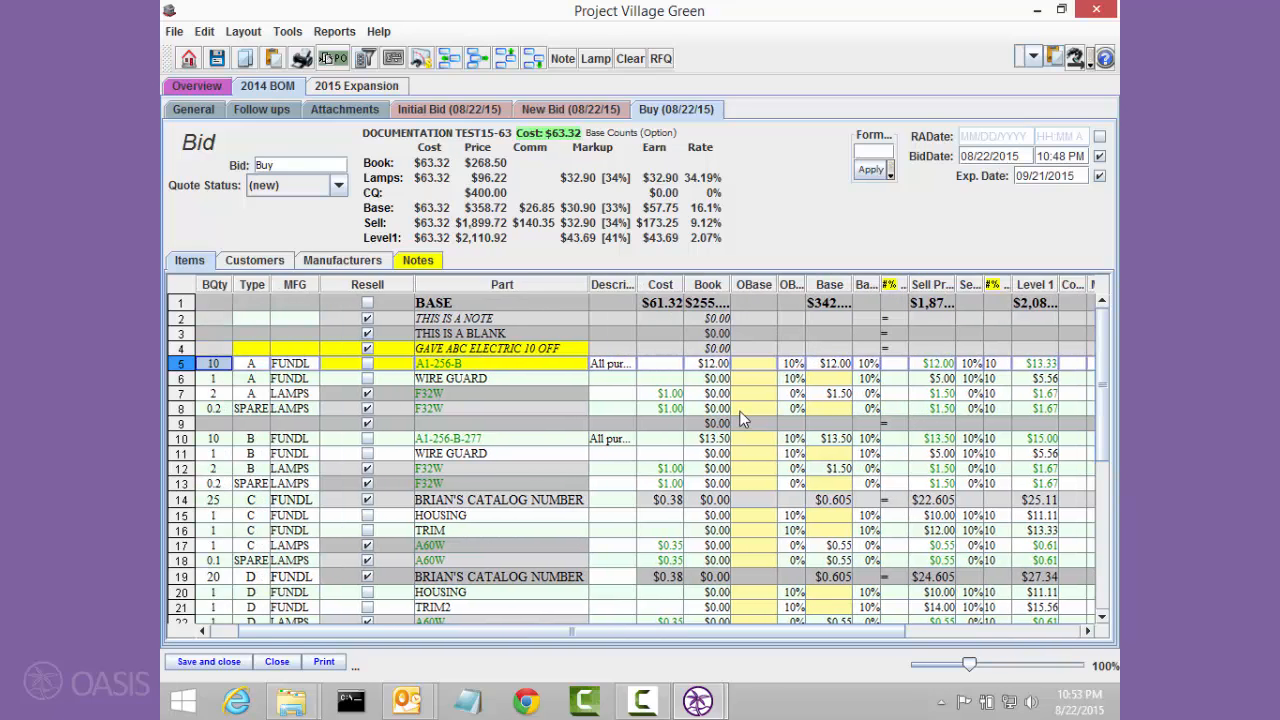
# - Set the Base price of the type A and type B spare F32W lamp lines to $1.50
pyautogui.press('Down')
pyautogui.press('Down')
pyautogui.press('Down')
pyautogui.press('Right')
pyautogui.press('Right')
pyautogui.press('Right')
pyautogui.press('Right')
pyautogui.press('Right')
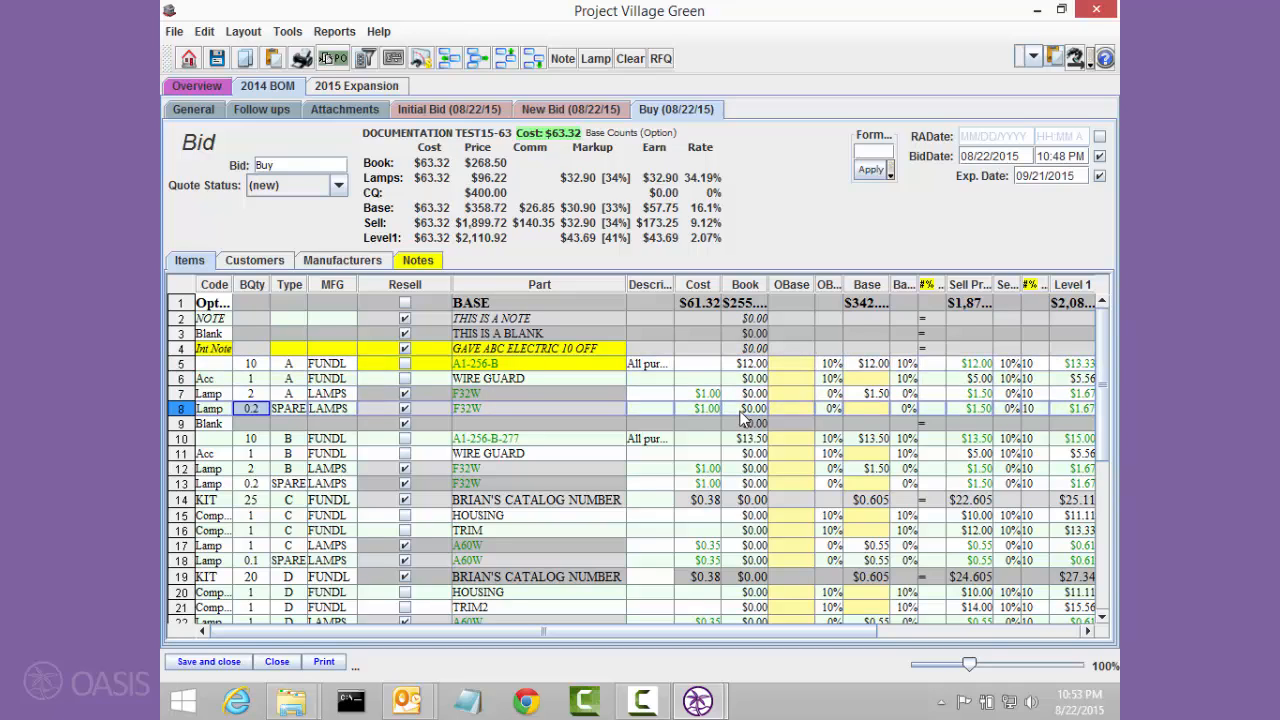
pyautogui.press('Right')
pyautogui.press('Right')
pyautogui.press('Right')
pyautogui.press('Right')
pyautogui.press('Right')
pyautogui.press('Right')
pyautogui.press('Up')
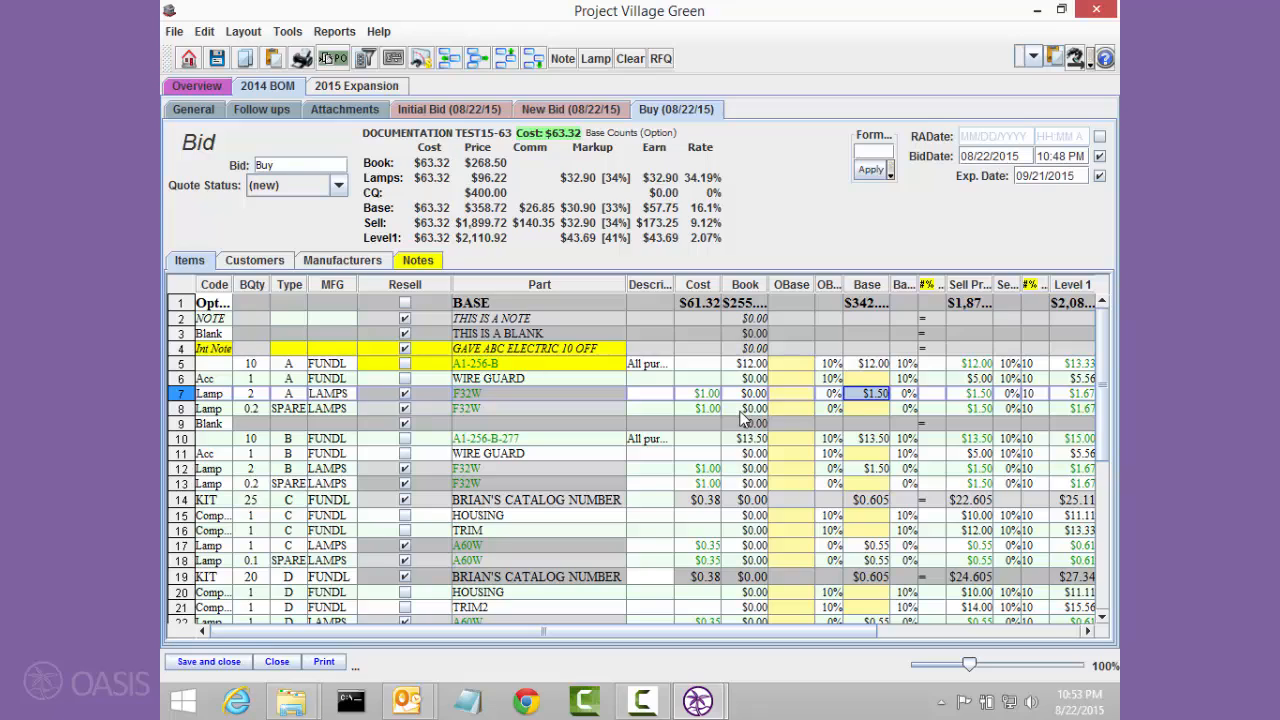
pyautogui.click(879, 408)
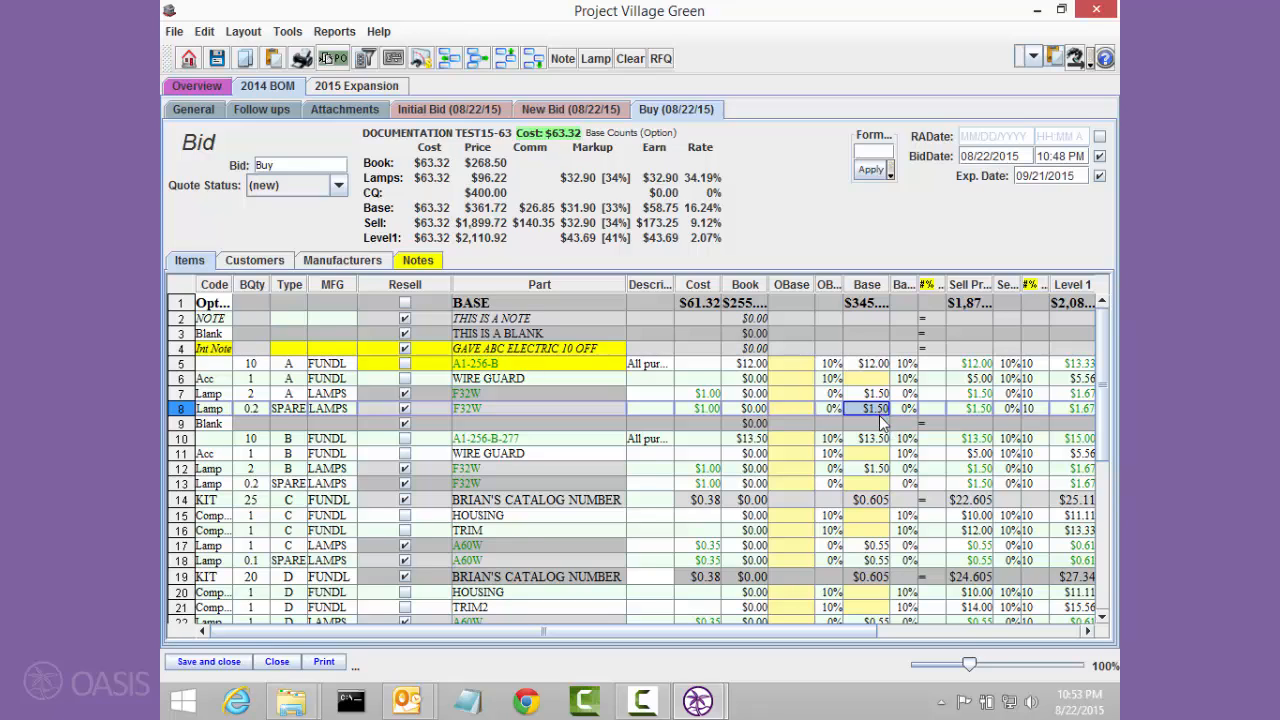
pyautogui.moveTo(880, 409); pyautogui.dragTo(876, 653)
pyautogui.click(882, 530)
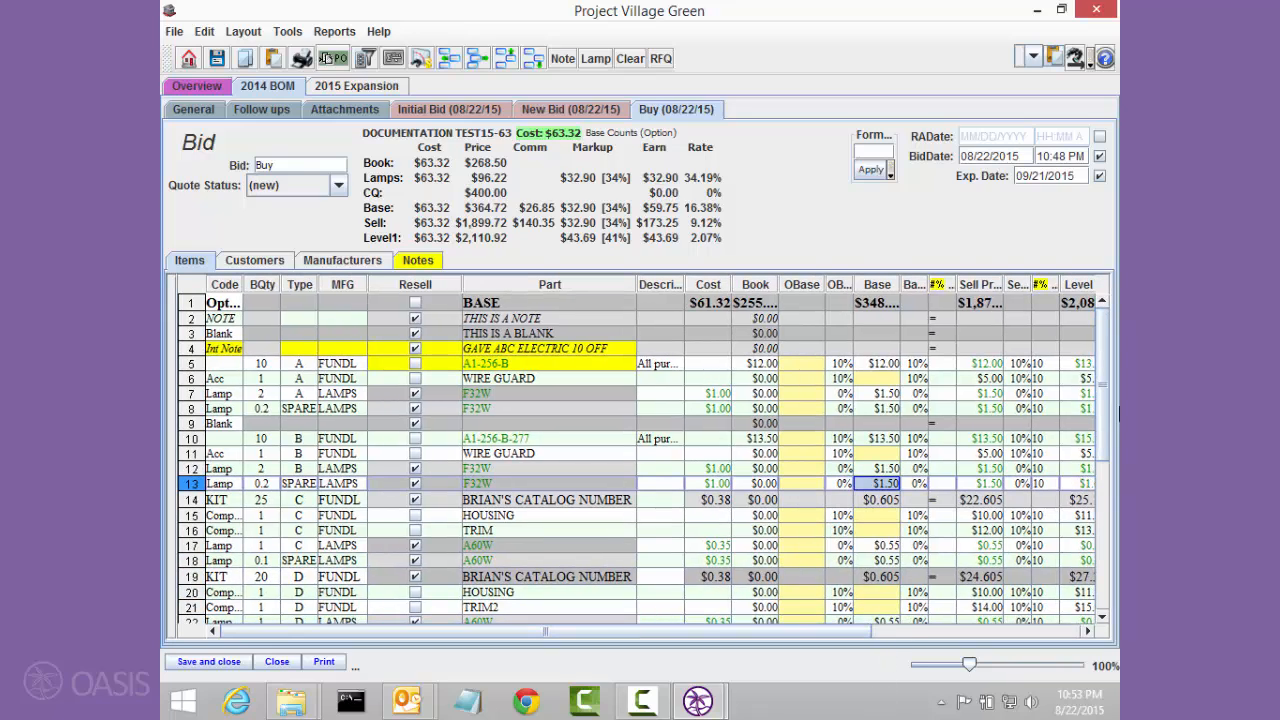
# - Check the Base prices through the end of the bid and the totals for each manufacturer
pyautogui.moveTo(1107, 400); pyautogui.dragTo(1105, 533)
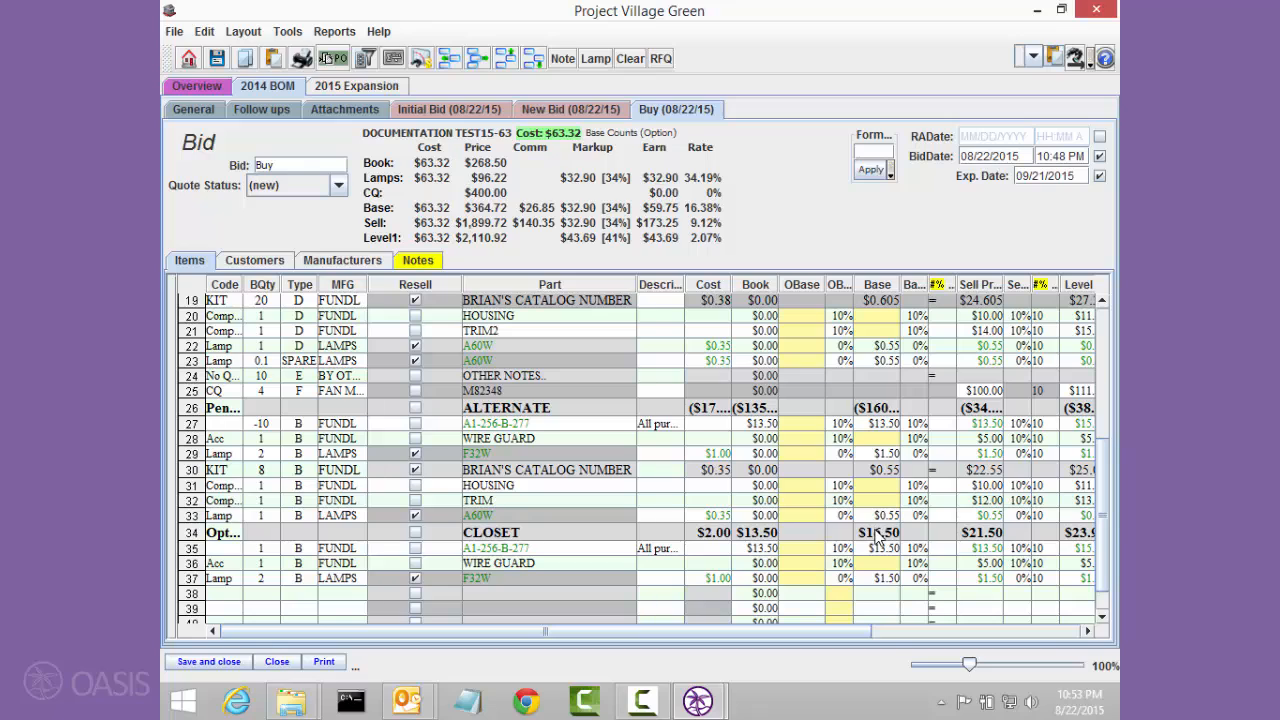
pyautogui.click(884, 566)
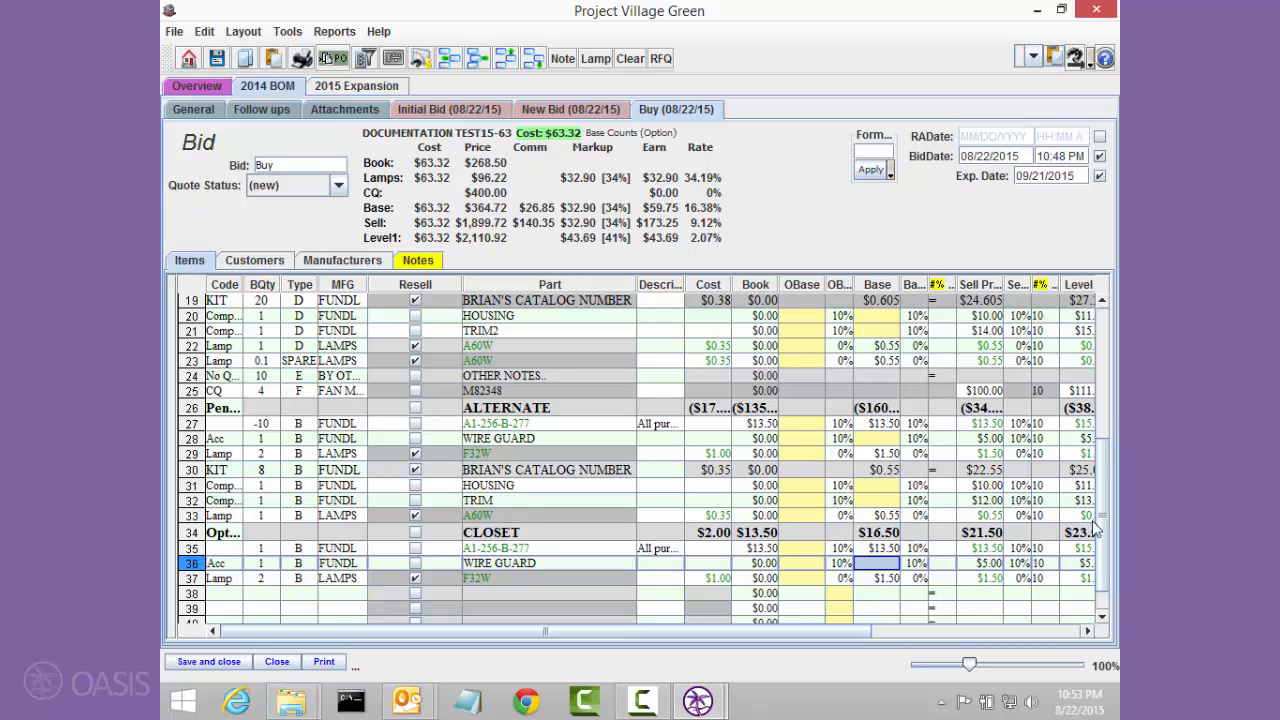
pyautogui.moveTo(1108, 550); pyautogui.dragTo(1118, 360)
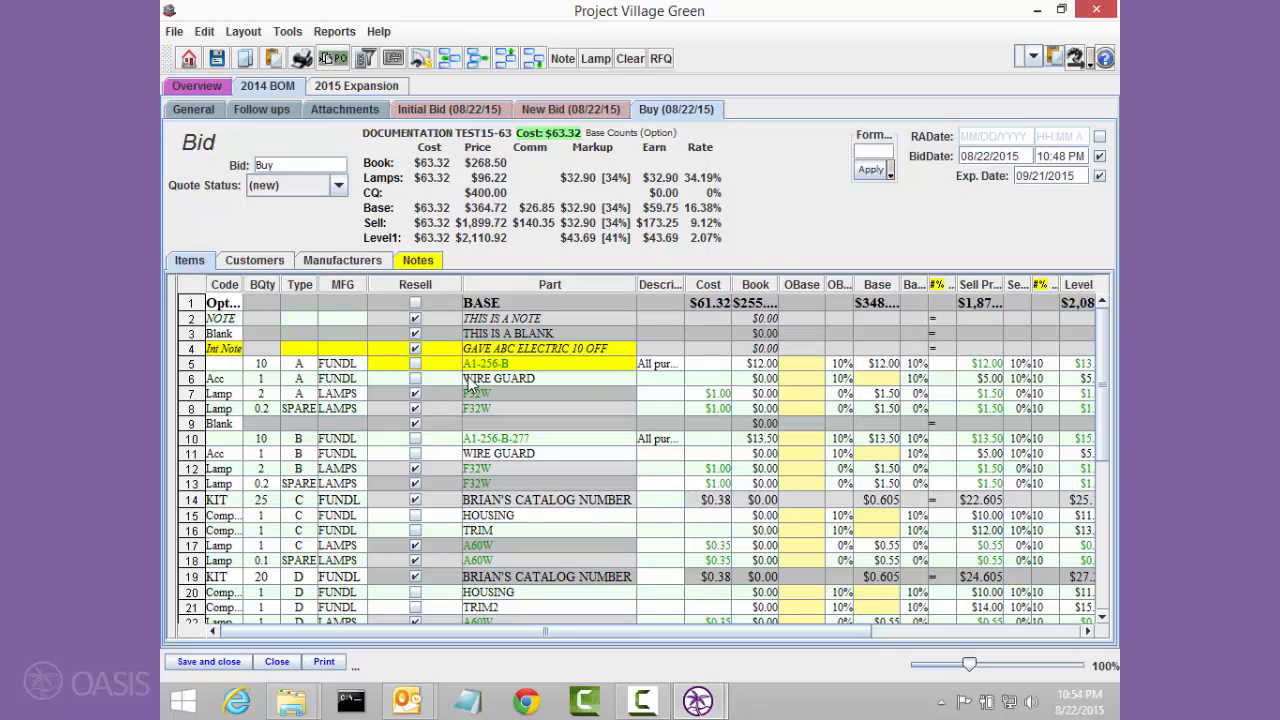
pyautogui.click(360, 262)
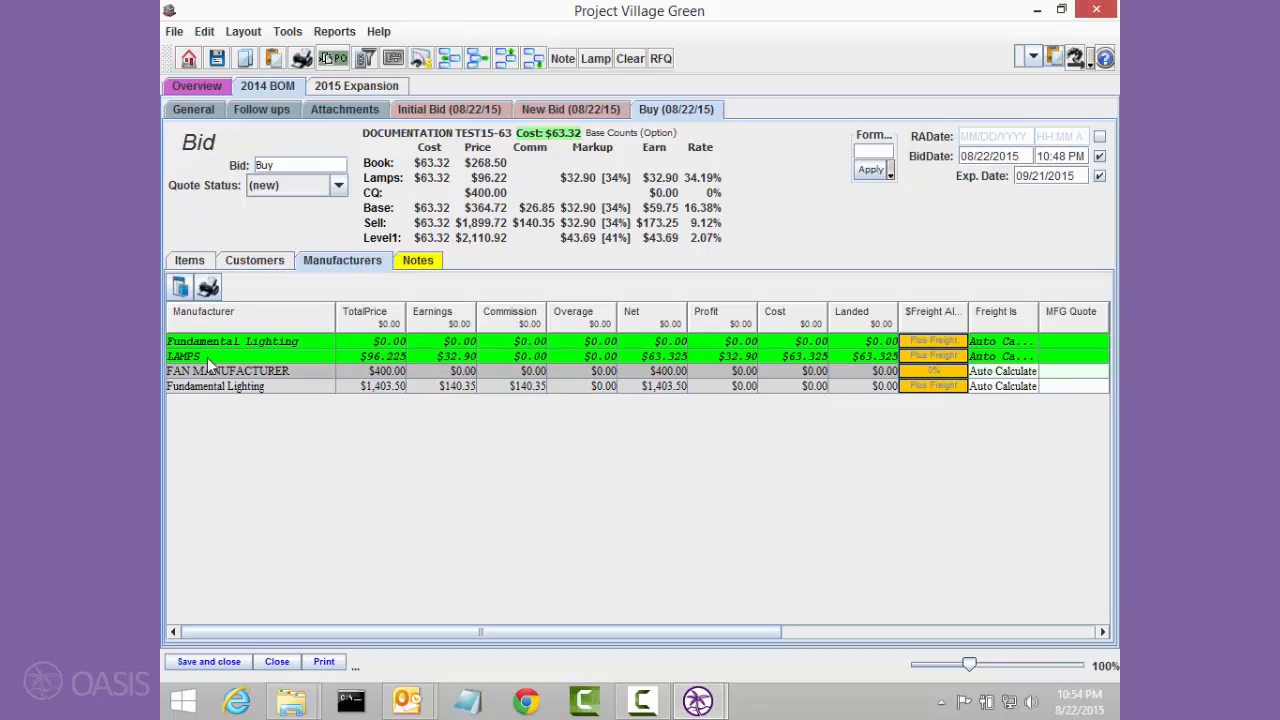
pyautogui.click(195, 262)
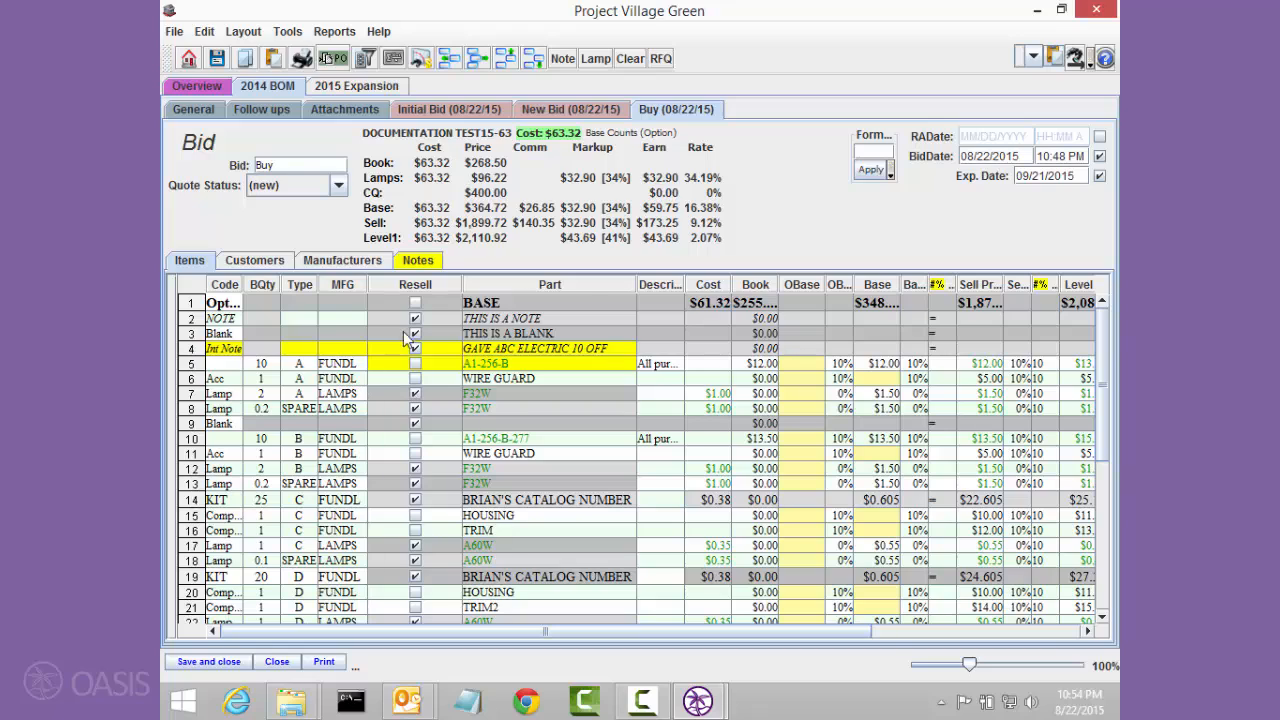
# - Delete the BASE and CLOSET option heading rows from the bid
pyautogui.click(516, 303)
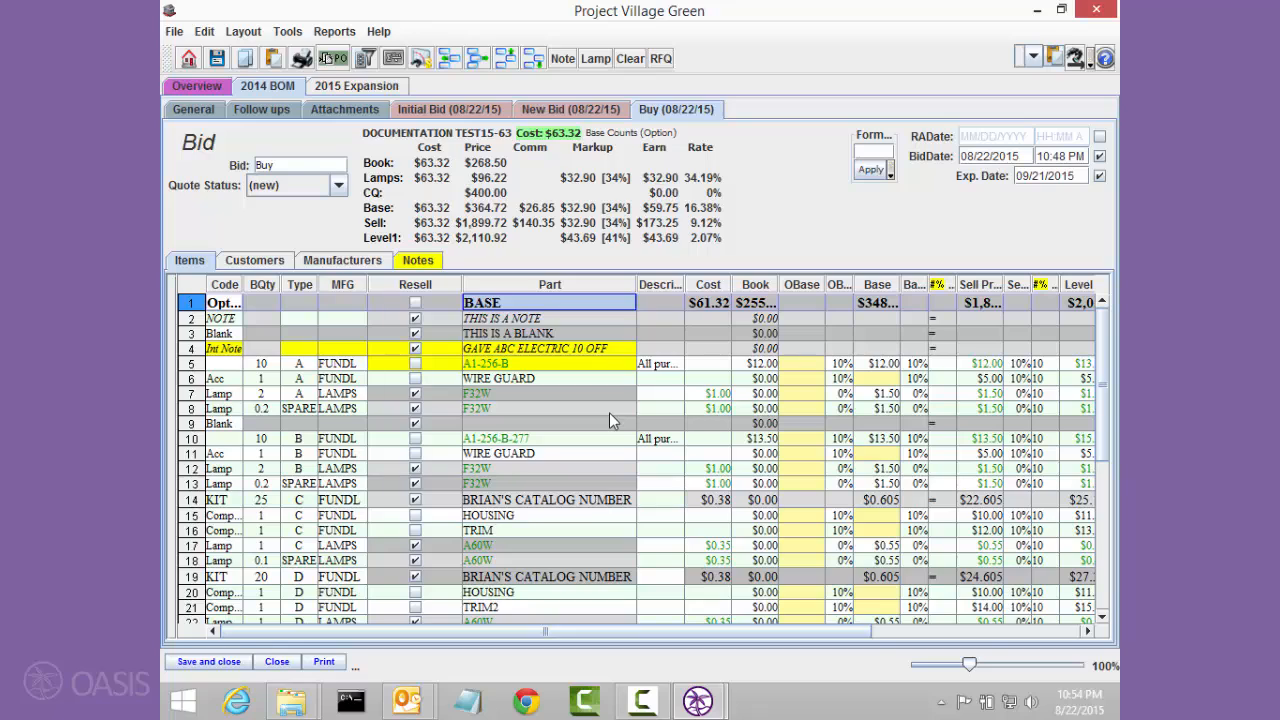
pyautogui.click(455, 63)
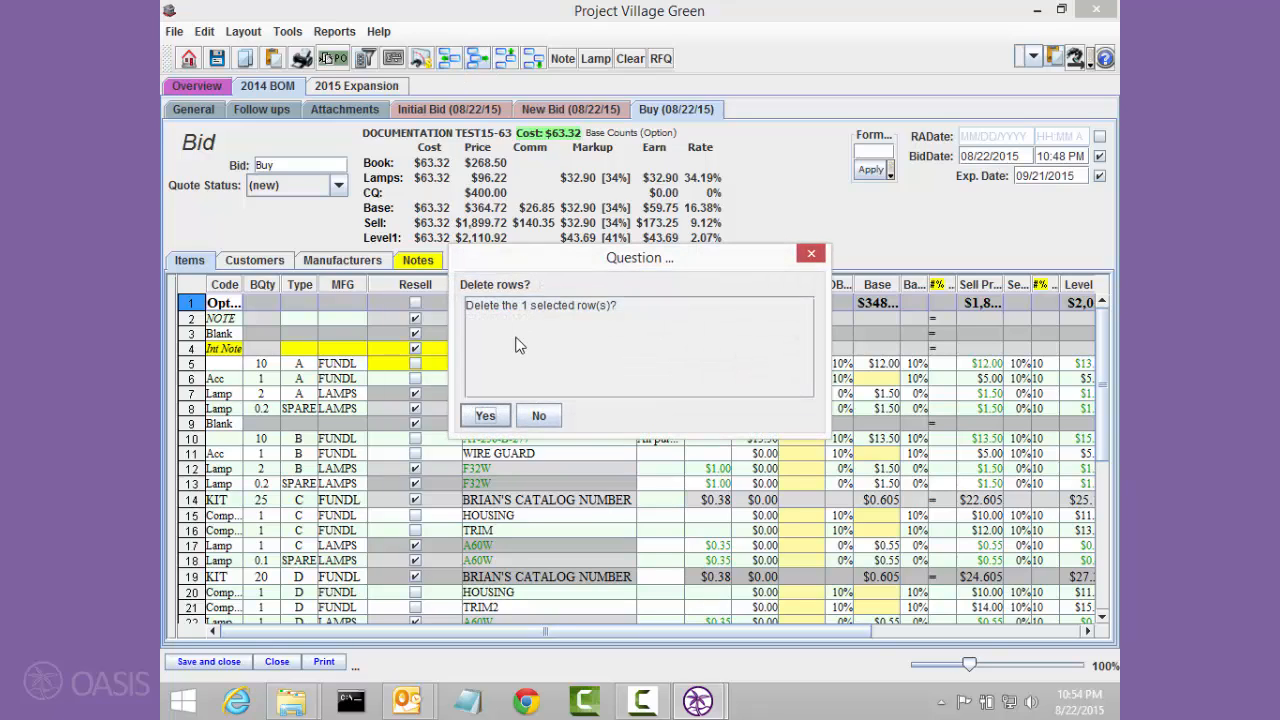
pyautogui.click(485, 416)
pyautogui.scroll(-6, 490, 420)
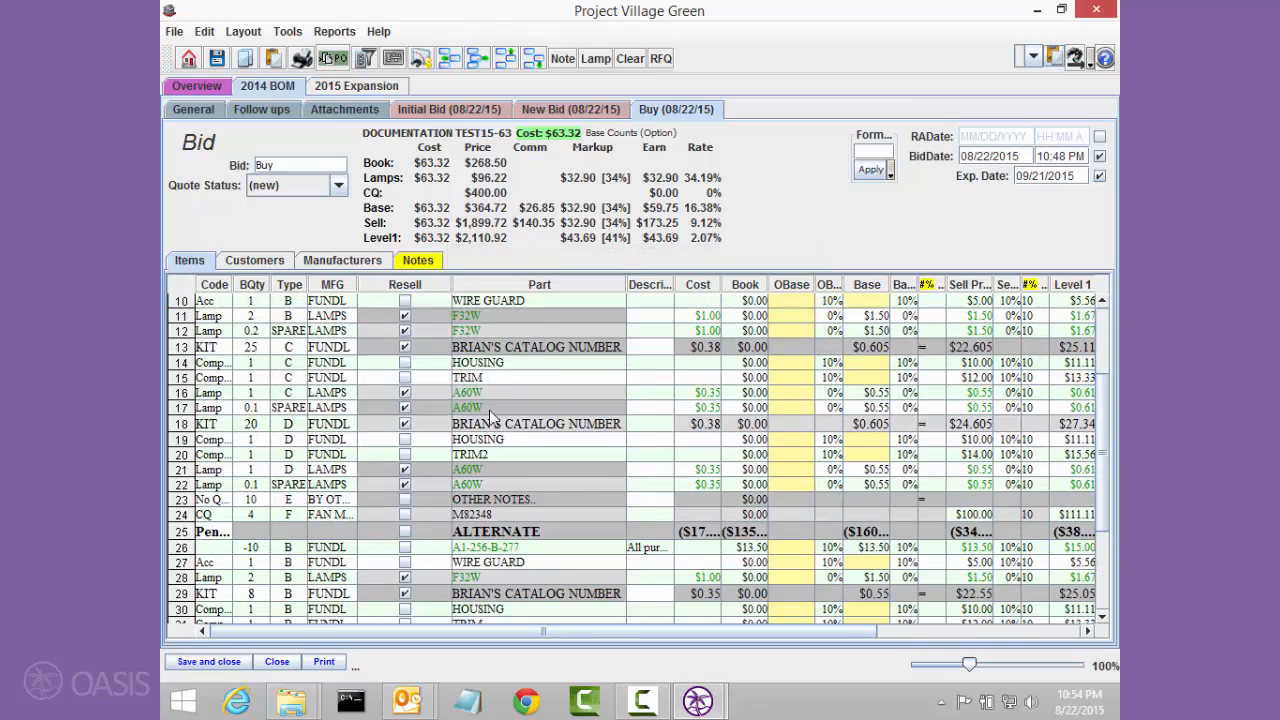
pyautogui.scroll(-1, 490, 418)
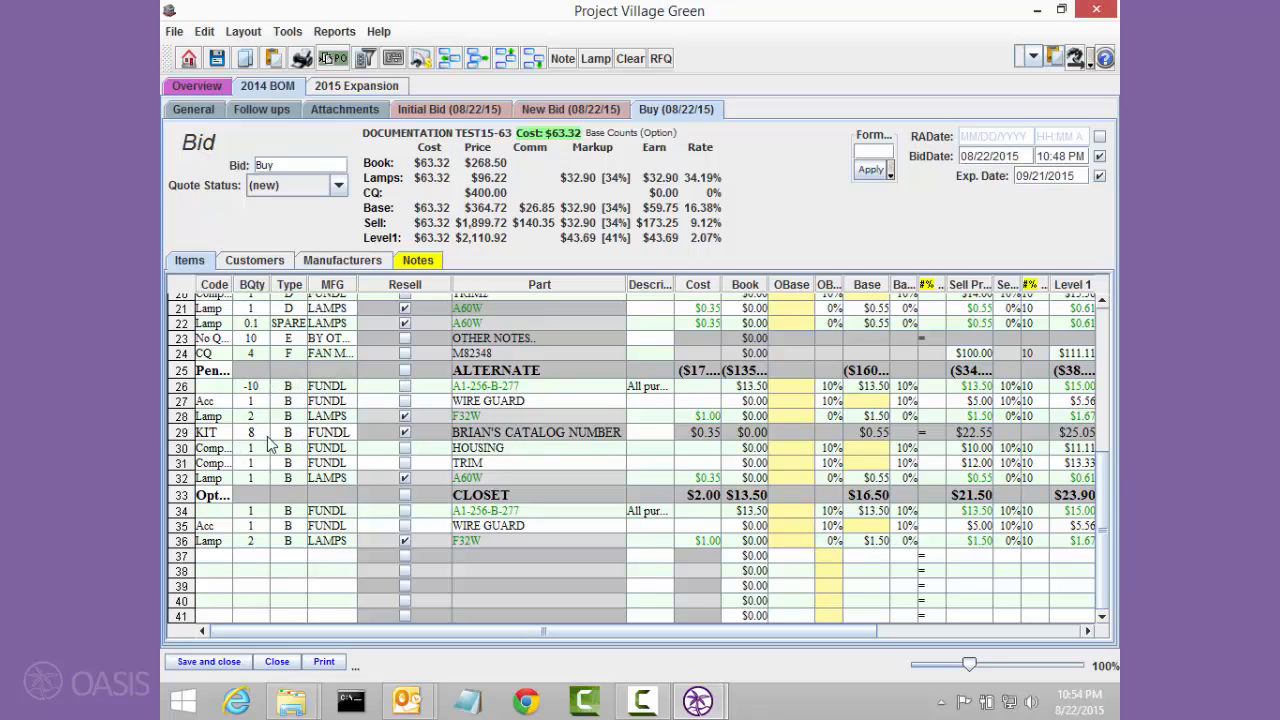
pyautogui.click(515, 501)
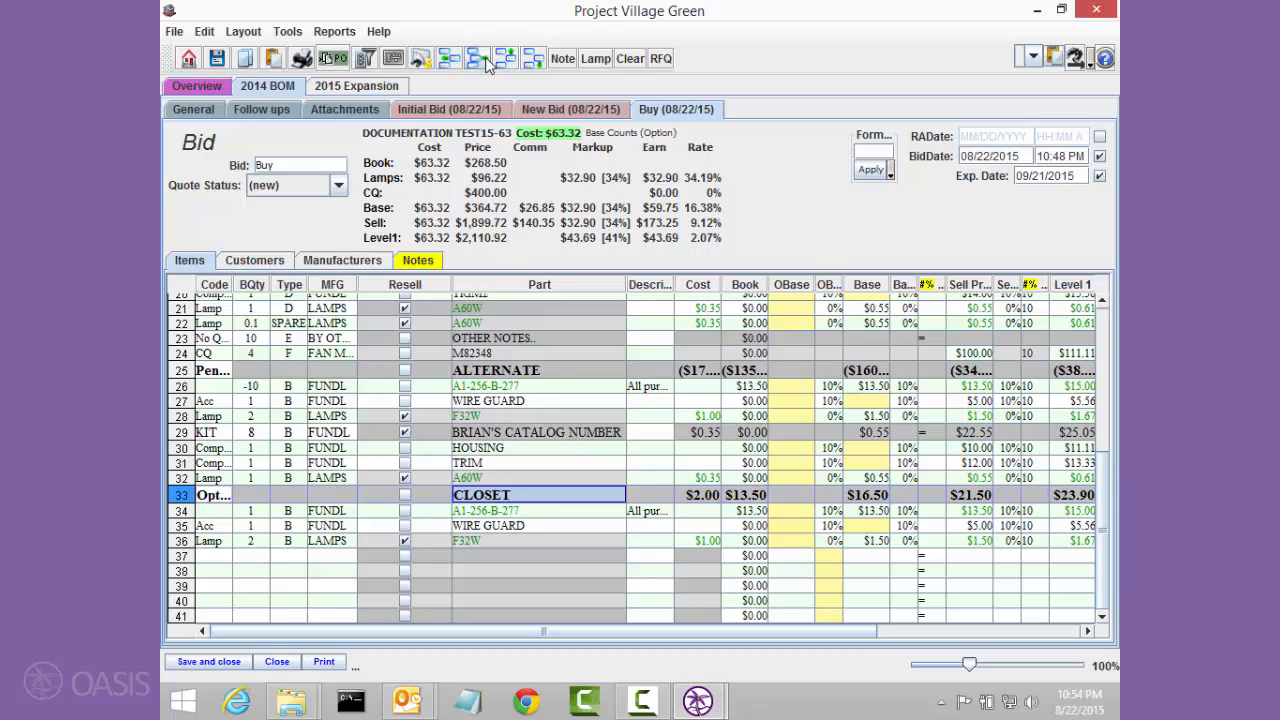
pyautogui.click(479, 59)
pyautogui.click(490, 413)
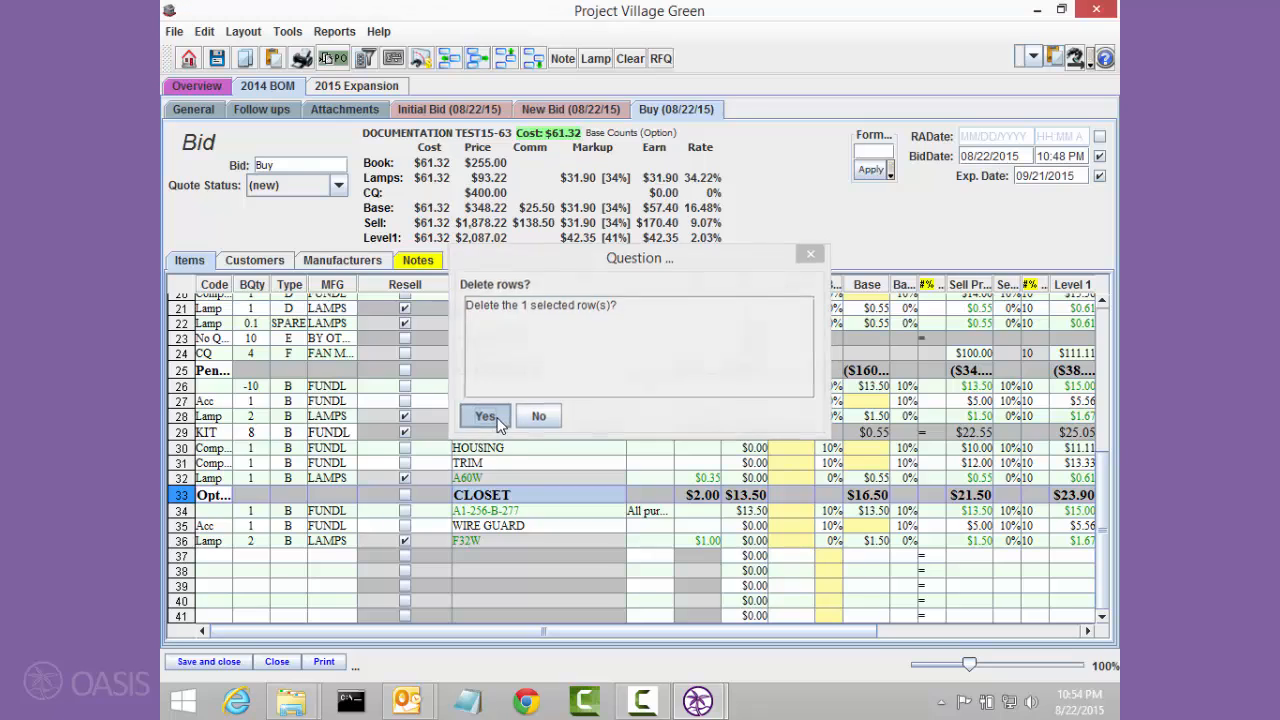
# - Delete the ALTERNATE heading row from the bid
pyautogui.click(500, 391)
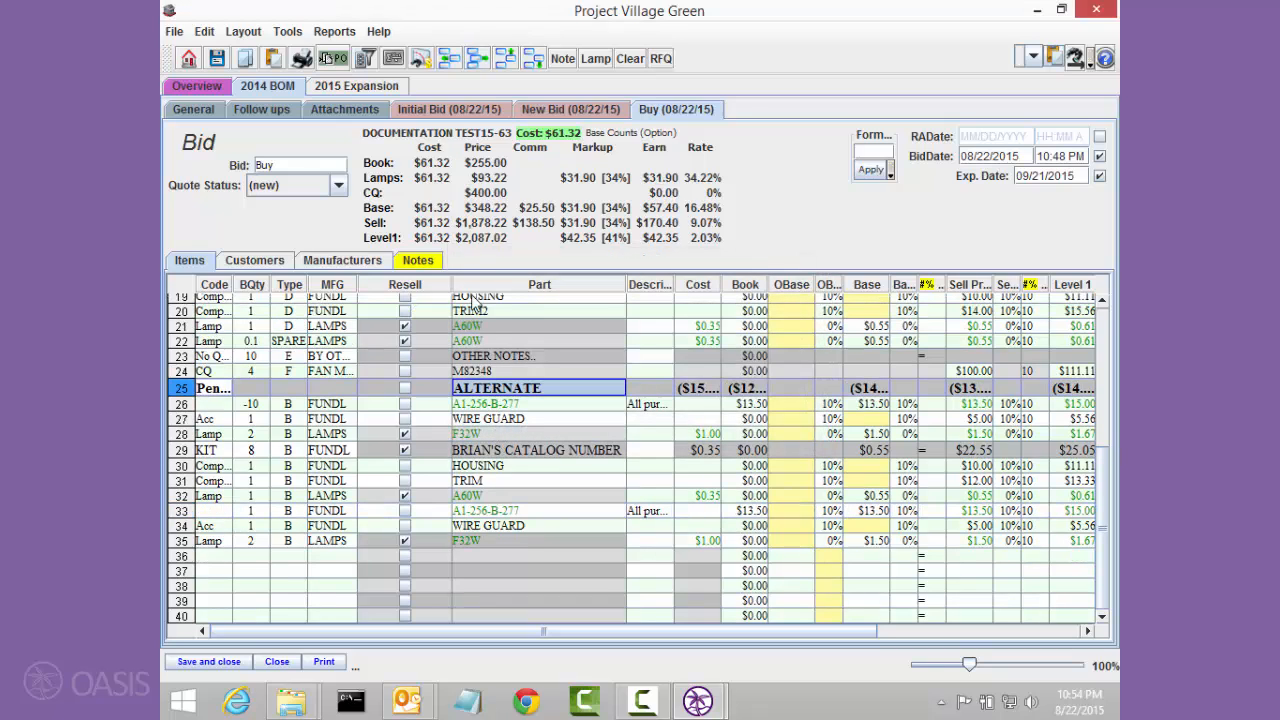
pyautogui.click(475, 59)
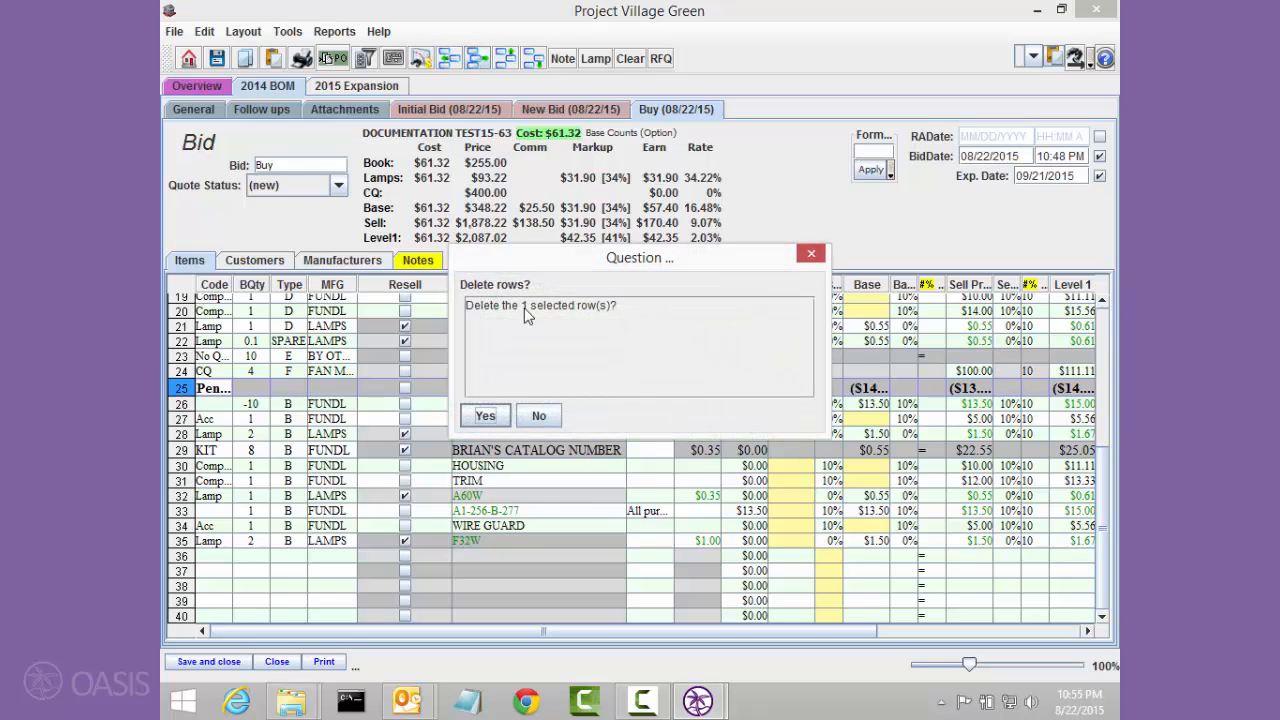
pyautogui.click(485, 416)
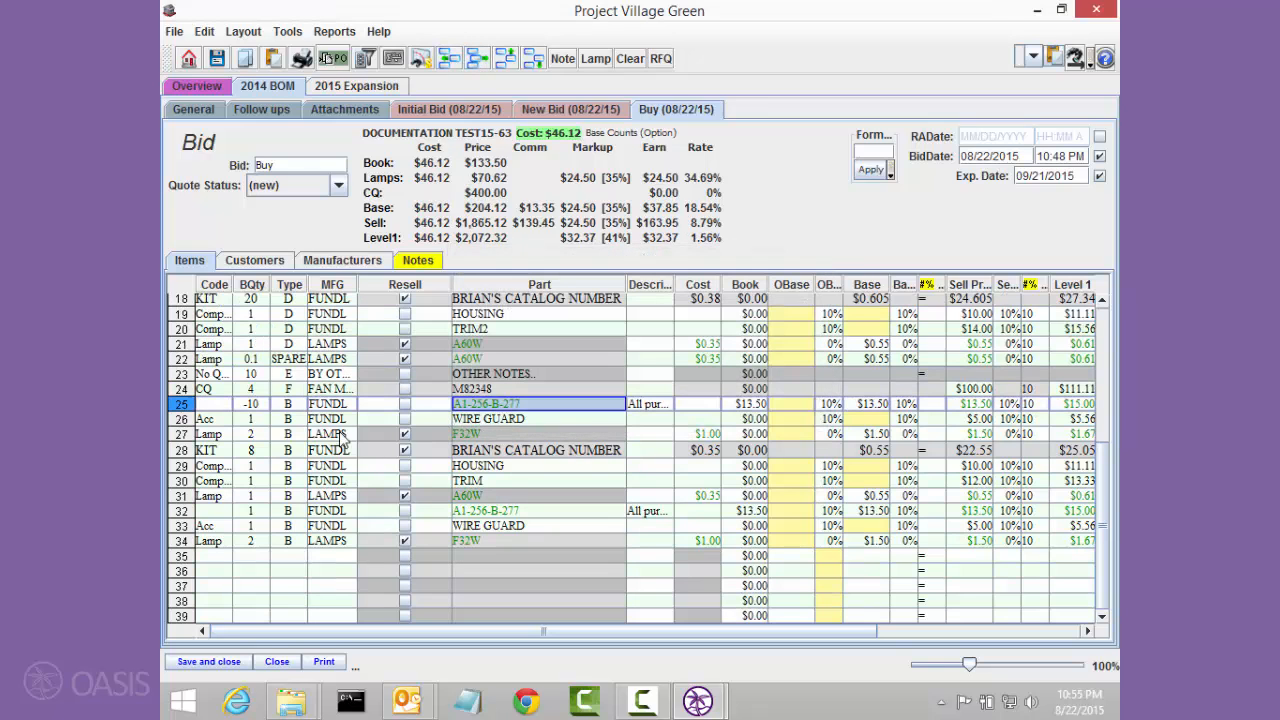
# - Delete the -10 quantity type B A1-256-B-277 deduct line together with its wire guard and F32W lamp lines
pyautogui.click(296, 406)
pyautogui.click(289, 434)
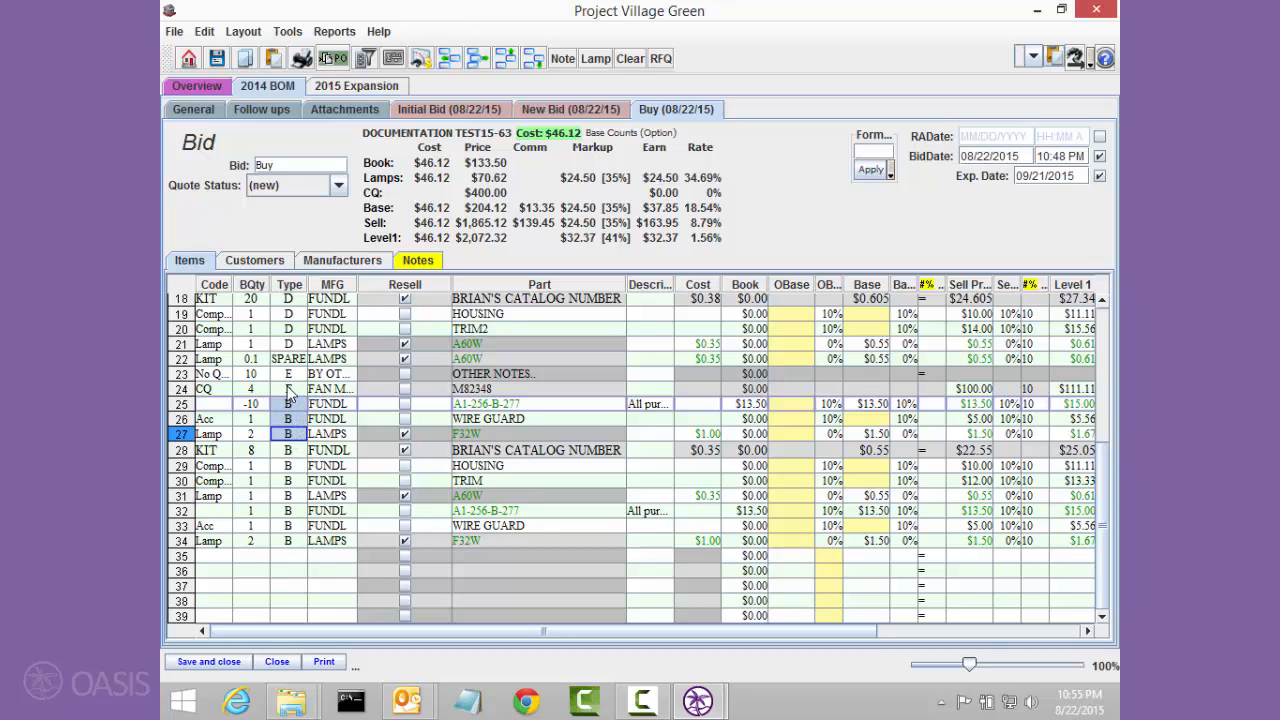
pyautogui.click(473, 60)
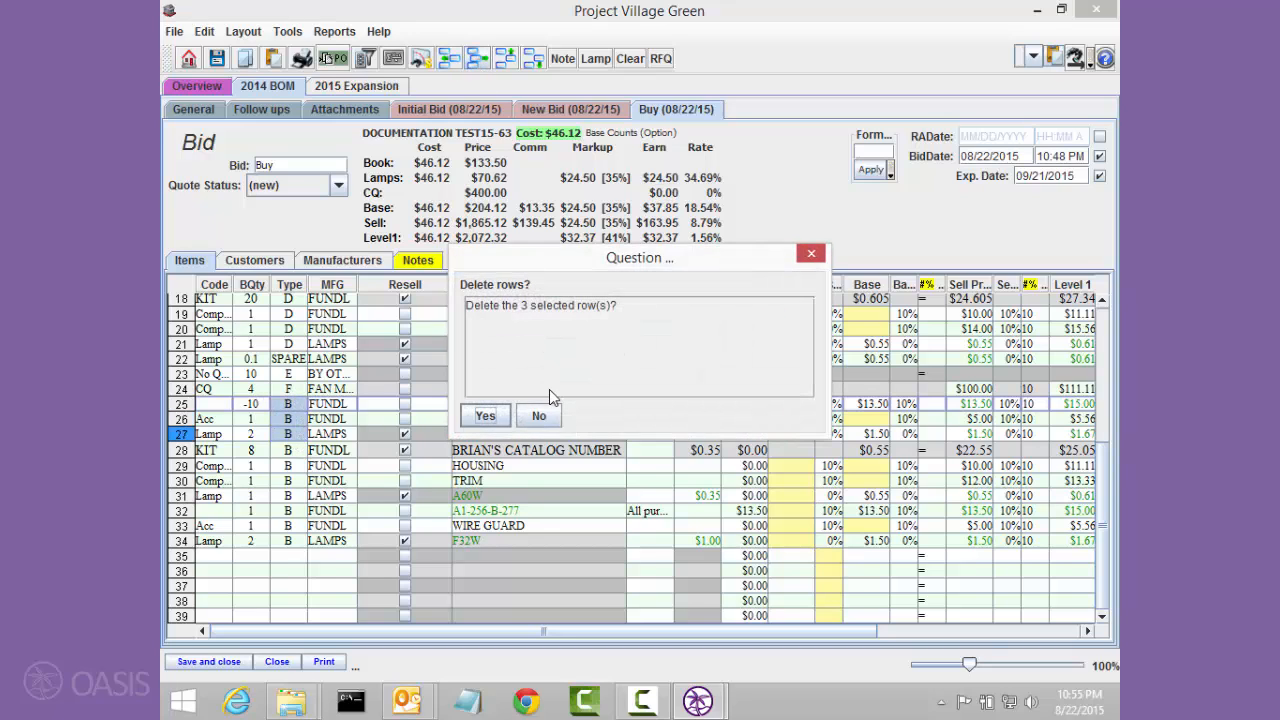
pyautogui.click(487, 422)
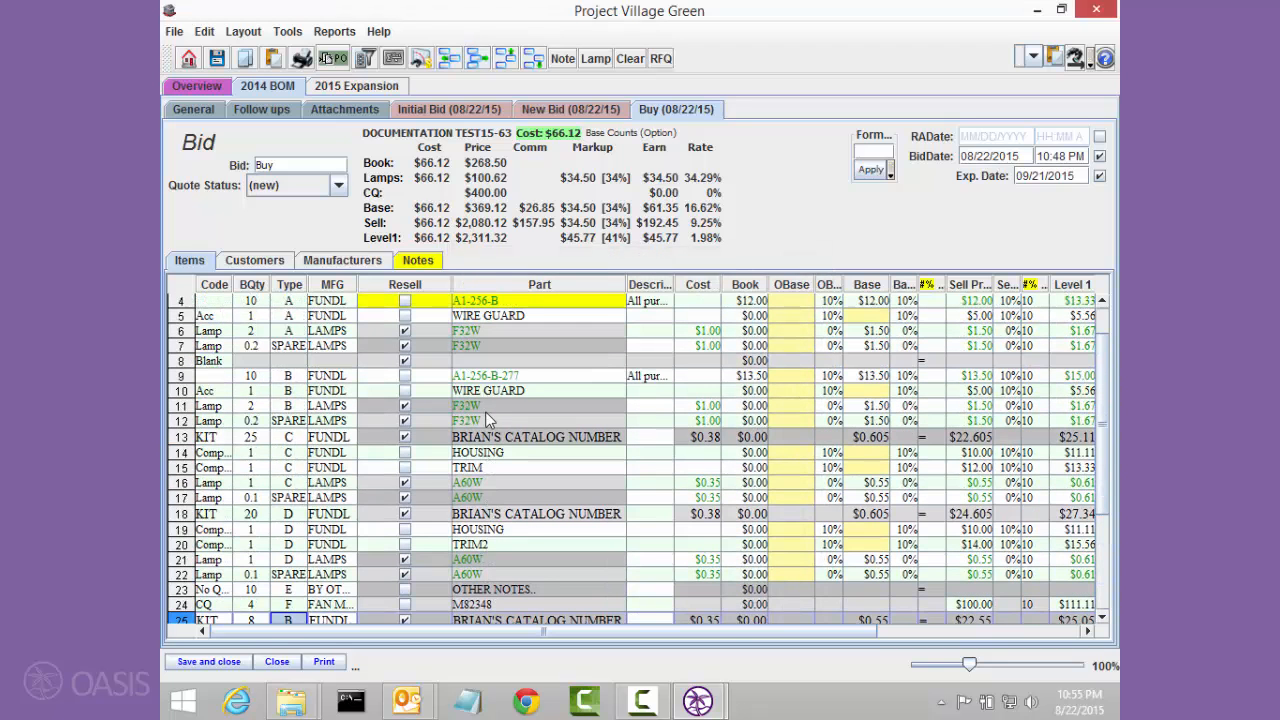
# - Delete the original 10-quantity type B A1-256-B-277 line with its wire guard, F32W lamp and spare lamp lines
pyautogui.click(334, 405)
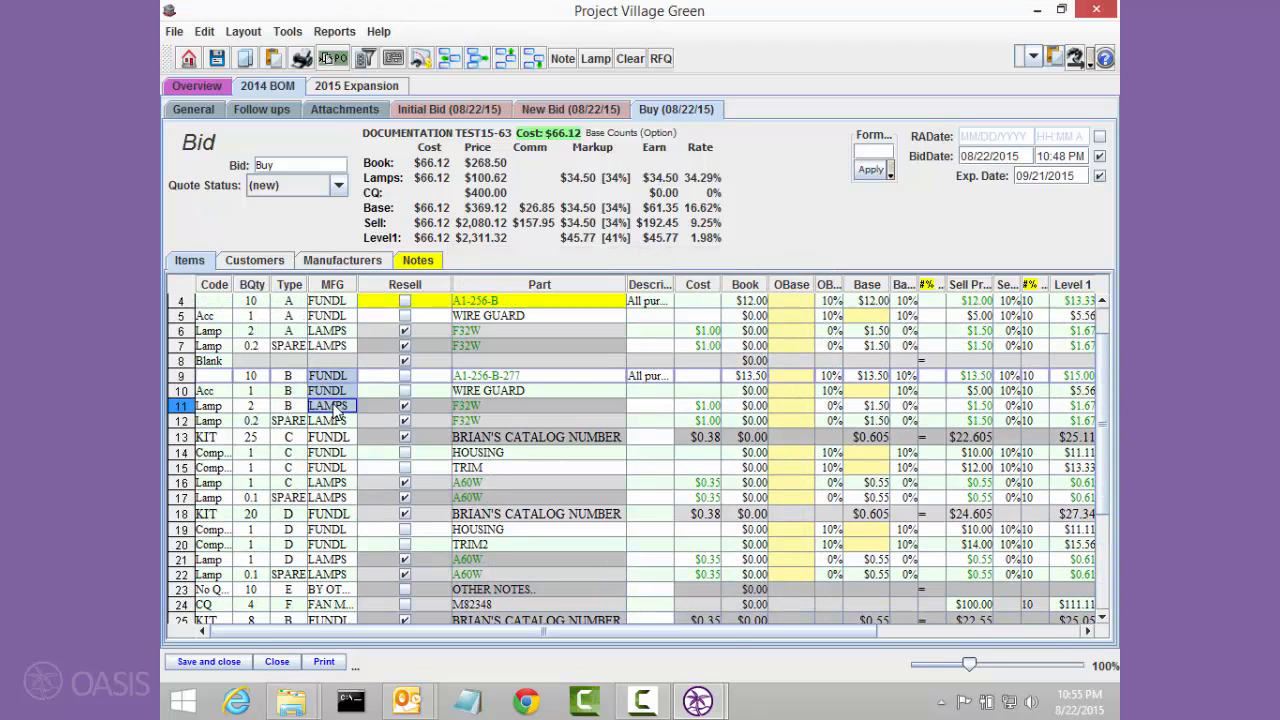
pyautogui.click(477, 60)
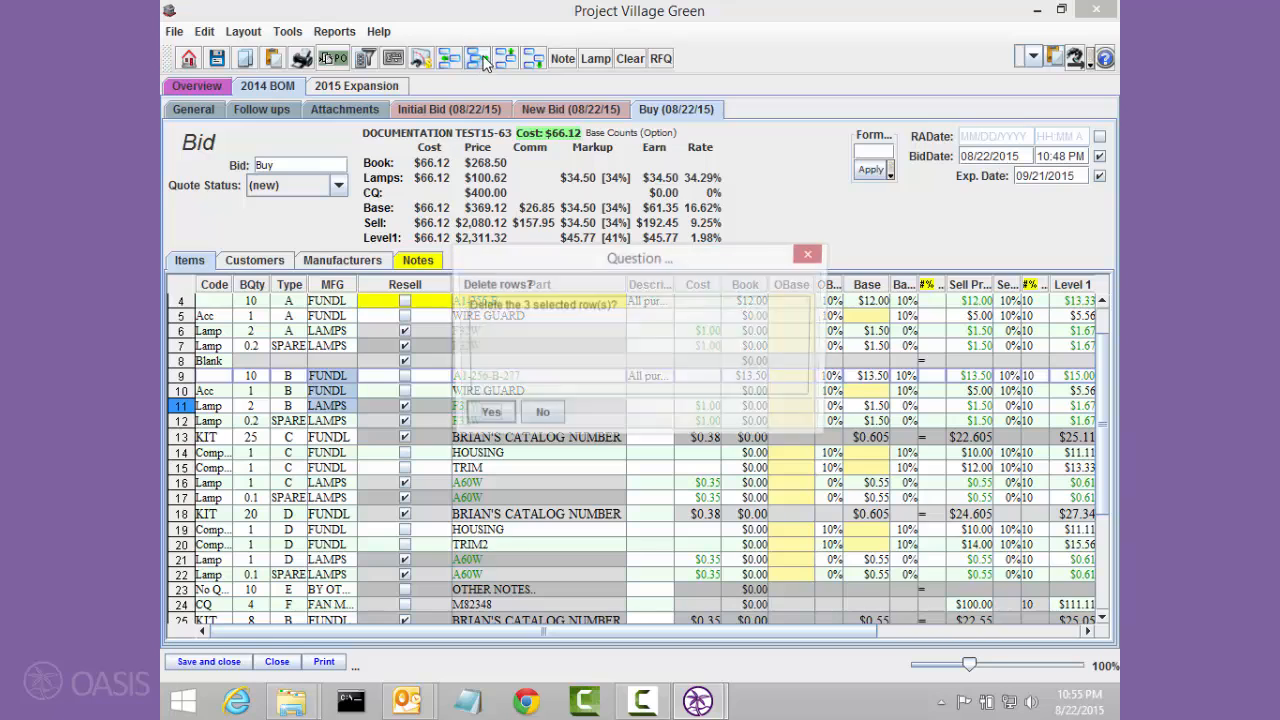
pyautogui.click(499, 418)
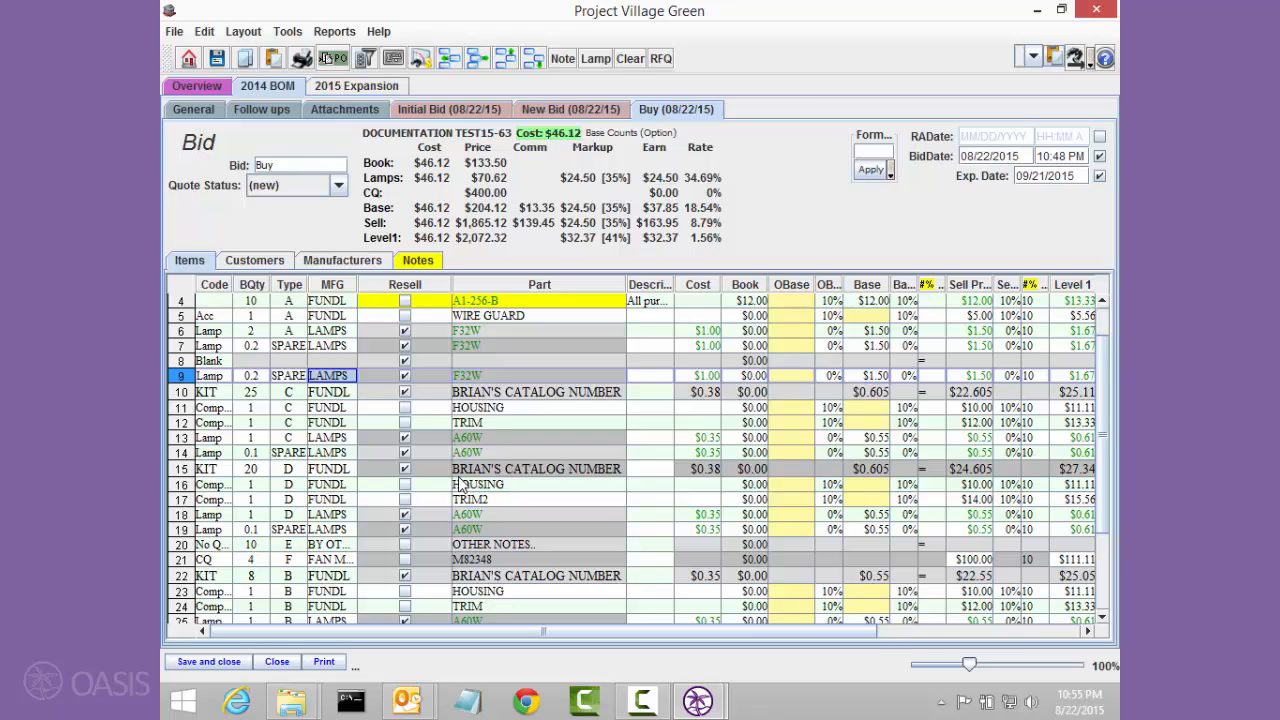
pyautogui.click(444, 376)
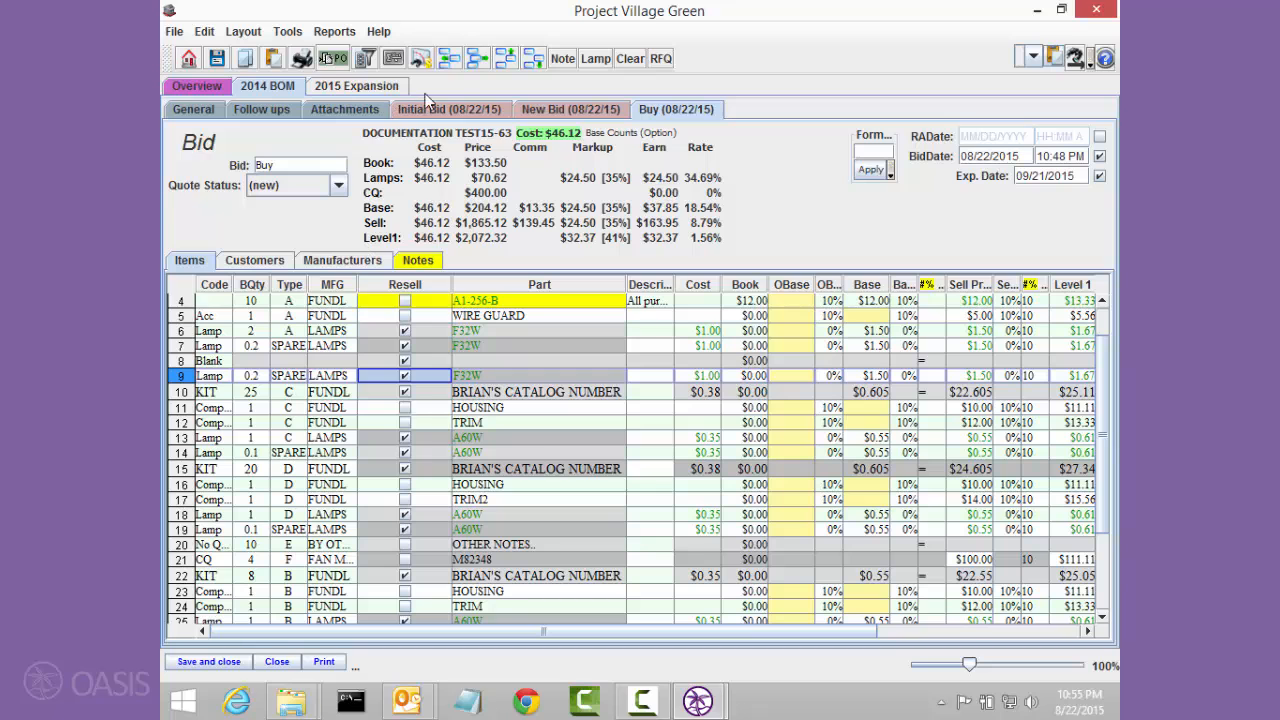
pyautogui.click(479, 59)
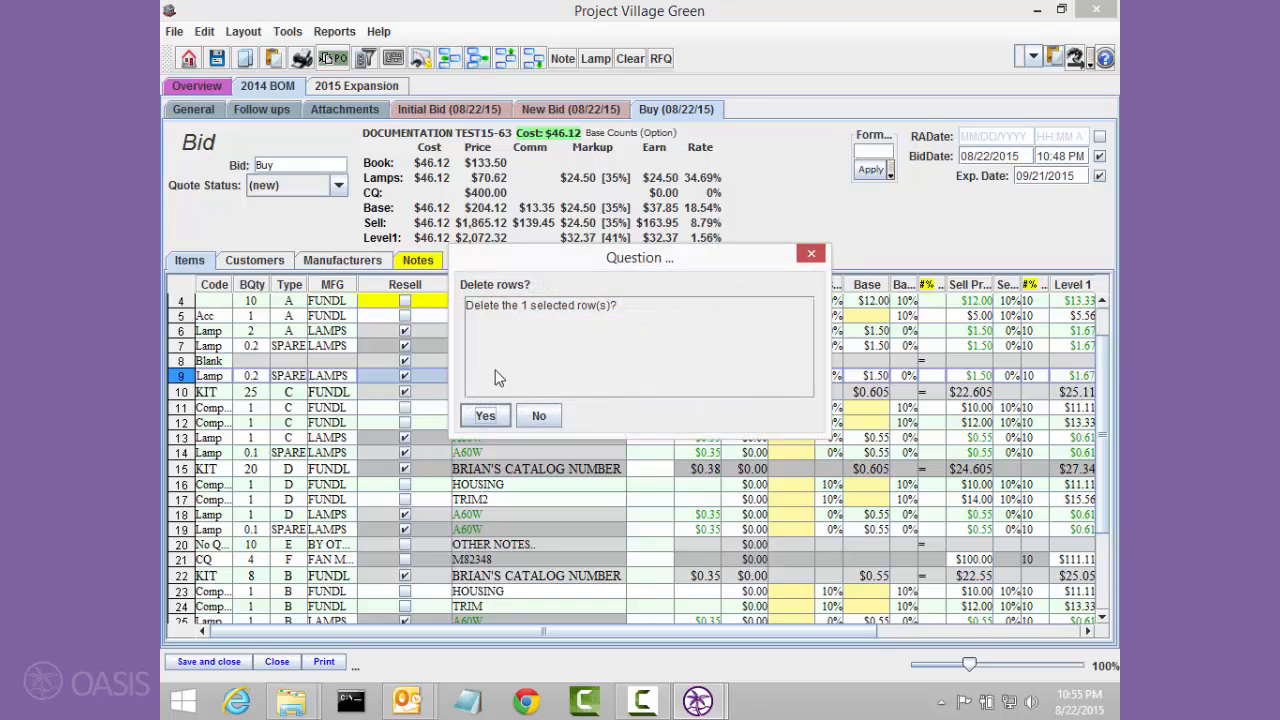
pyautogui.click(486, 415)
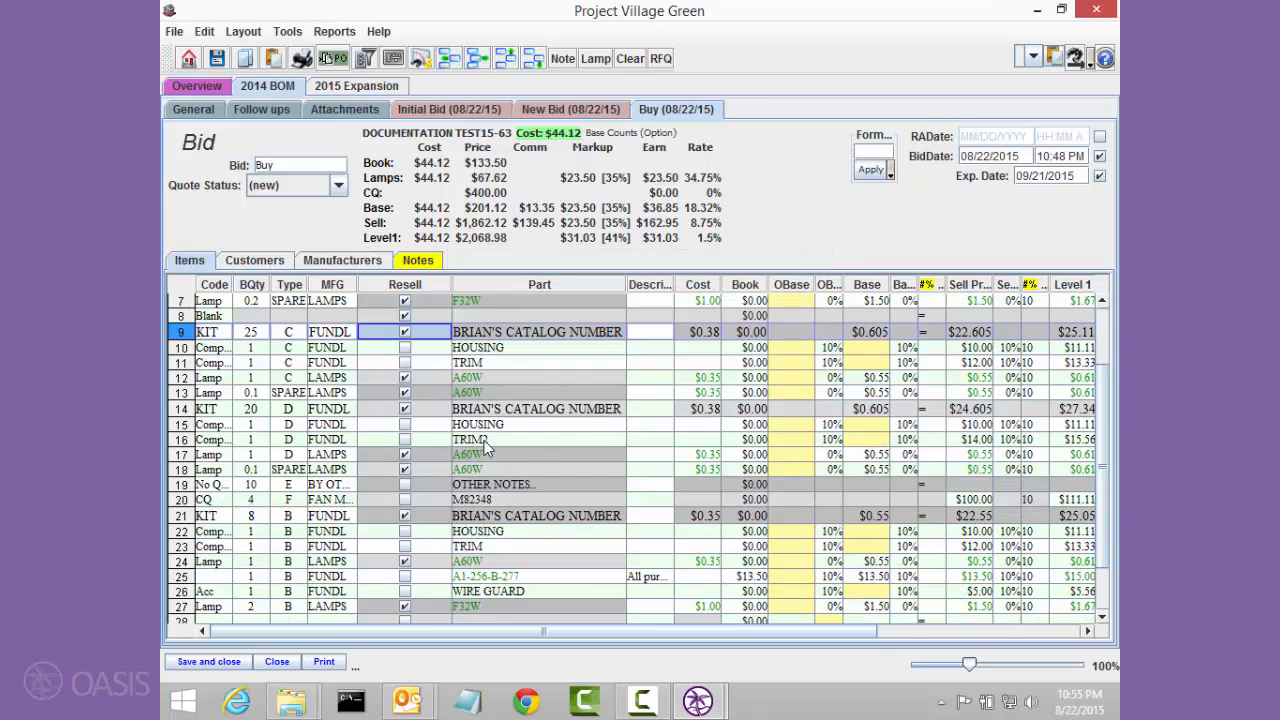
# - Set the type of the last A1-256-B-277 line and its wire guard and F32W lamp lines to CLOS
pyautogui.scroll(-2, 484, 440)
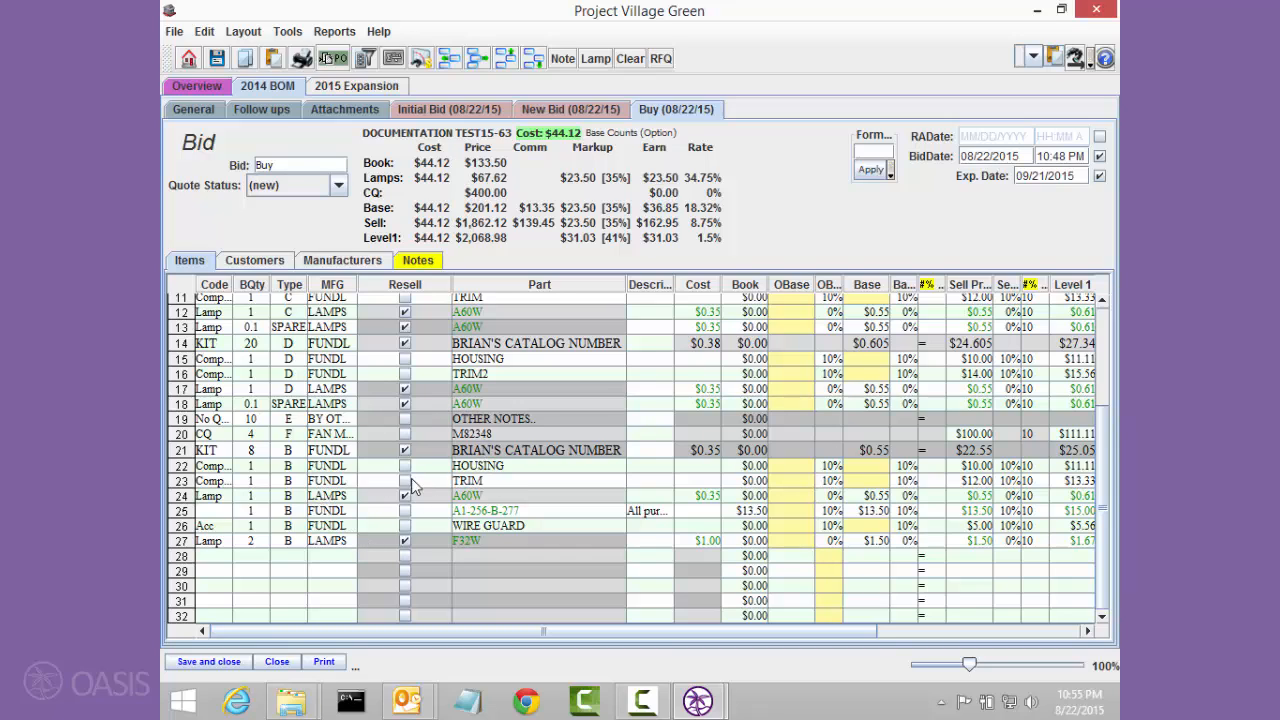
pyautogui.moveTo(288, 450); pyautogui.dragTo(292, 498)
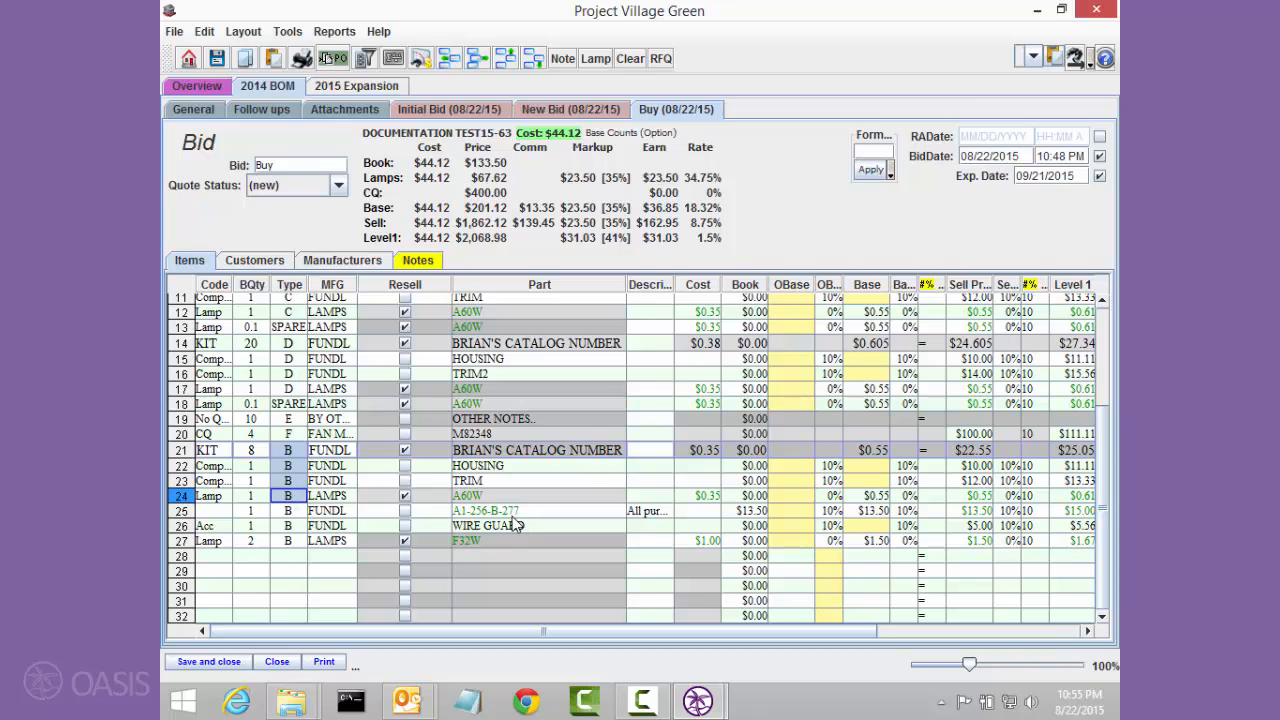
pyautogui.click(288, 512)
pyautogui.write('g')
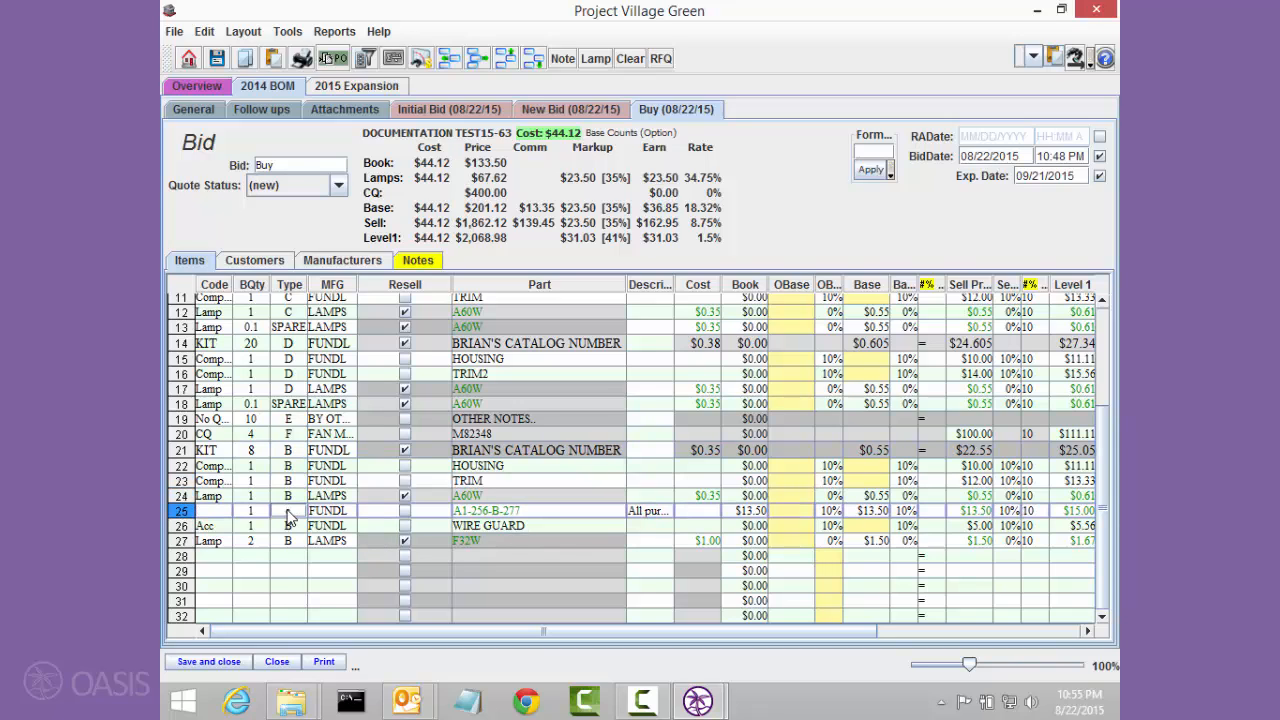
pyautogui.write('los')
pyautogui.press('Return')
pyautogui.write('clos')
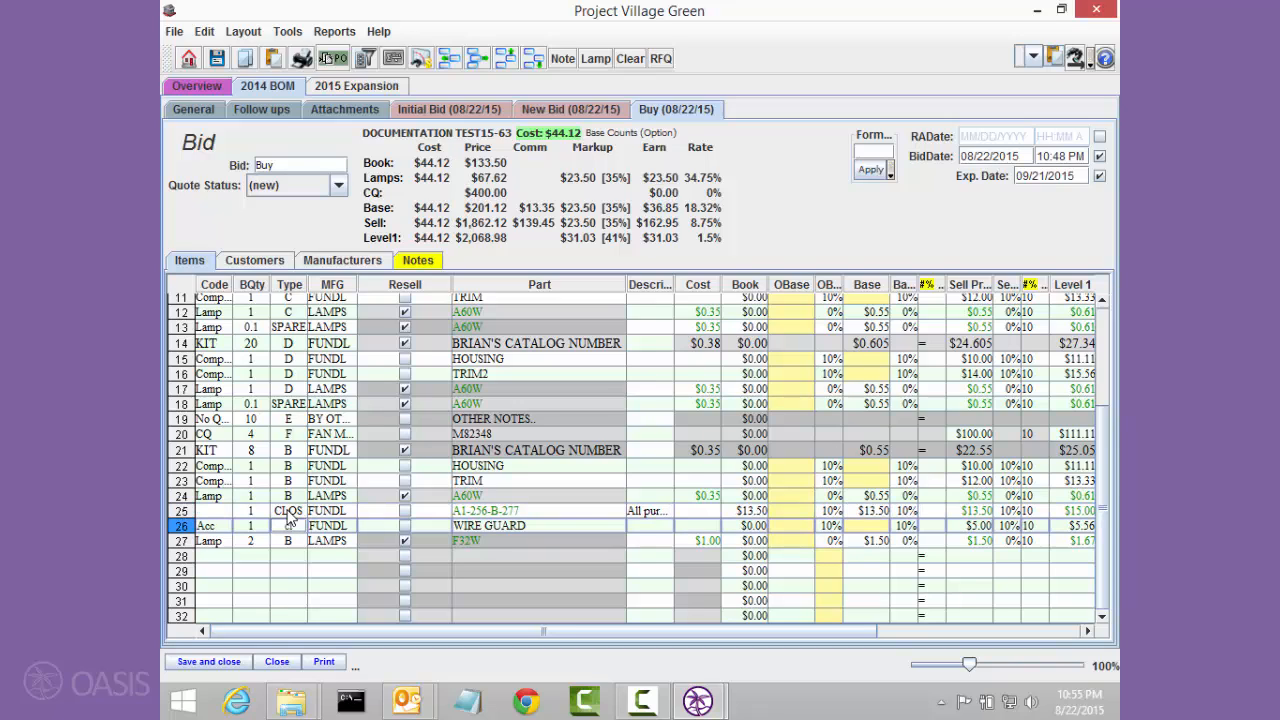
pyautogui.press('Return')
pyautogui.write('c')
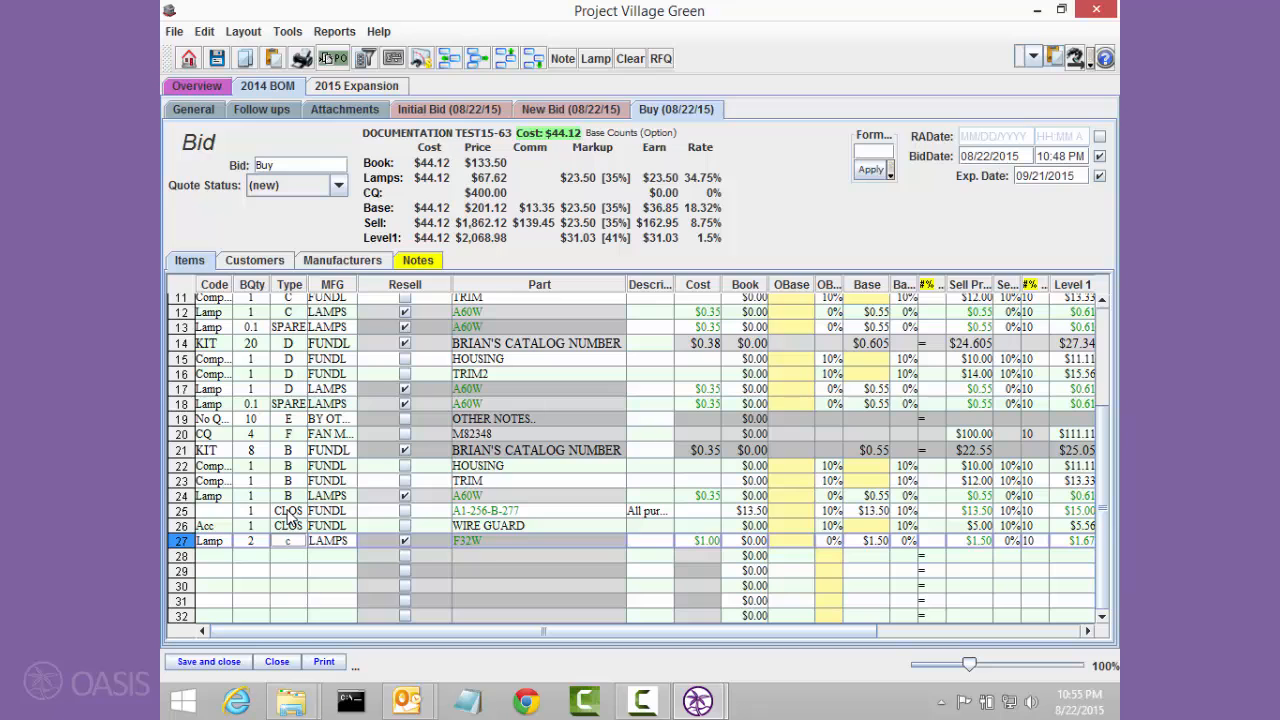
pyautogui.write('los')
pyautogui.click(333, 515)
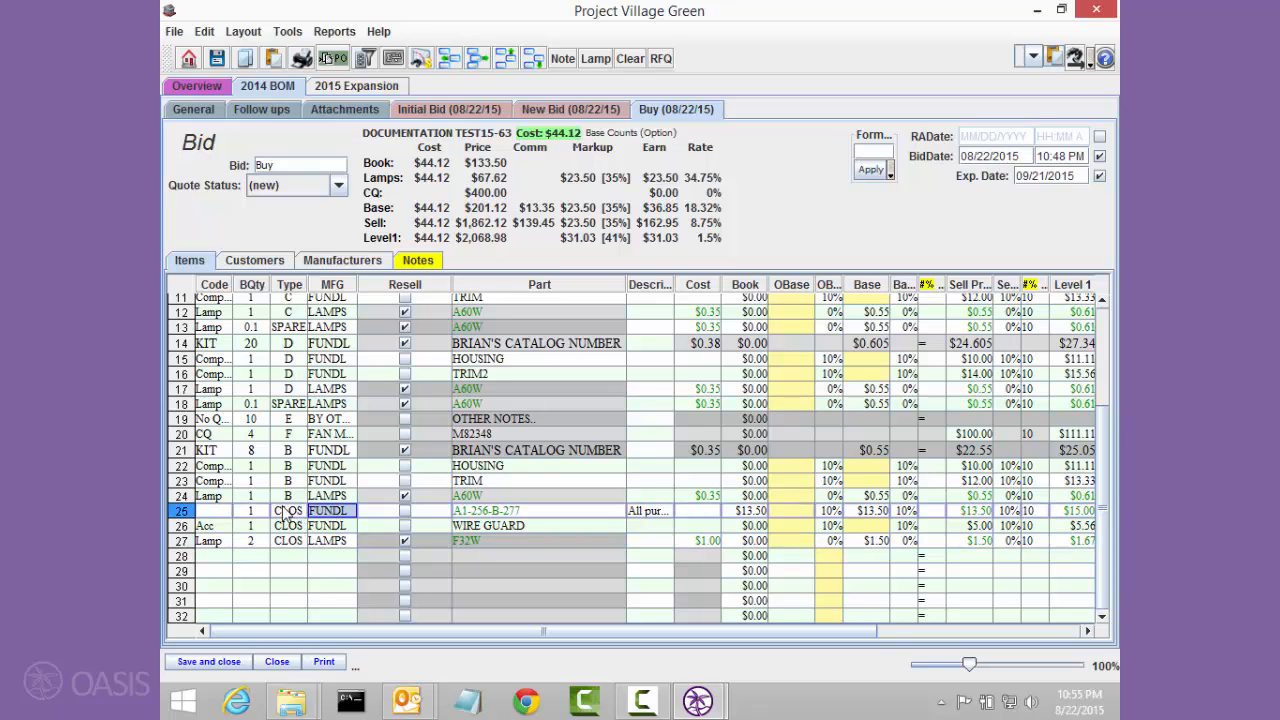
# - Move the type B kit and its housing, trim and lamp lines up, directly above the type C kit
pyautogui.moveTo(282, 496); pyautogui.dragTo(287, 450)
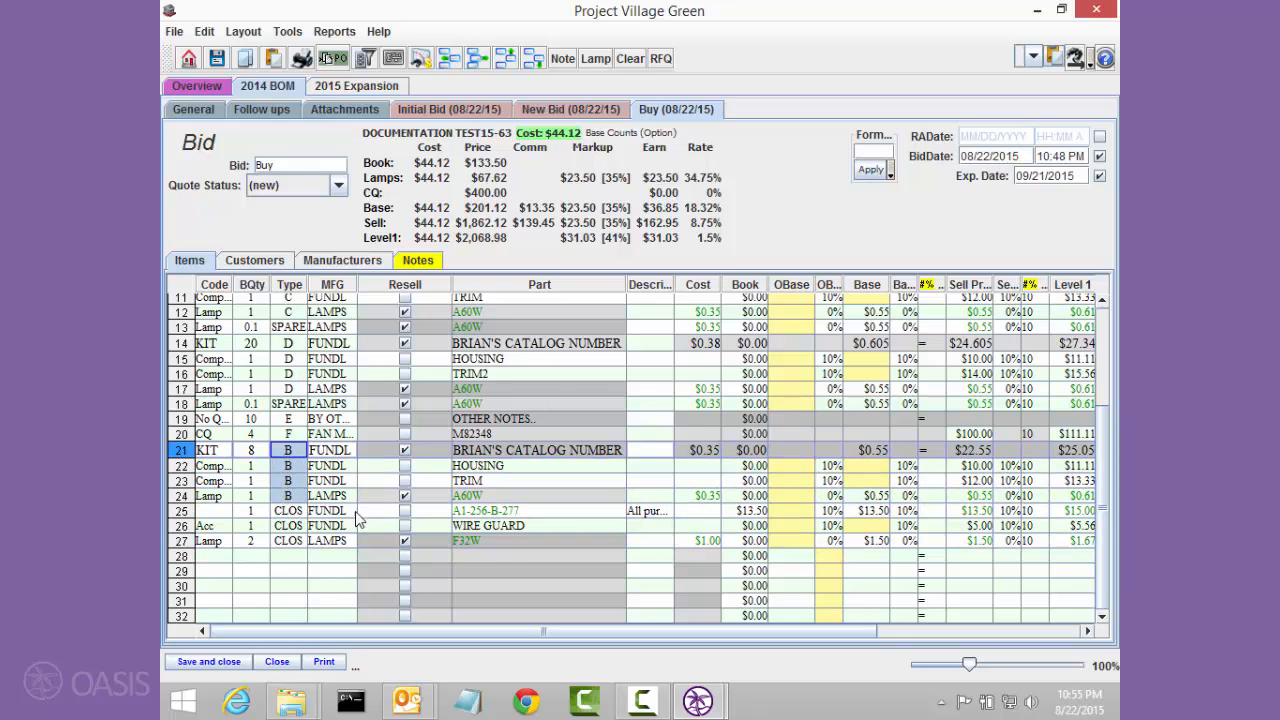
pyautogui.scroll(4, 290, 450)
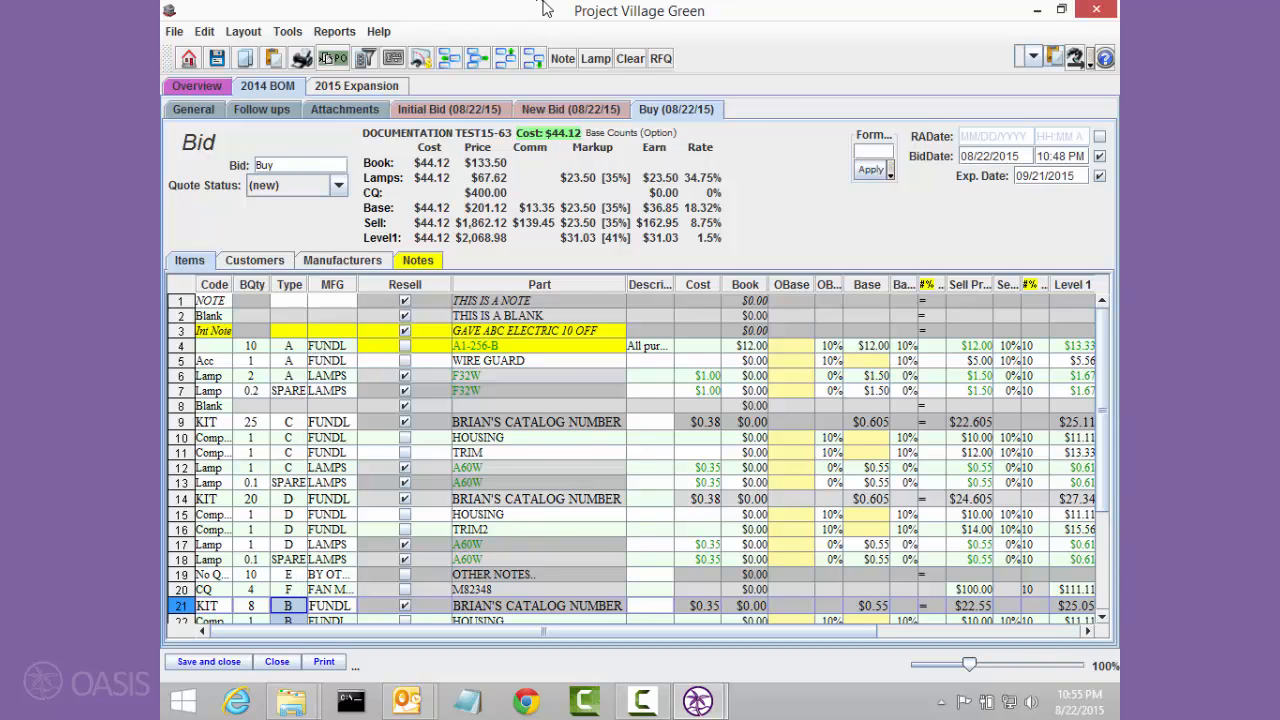
pyautogui.click(507, 58)
pyautogui.click(507, 58)
pyautogui.click(507, 58)
pyautogui.click(507, 58)
pyautogui.click(507, 58)
pyautogui.click(507, 58)
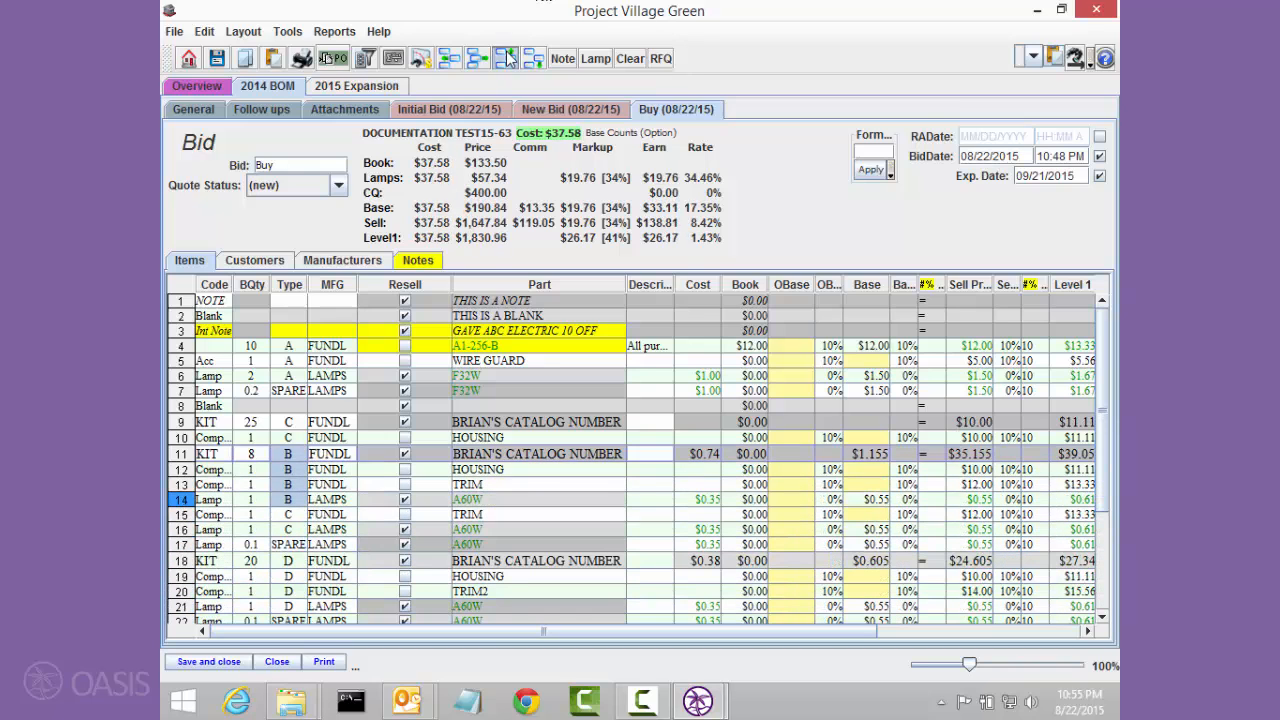
pyautogui.click(507, 58)
pyautogui.click(507, 58)
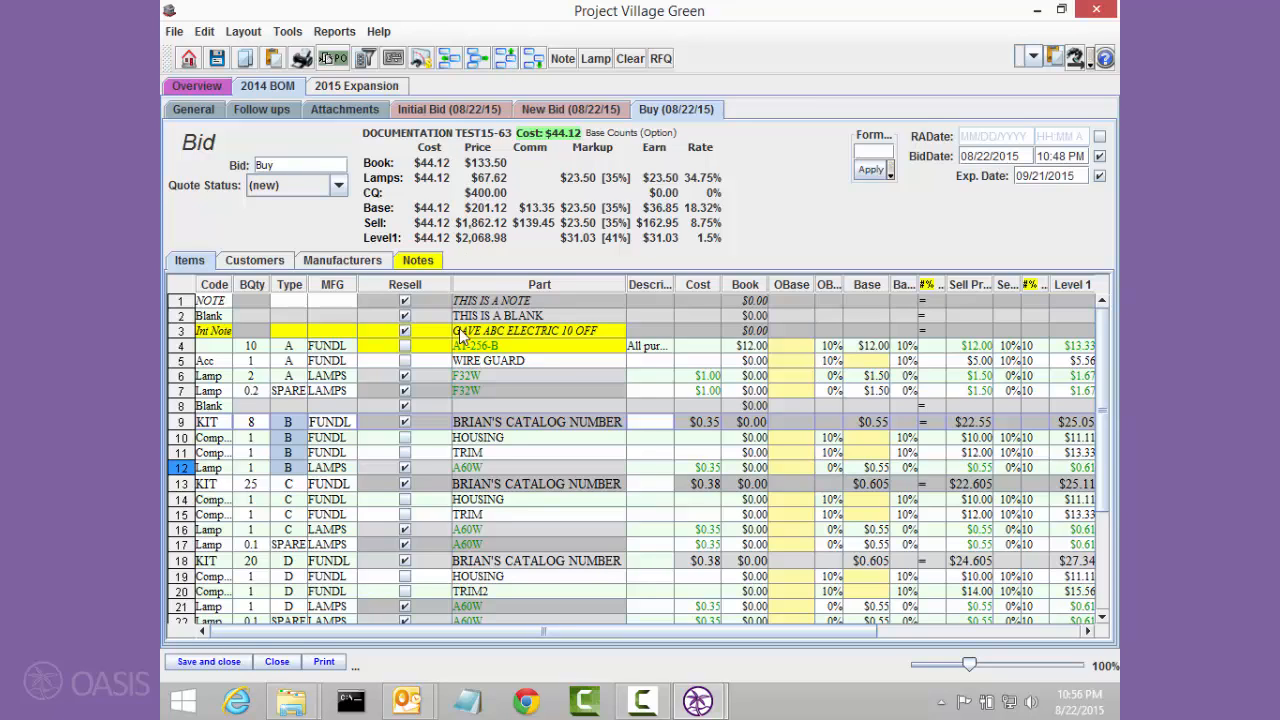
# - Compare the Buy bid with the New Bid, and review the Buy bid's remaining lines from the internal note to the CLOS items
pyautogui.click(462, 333)
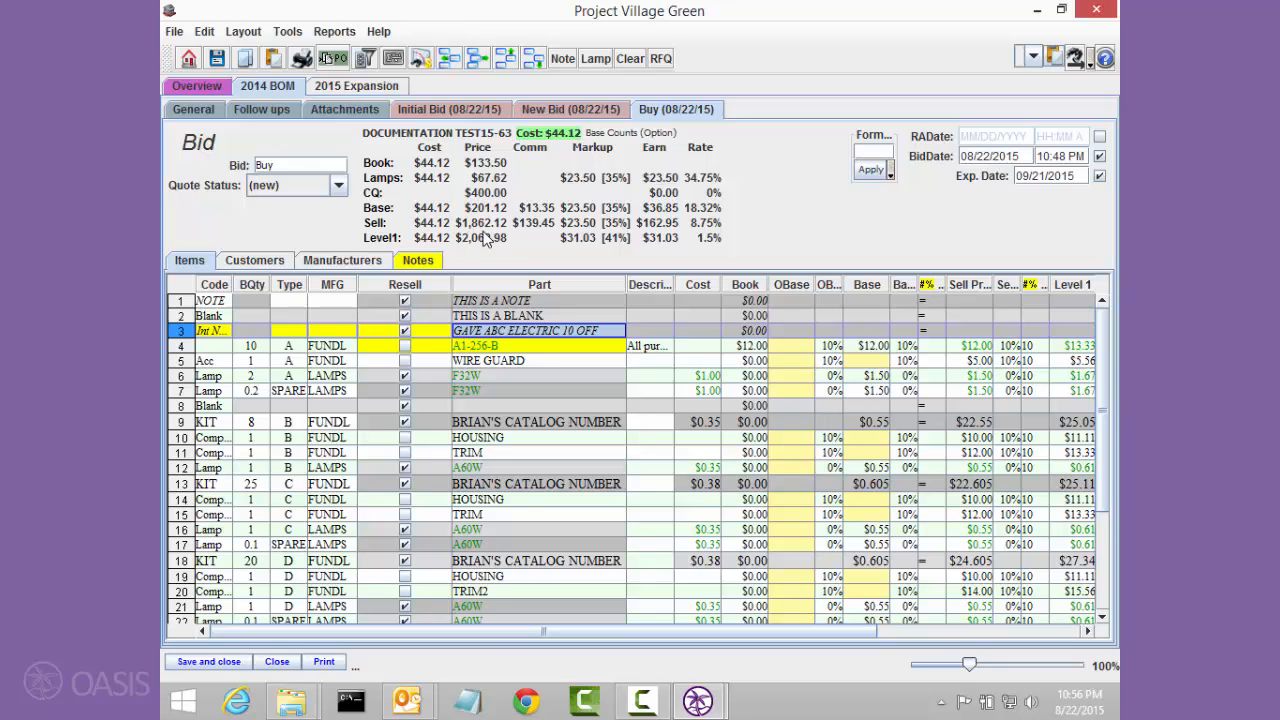
pyautogui.click(584, 110)
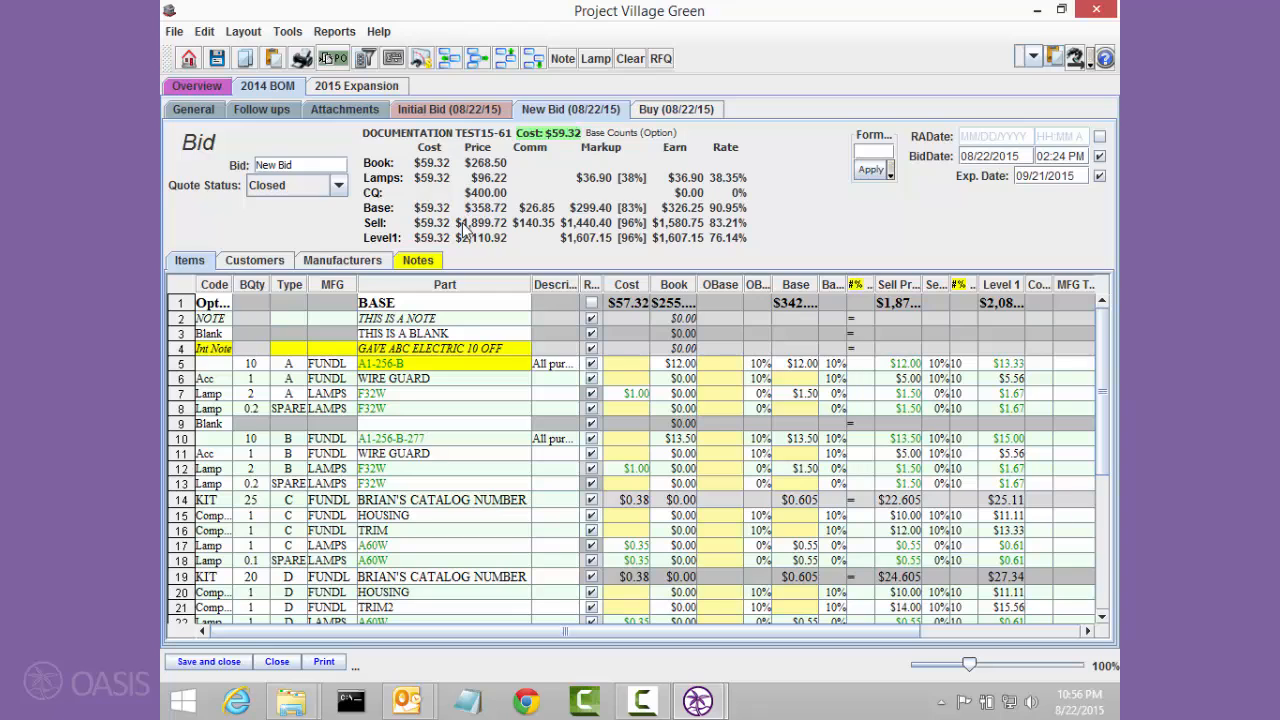
pyautogui.click(668, 110)
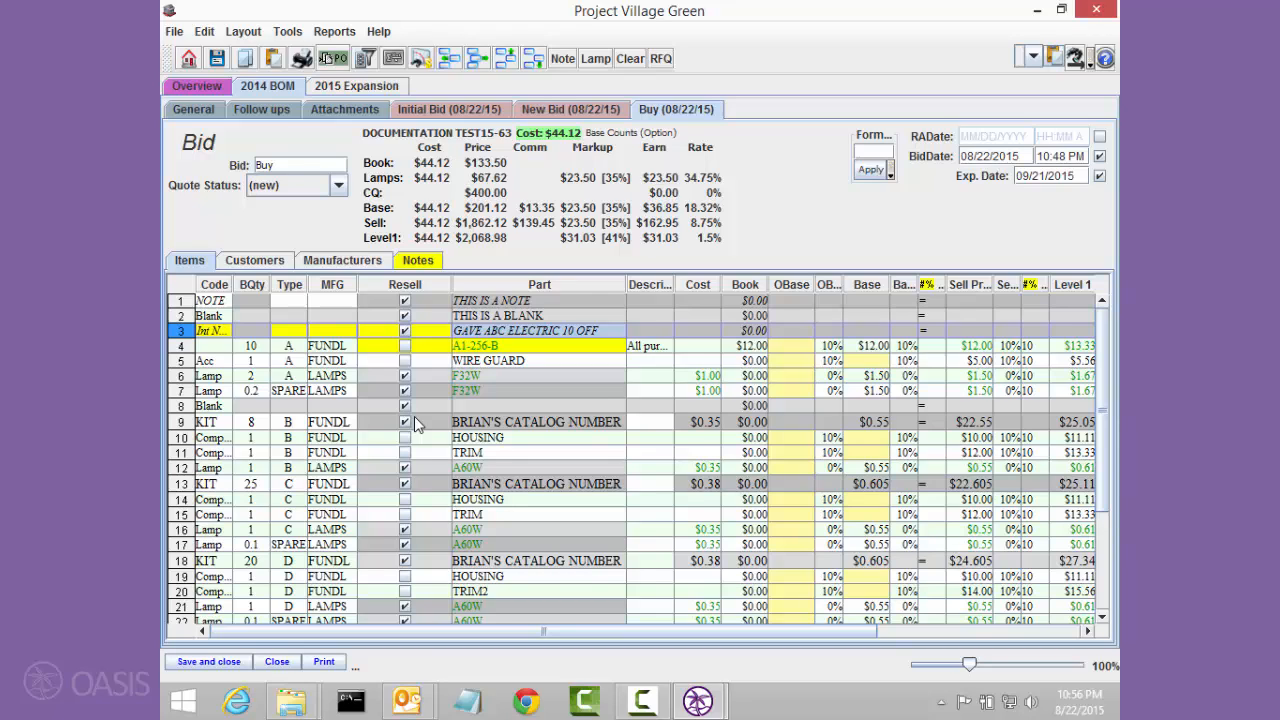
pyautogui.click(474, 440)
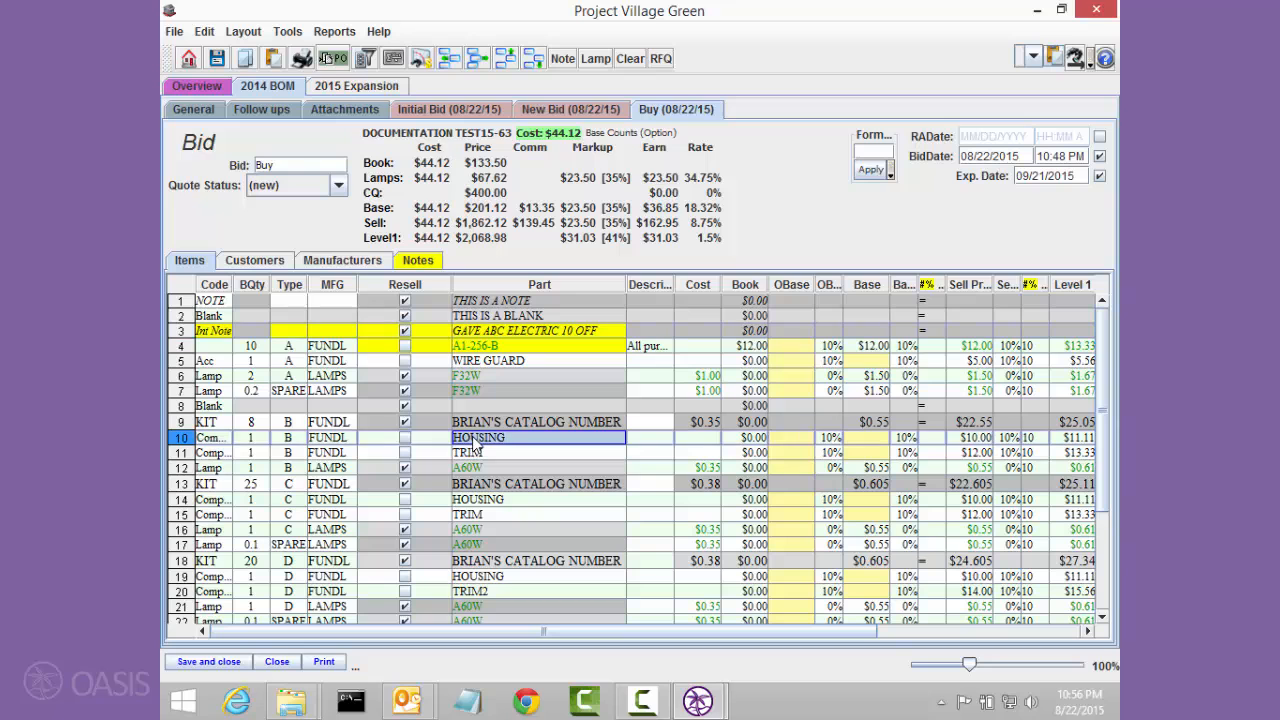
pyautogui.scroll(-1, 518, 445)
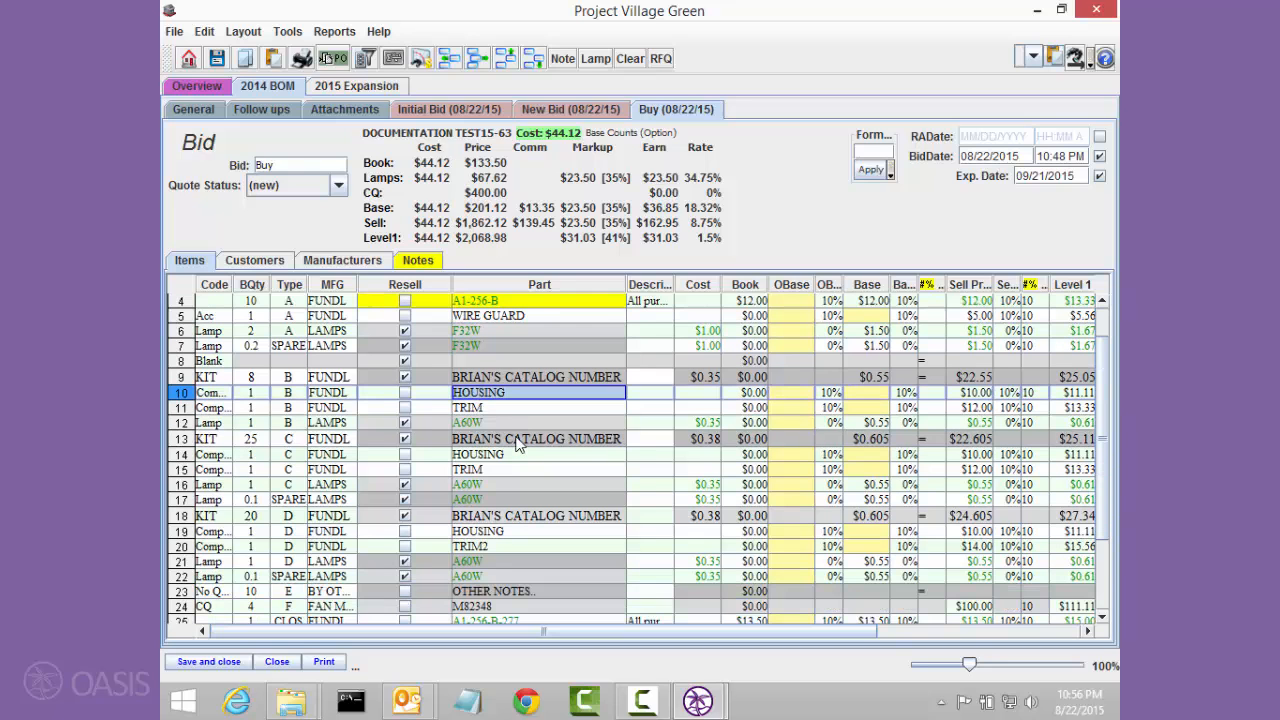
pyautogui.scroll(-3, 518, 445)
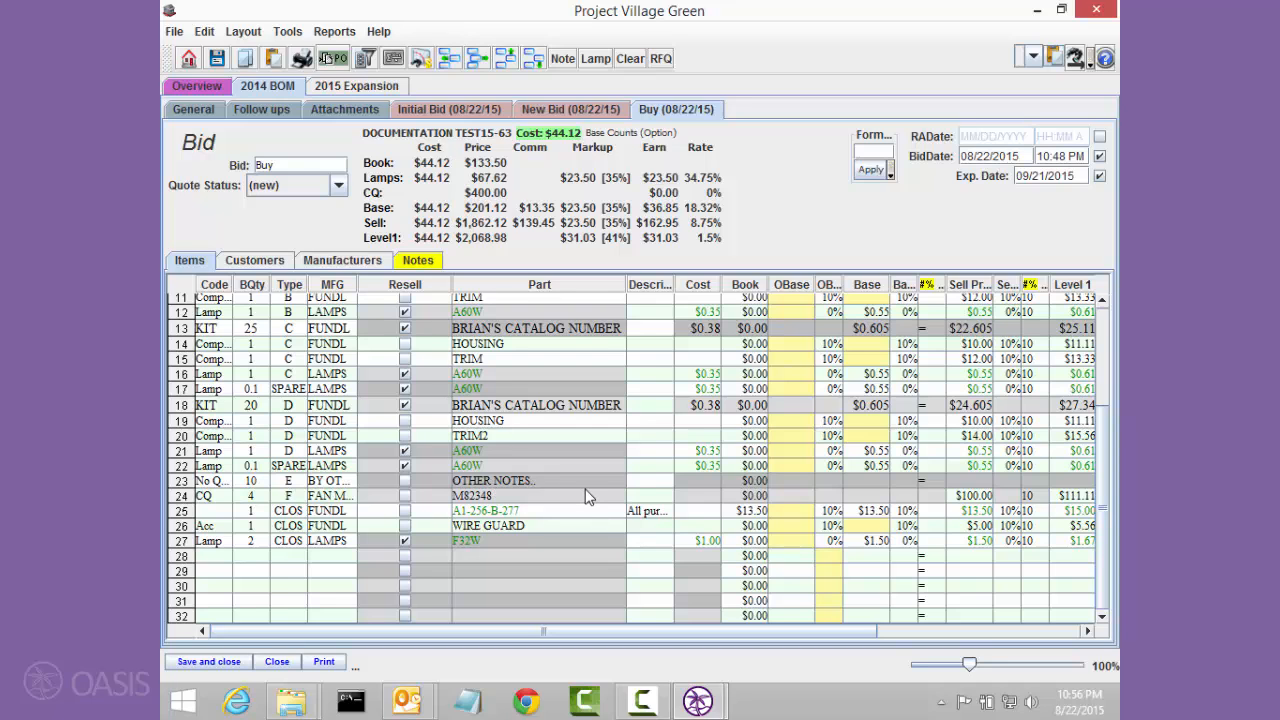
pyautogui.scroll(3, 588, 497)
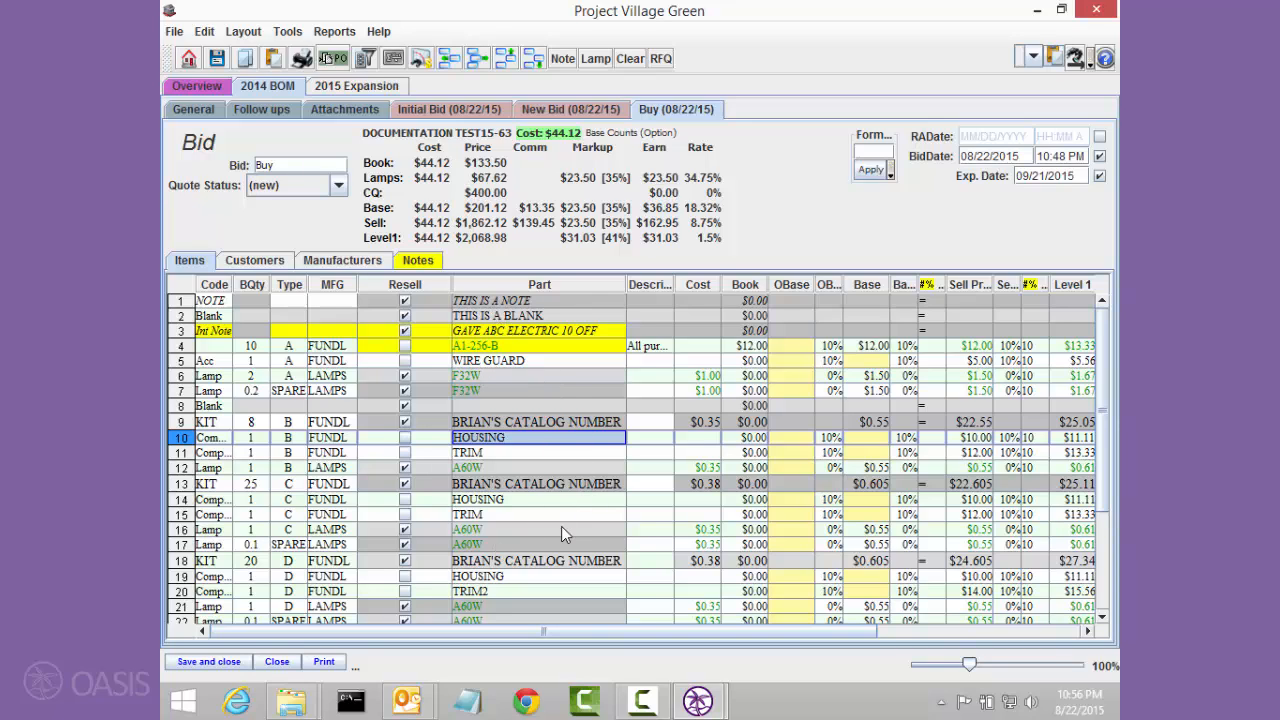
pyautogui.scroll(-1, 561, 530)
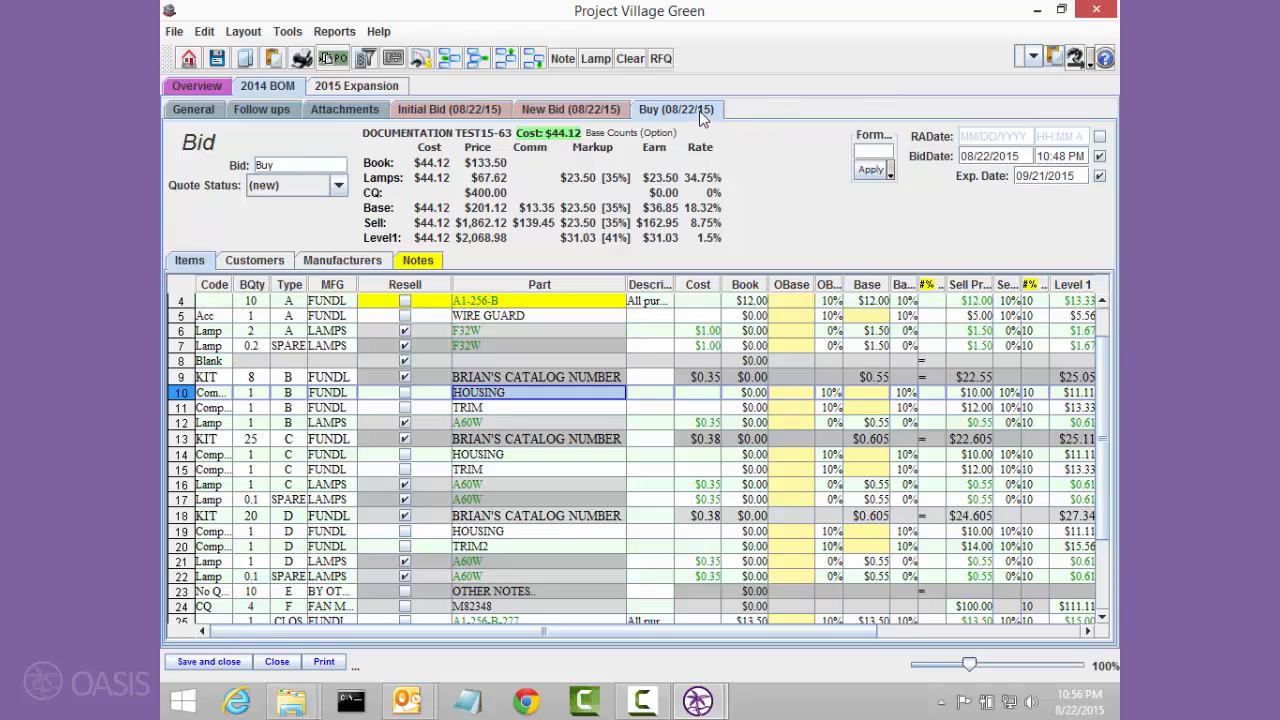
# - Add ABC Distributing with its listed contact as the customer on the Buy bid
pyautogui.click(288, 262)
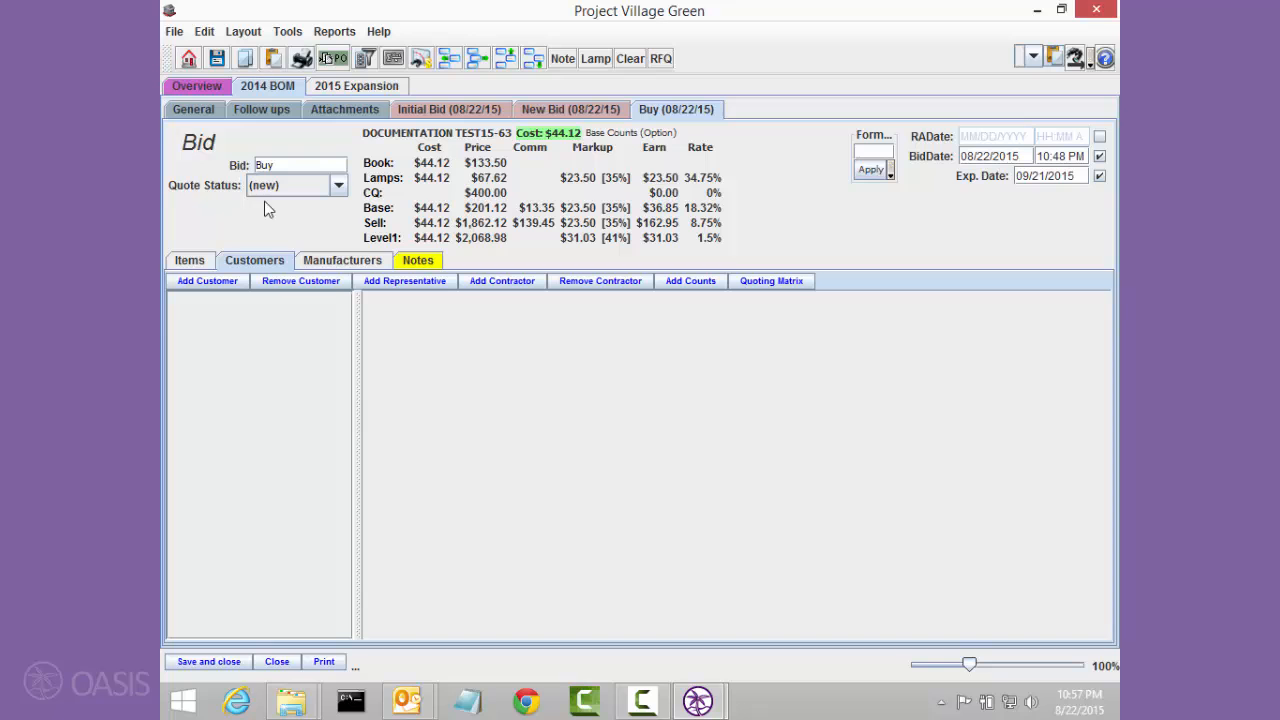
pyautogui.click(219, 279)
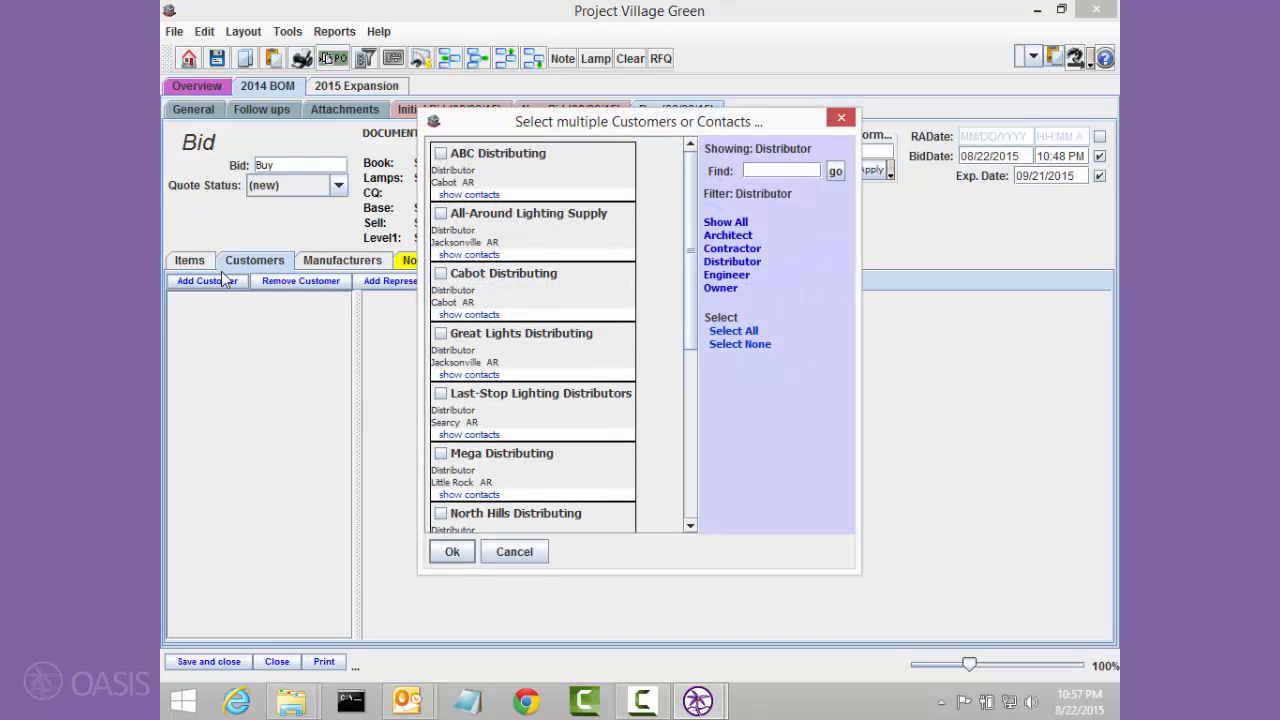
pyautogui.click(478, 195)
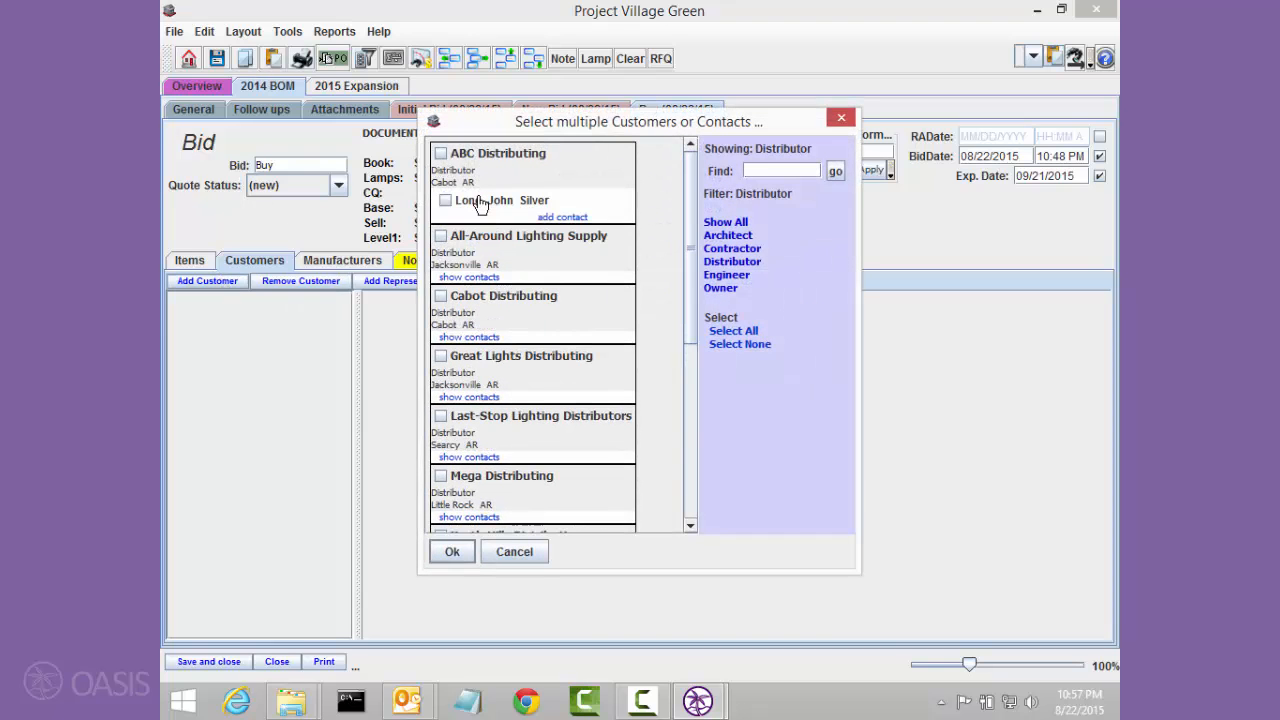
pyautogui.click(479, 201)
pyautogui.click(451, 551)
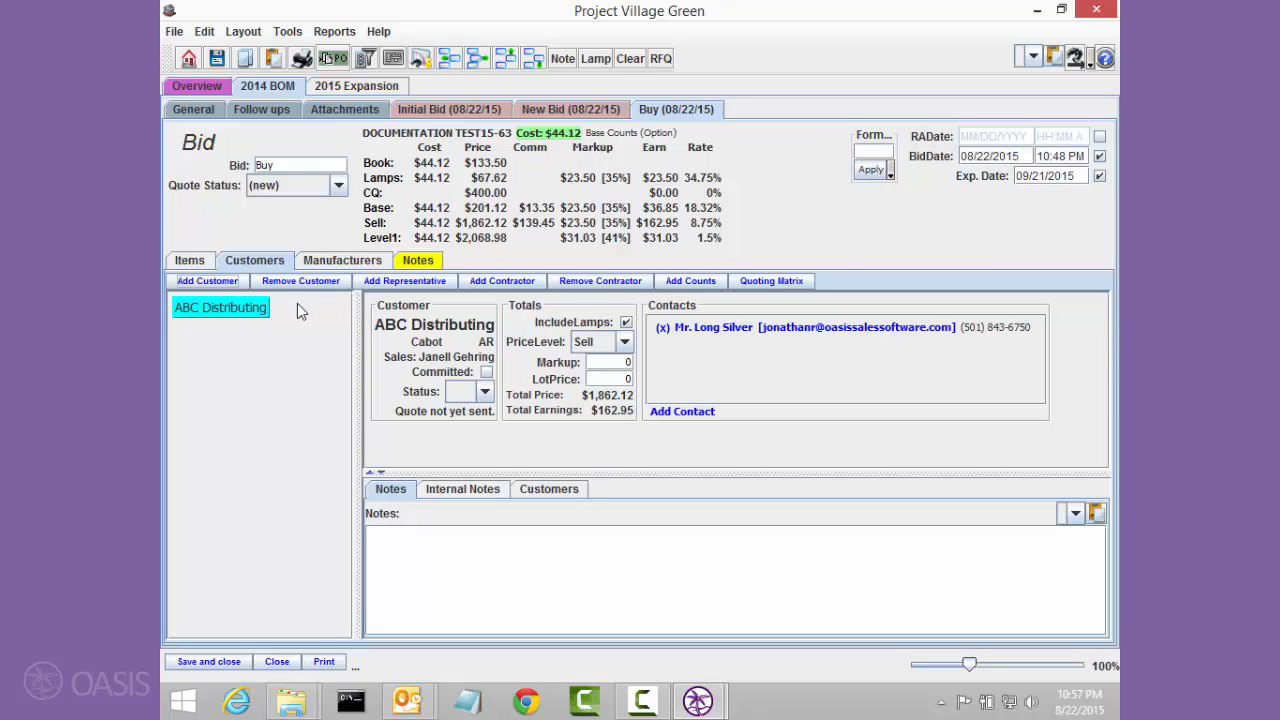
# - Add Orion Contractors as the contractor under ABC Distributing on the Buy bid
pyautogui.click(510, 281)
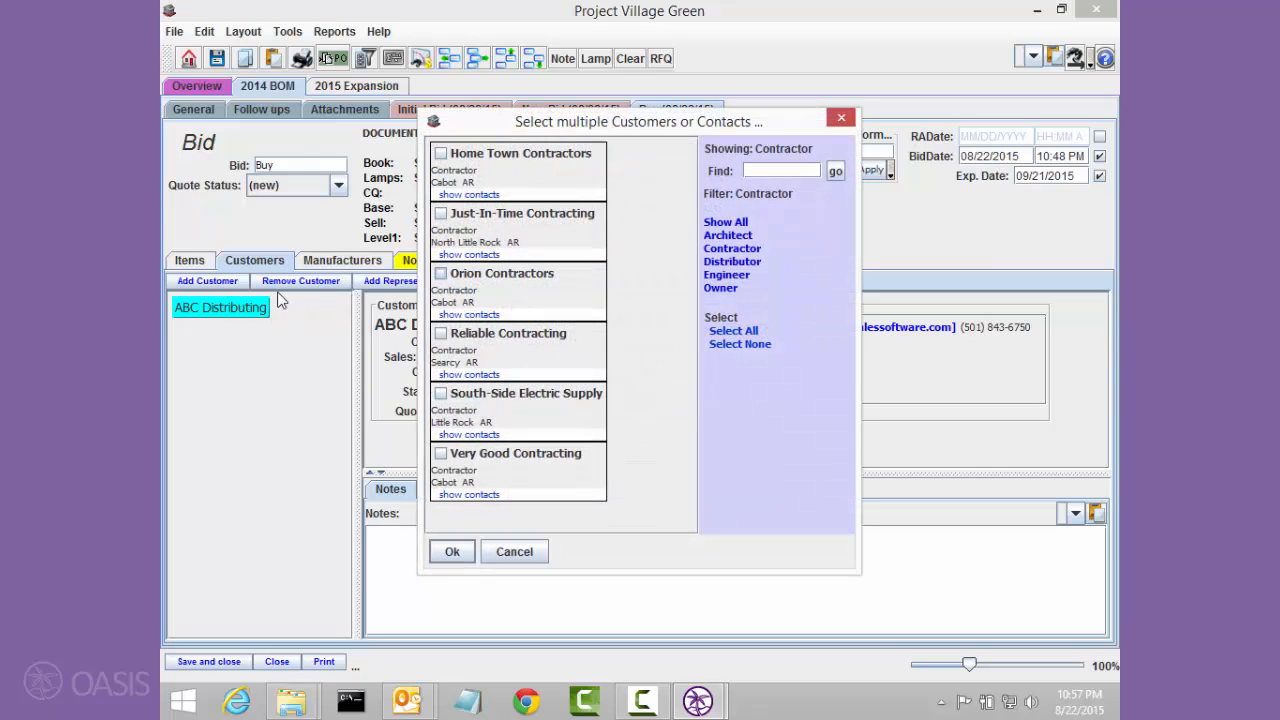
pyautogui.click(471, 280)
pyautogui.click(445, 553)
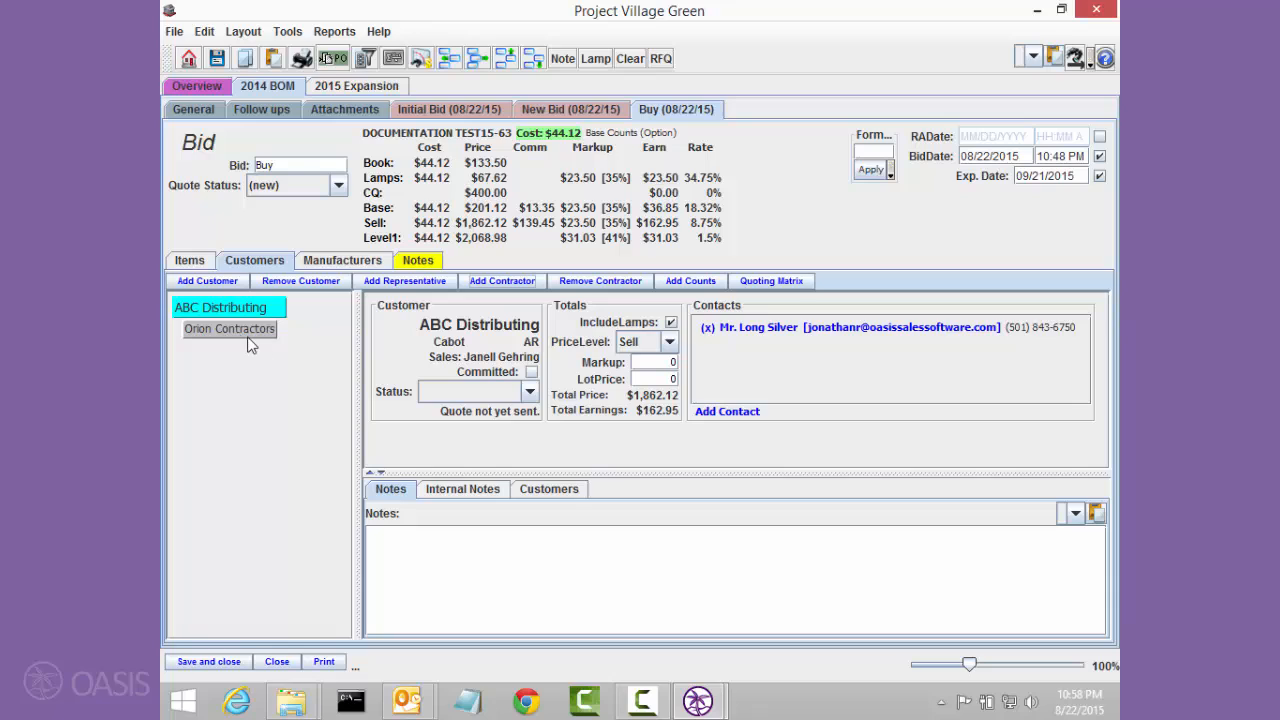
# - Mark ABC Distributing as won with Orion Contractors, change the quote status to Order pending, and accept INGEN SOFTWARE, INC as winning agency
pyautogui.click(447, 396)
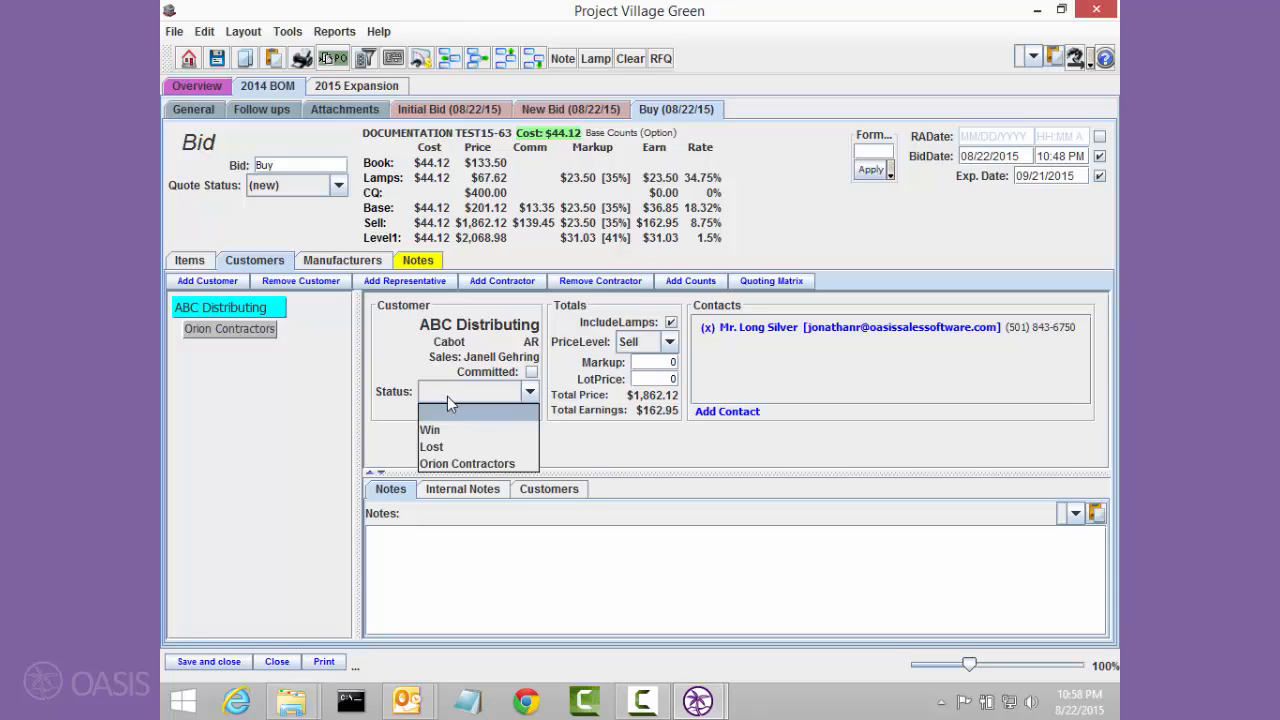
pyautogui.click(445, 464)
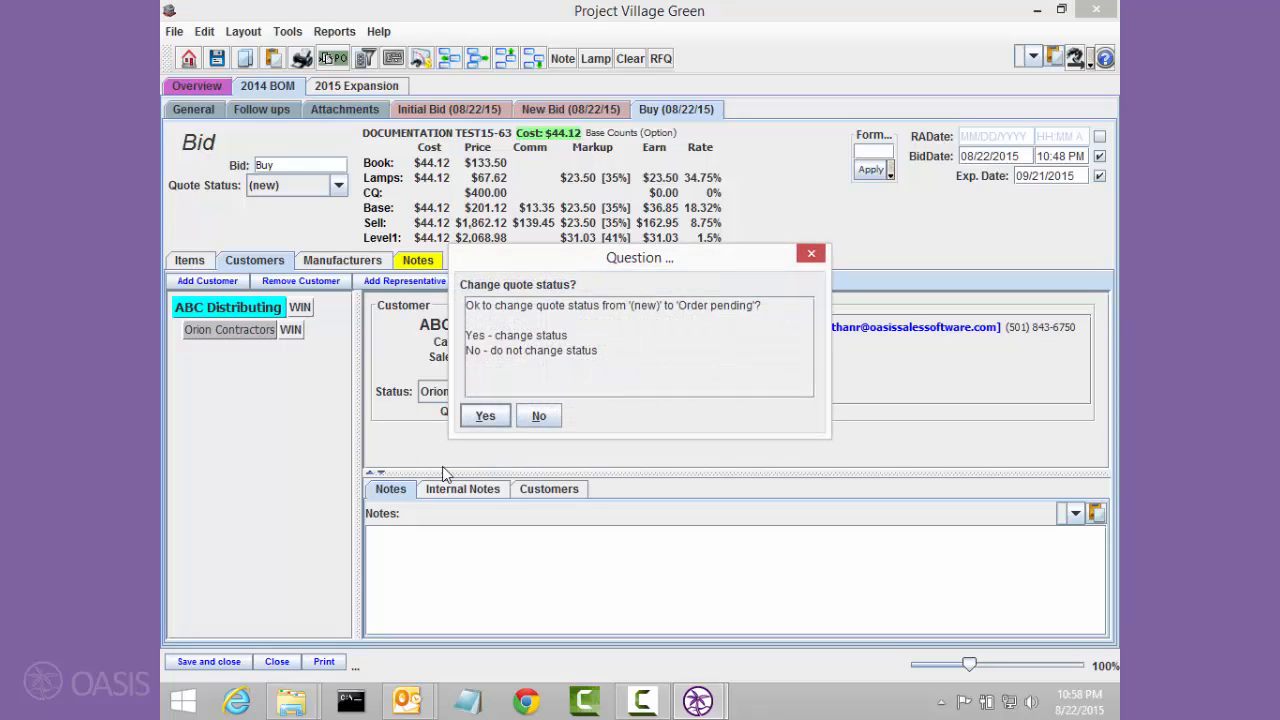
pyautogui.click(486, 415)
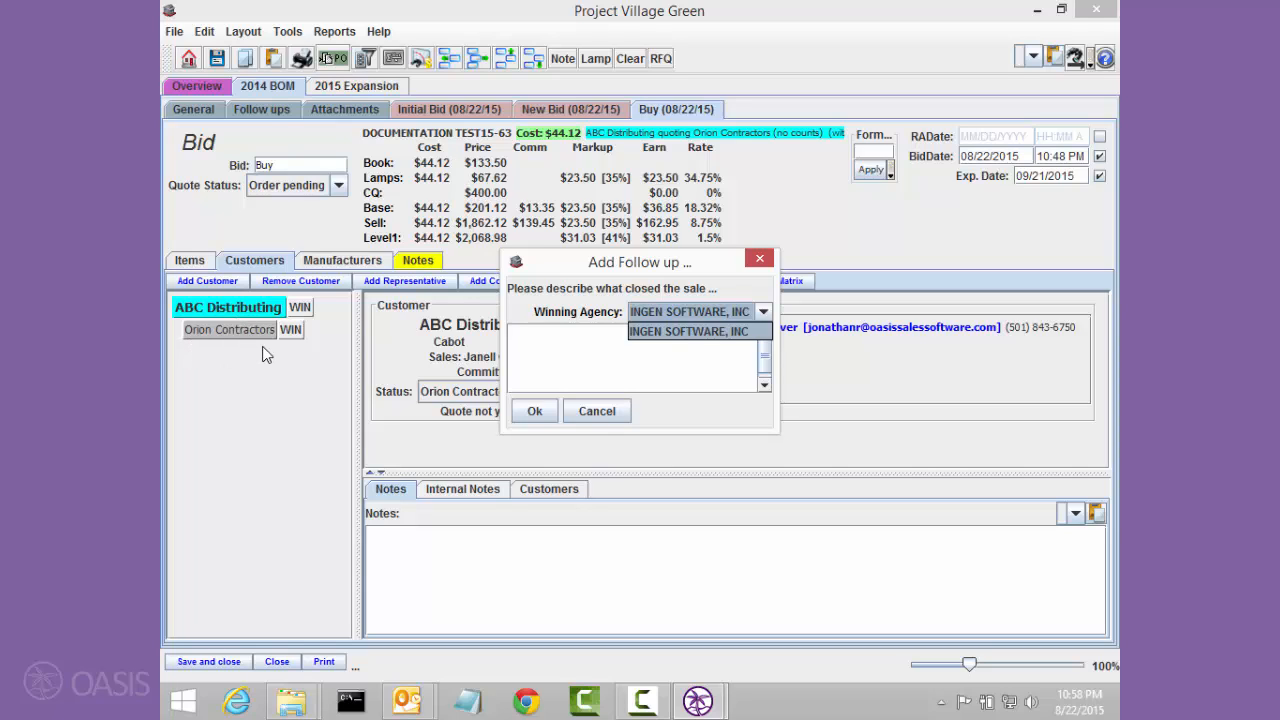
pyautogui.click(682, 358)
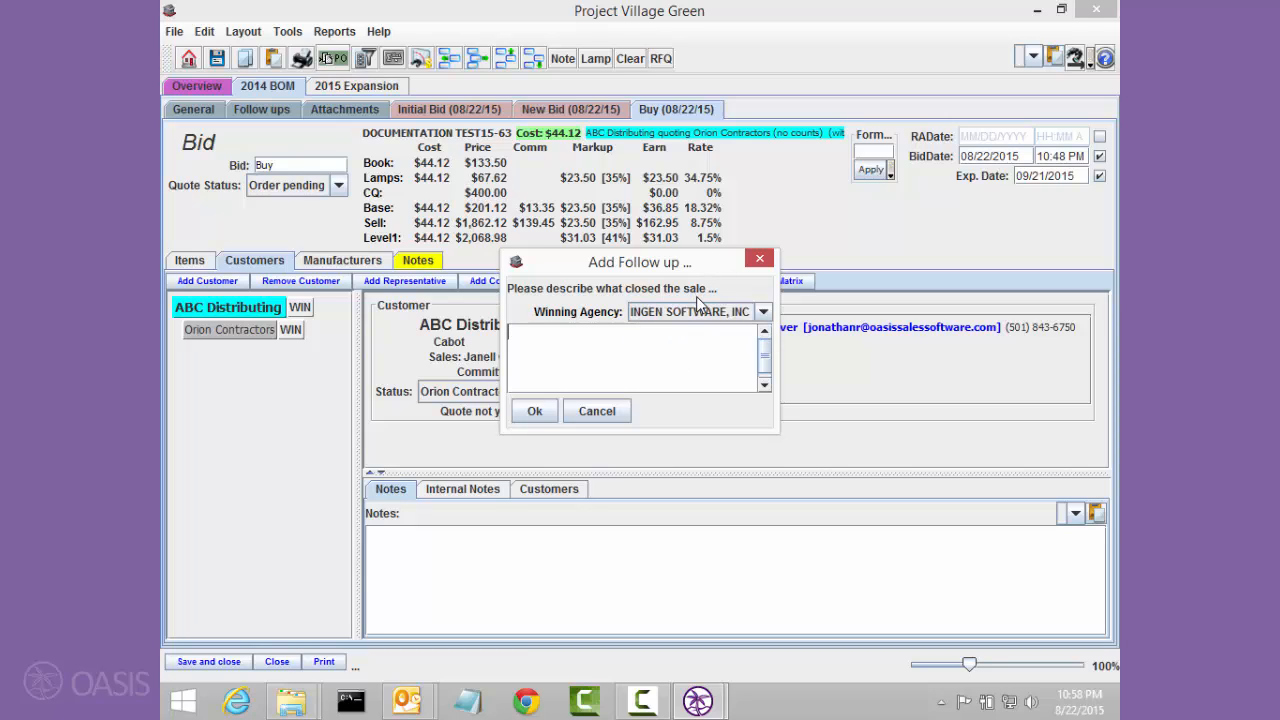
pyautogui.click(535, 411)
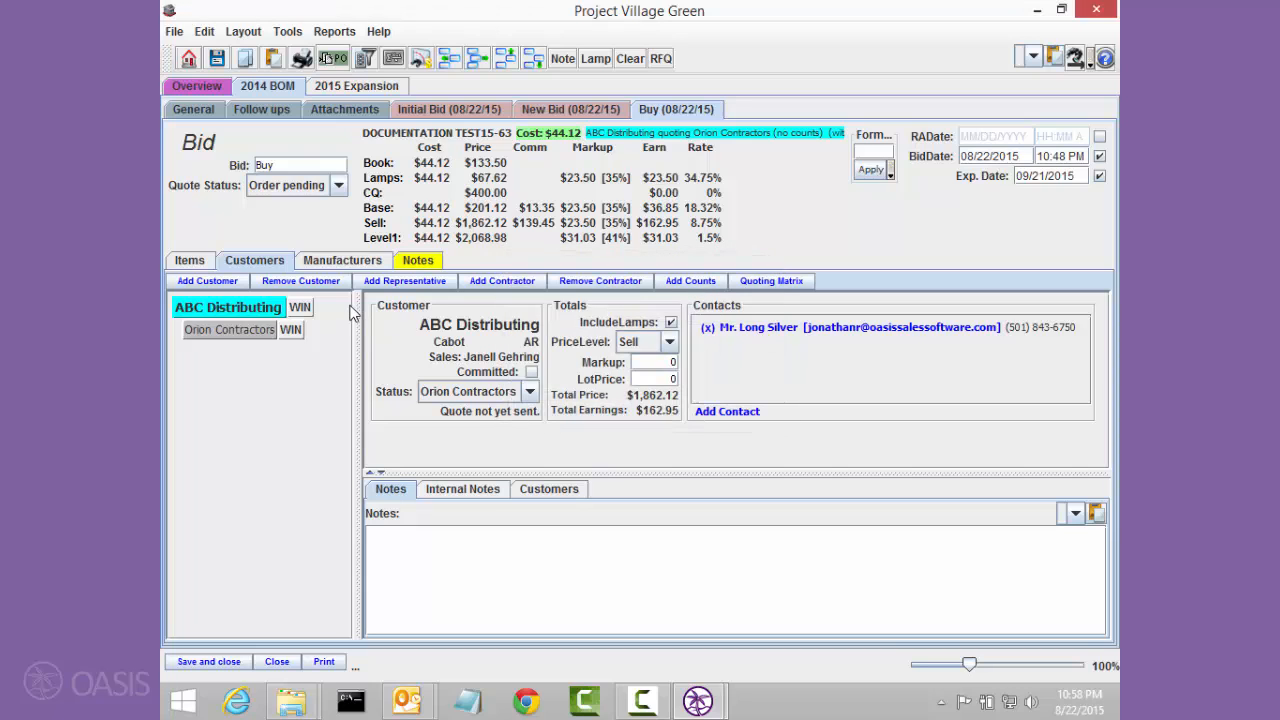
# - Generate a draft manufacturer breakout of the Buy bid as a message to ABC Distributing's listed contact, for Orion Contractors
pyautogui.click(189, 260)
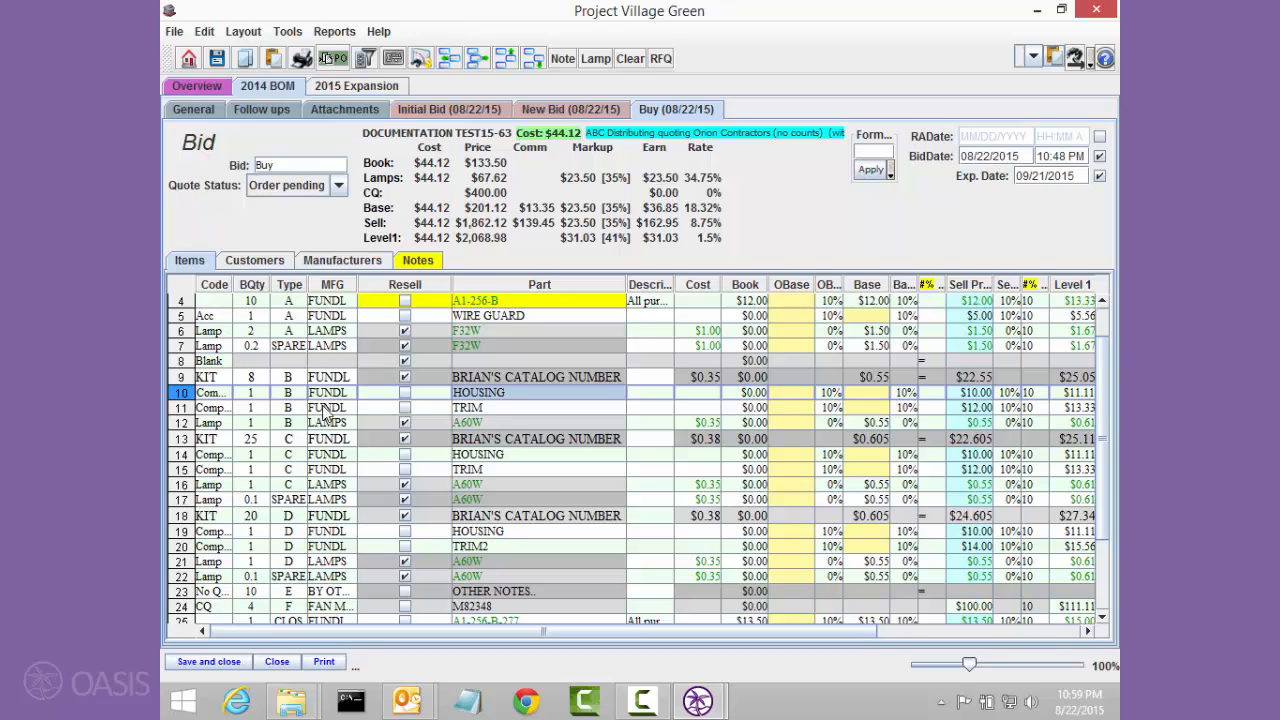
pyautogui.click(245, 260)
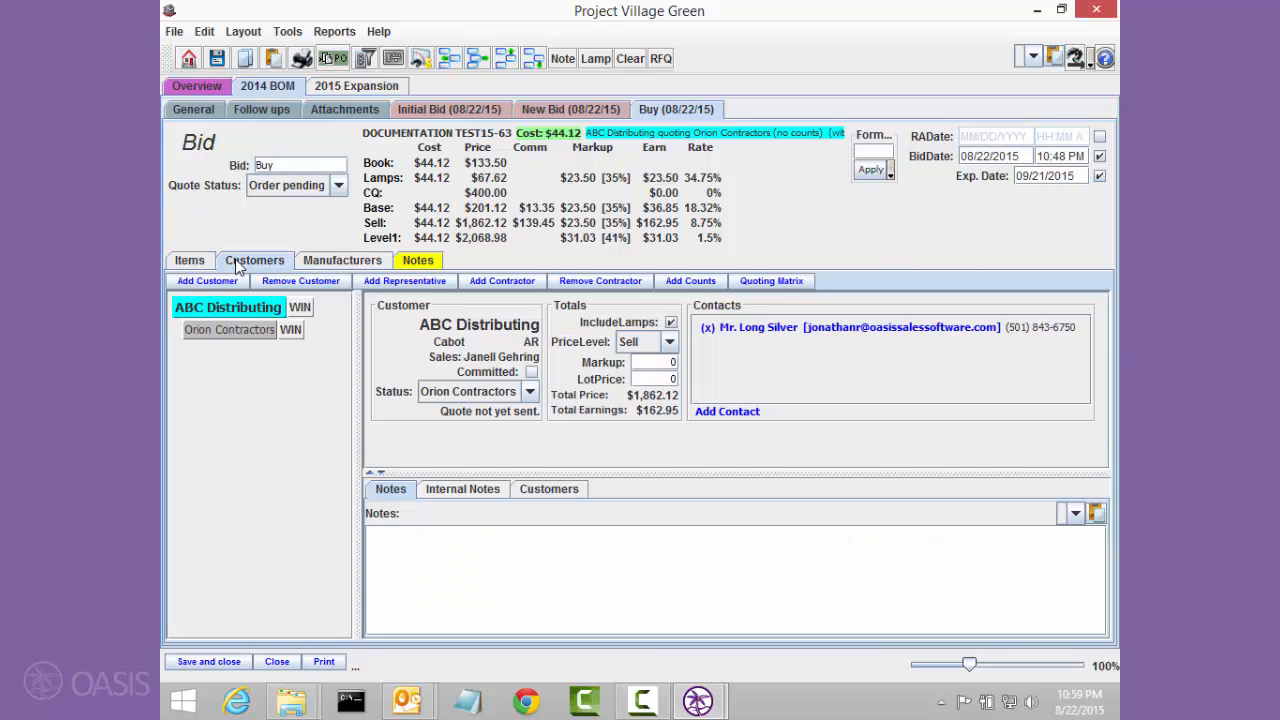
pyautogui.click(329, 667)
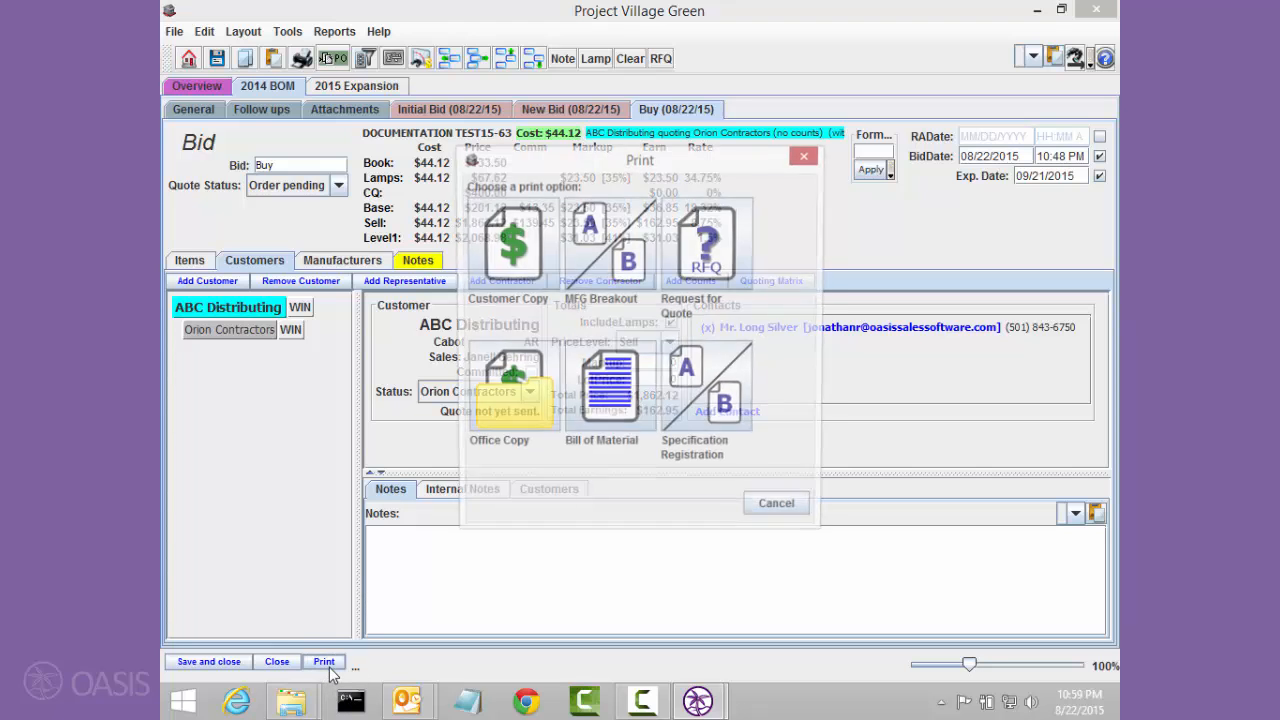
pyautogui.click(596, 283)
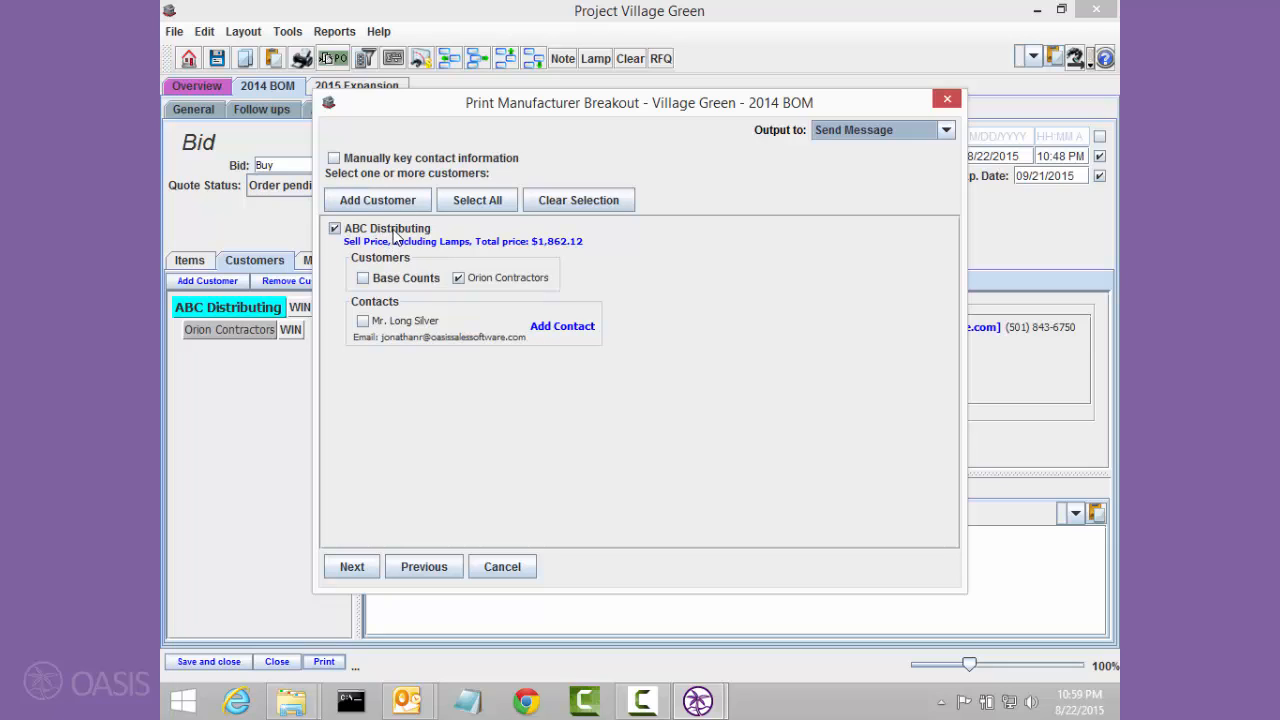
pyautogui.click(410, 328)
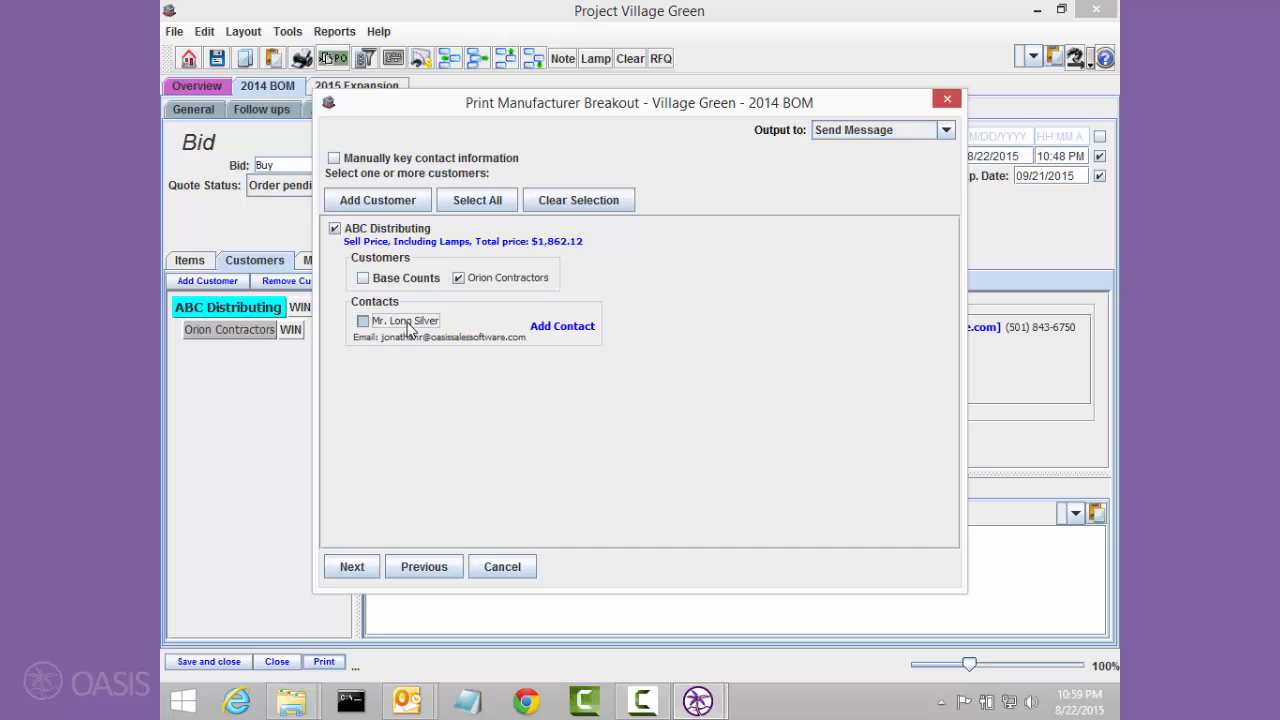
pyautogui.click(366, 567)
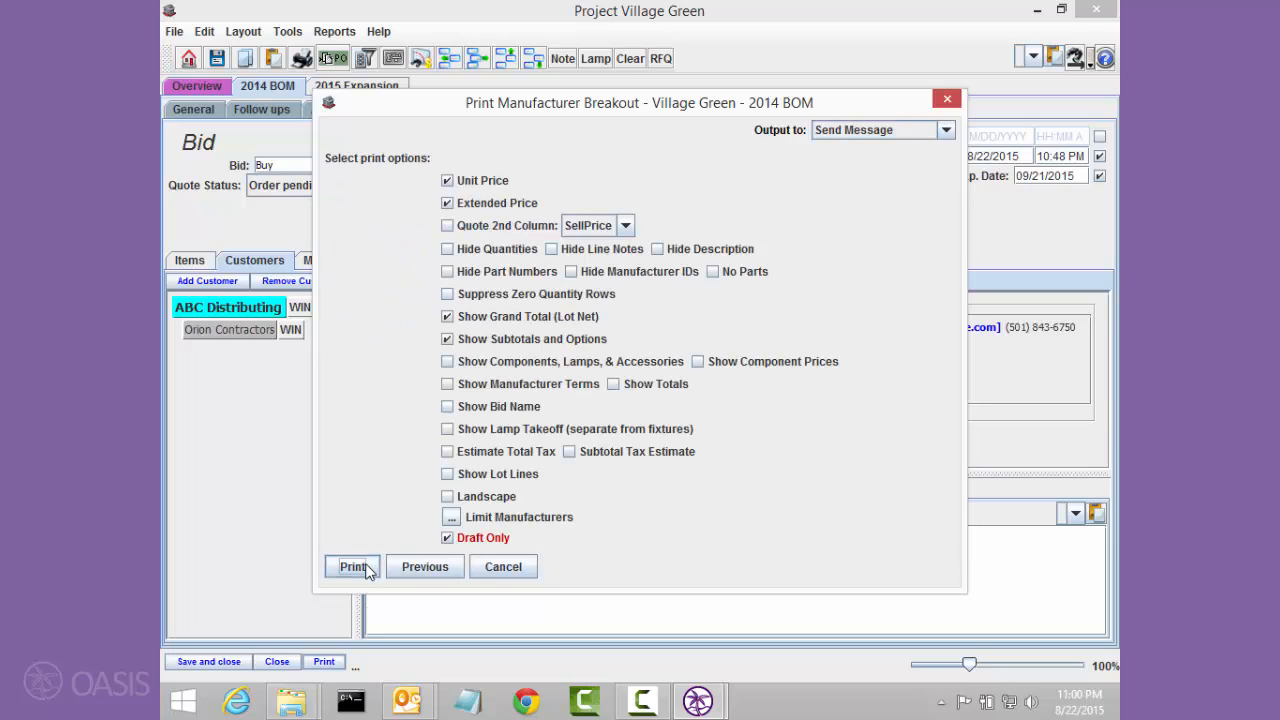
pyautogui.click(353, 567)
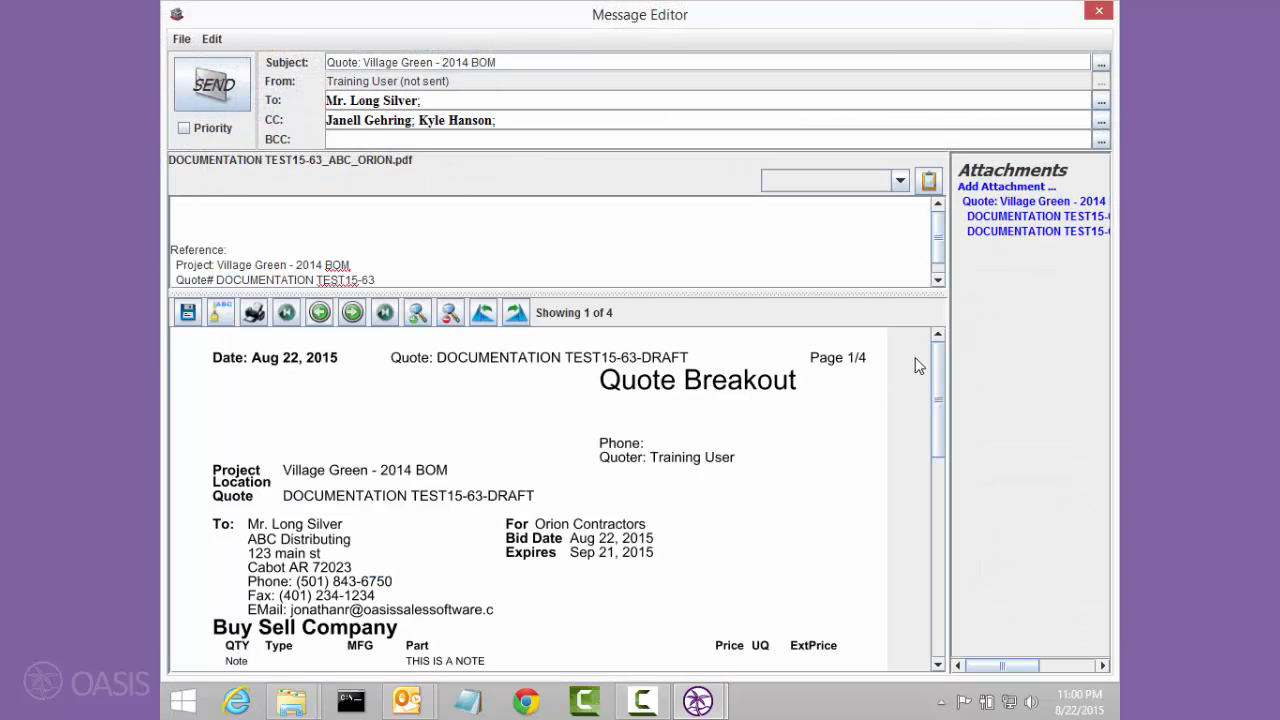
# - Review all four pages of the draft quote breakout, covering each manufacturer's lines and the closing summary
pyautogui.moveTo(940, 380); pyautogui.dragTo(939, 470)
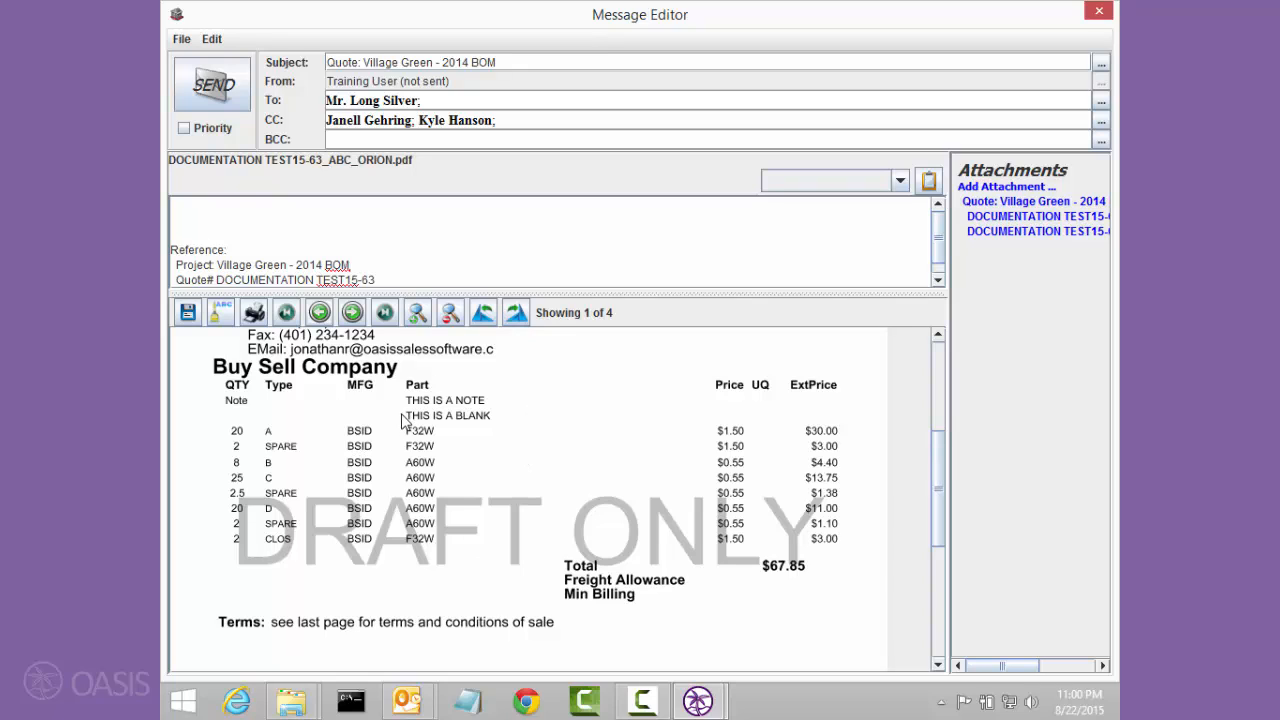
pyautogui.click(352, 312)
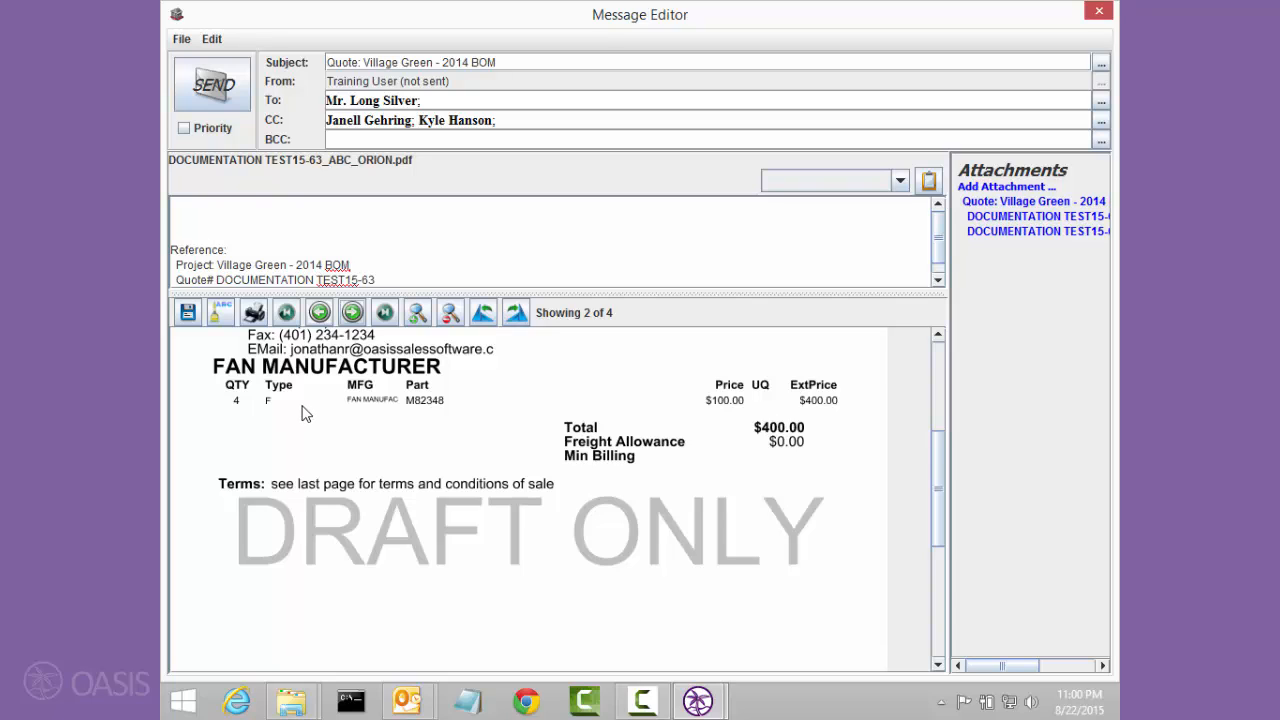
pyautogui.click(352, 312)
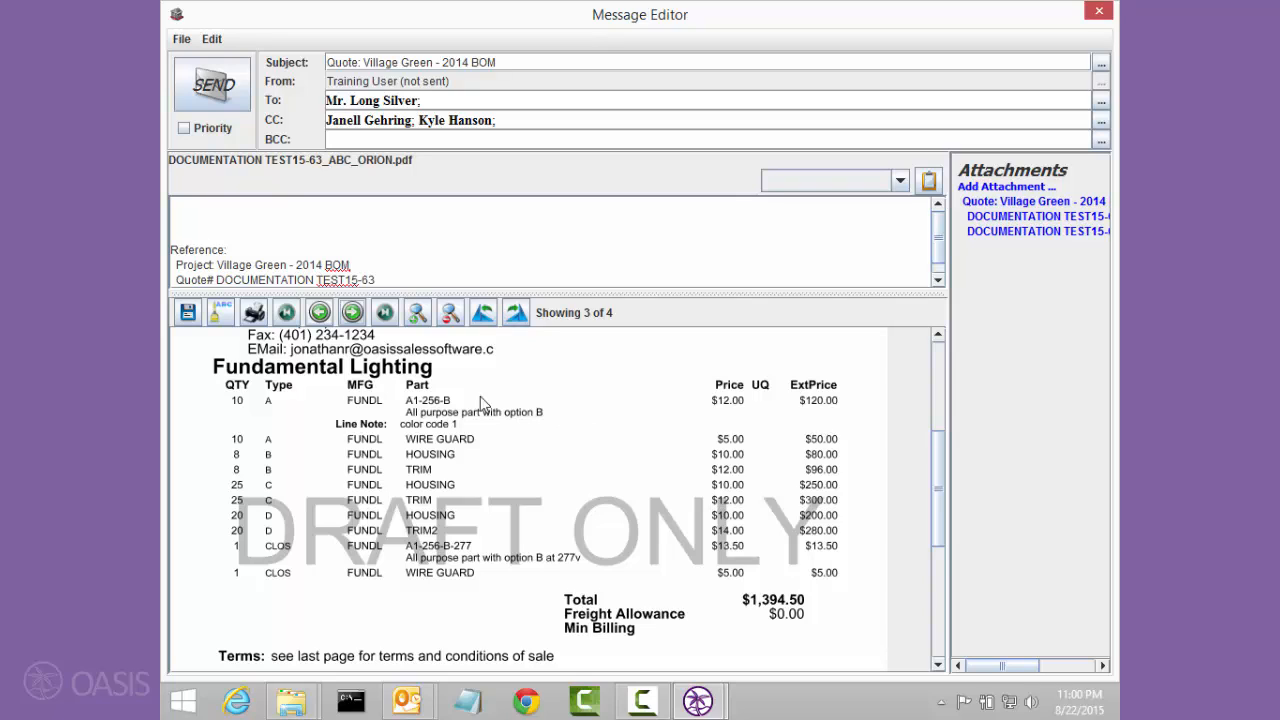
pyautogui.click(352, 312)
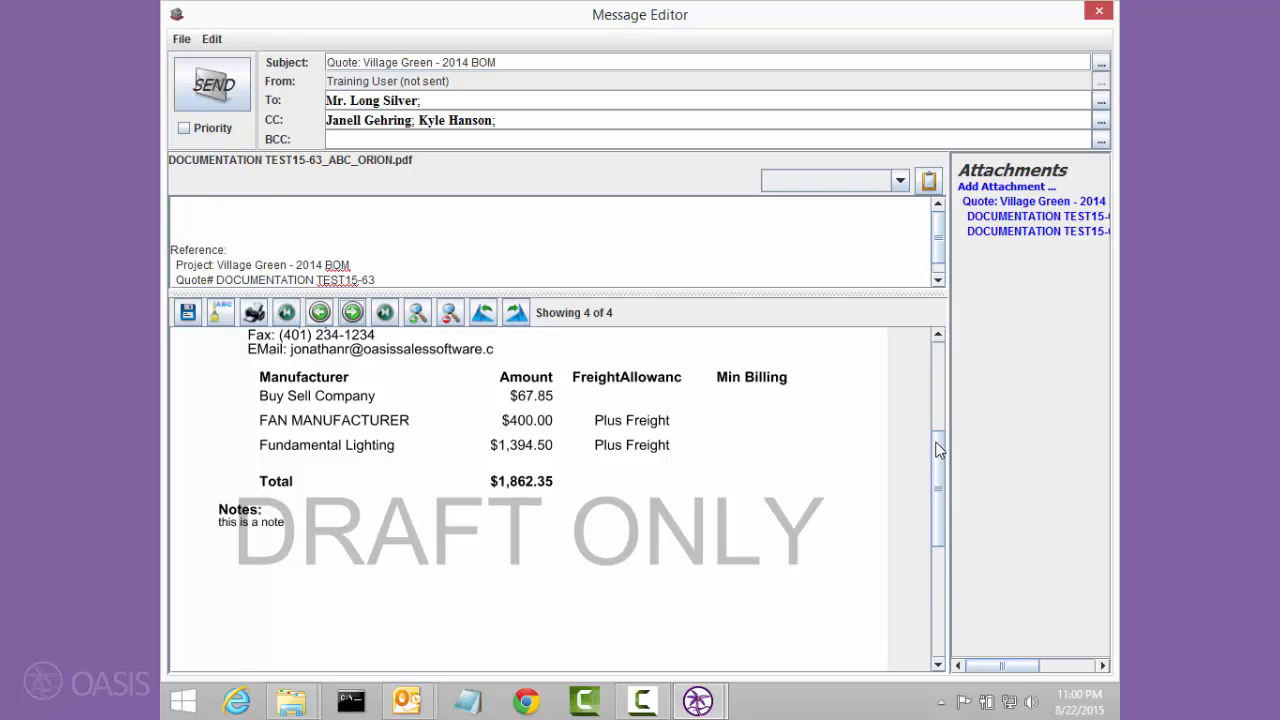
pyautogui.moveTo(941, 450); pyautogui.dragTo(937, 390)
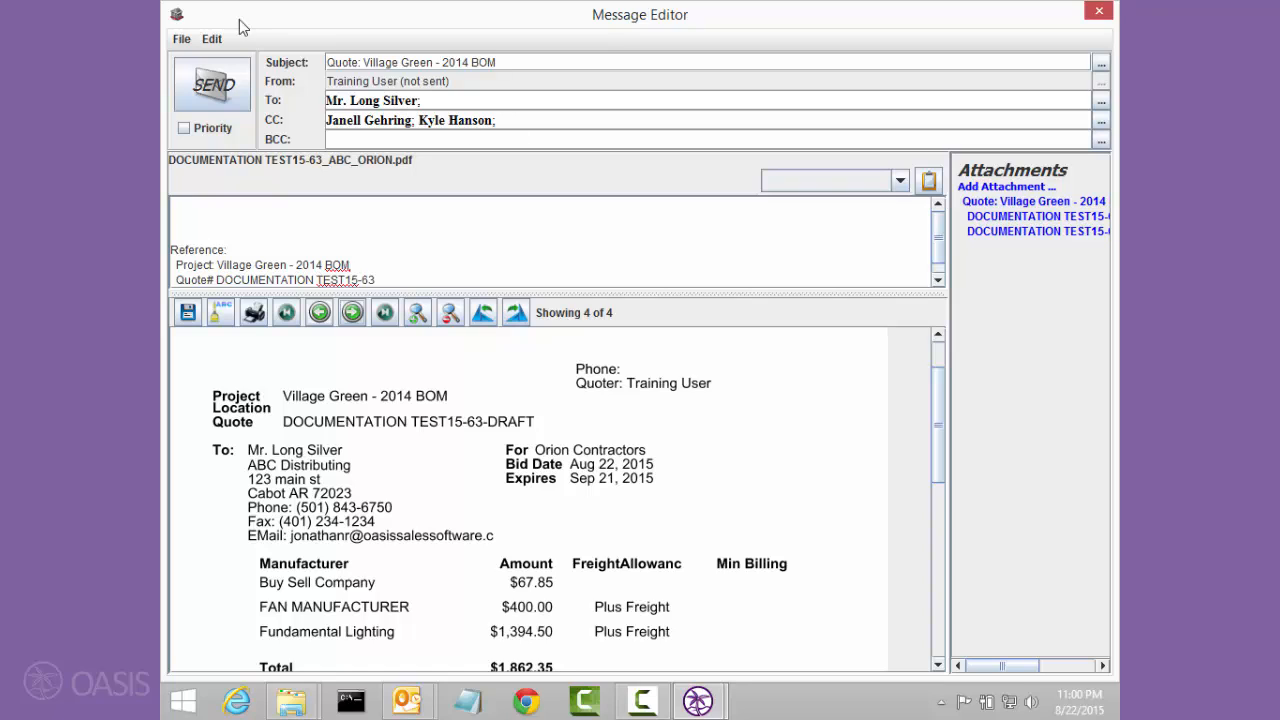
# - Send the quote breakout message, and check the 2014 BOM attachments before returning to the Buy bid
pyautogui.click(222, 84)
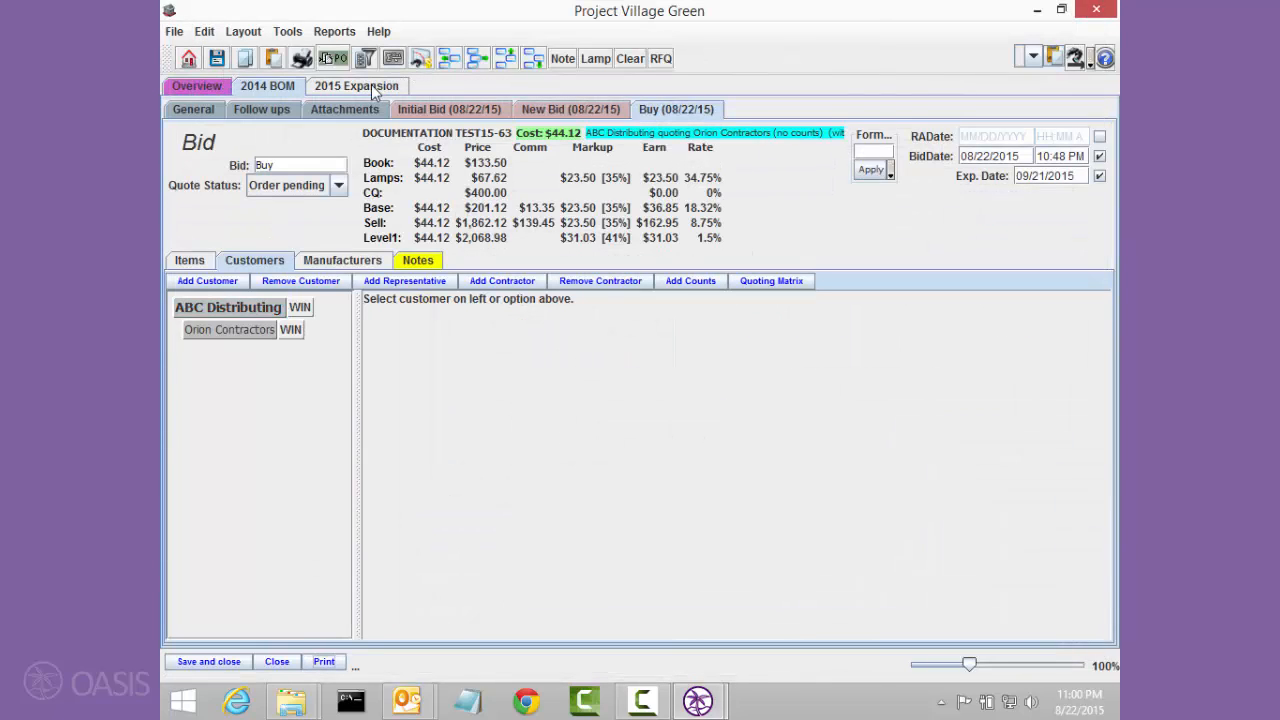
pyautogui.click(350, 112)
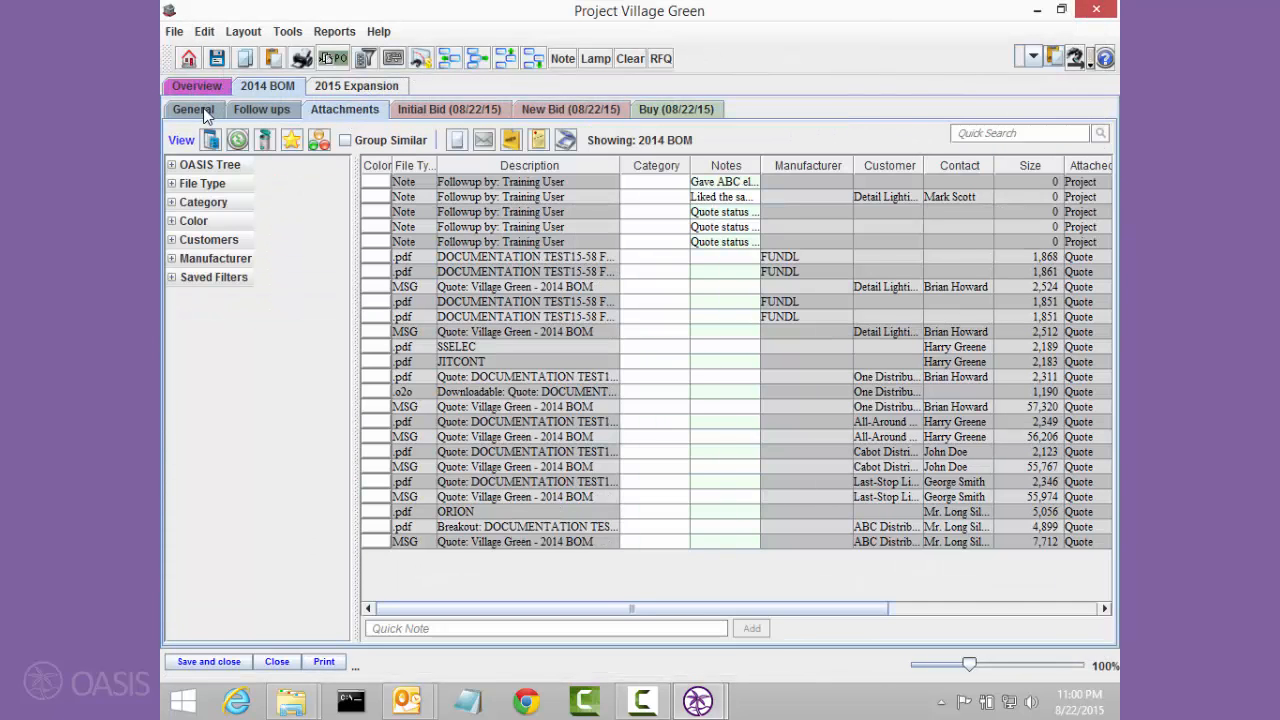
pyautogui.click(644, 111)
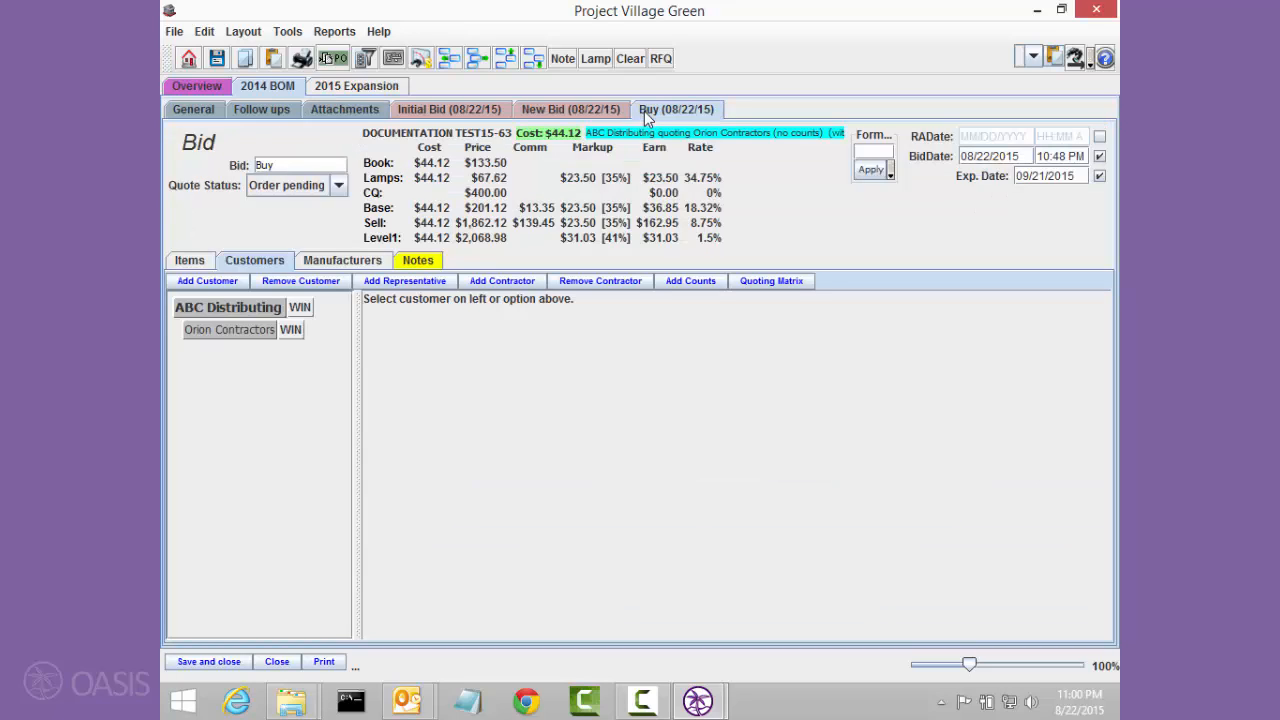